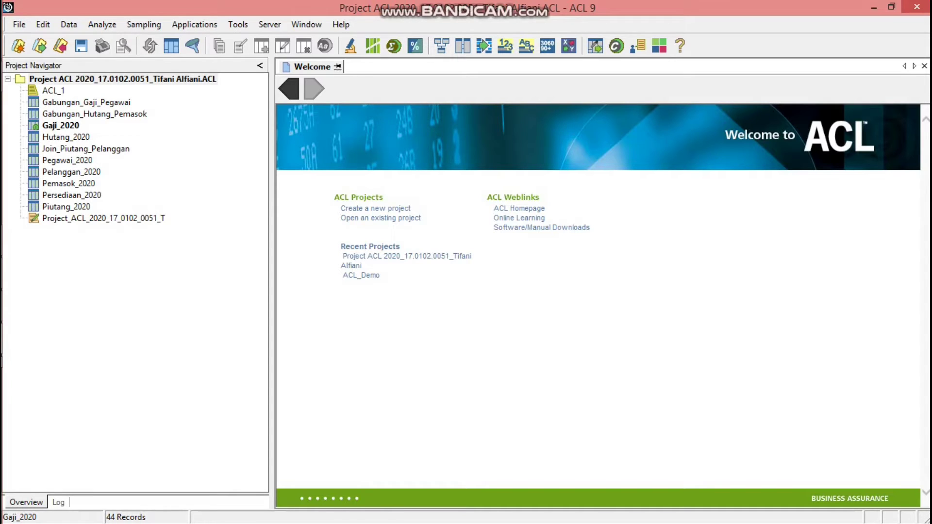
Open the Gaji_2020 table and run Verify on all of its fields, from Cheque_No to WorkDept.
double_click(61, 125)
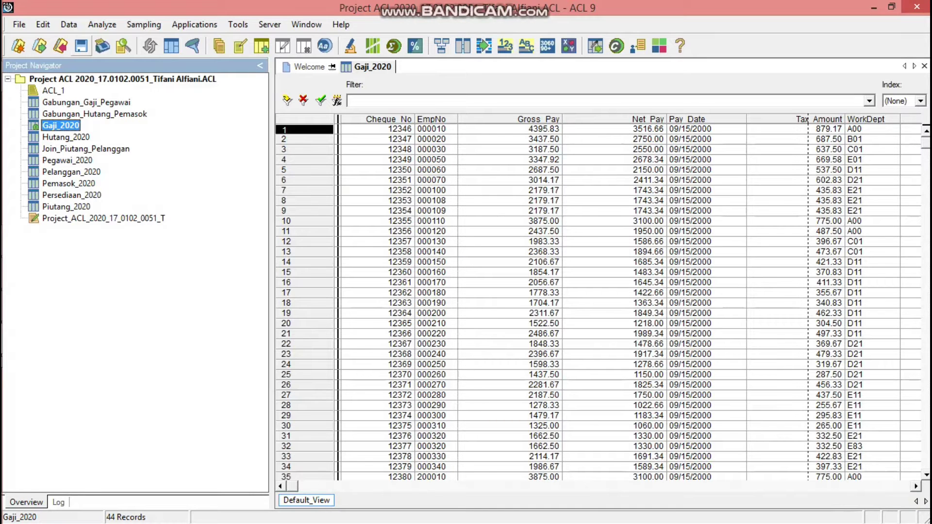
left_click(68, 25)
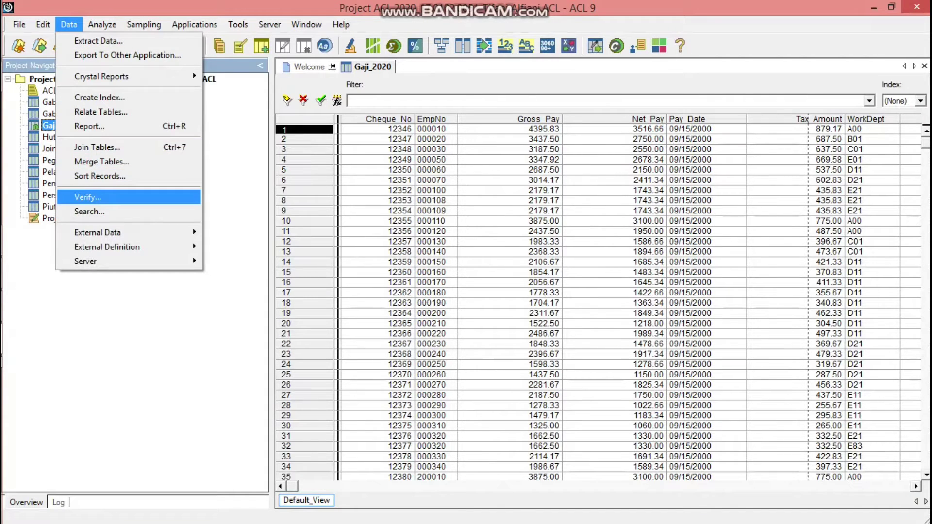
key("Return")
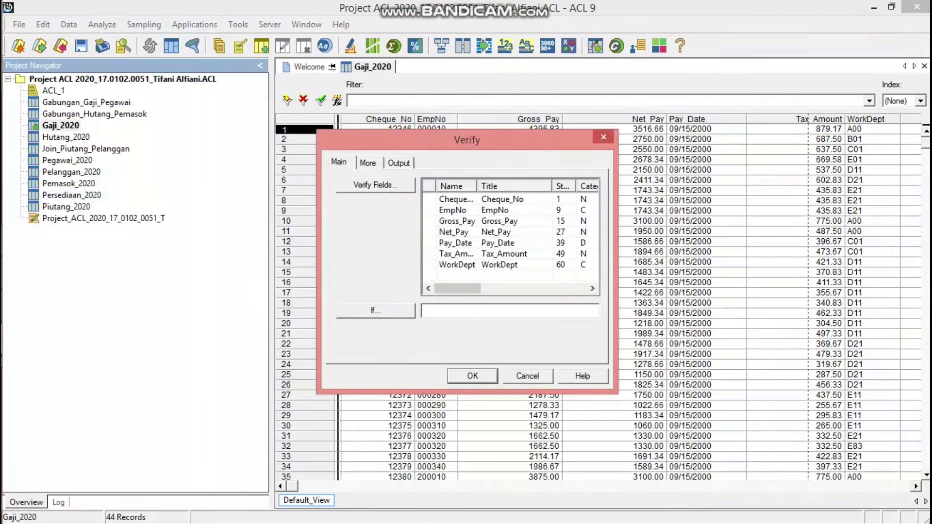
left_click(375, 185)
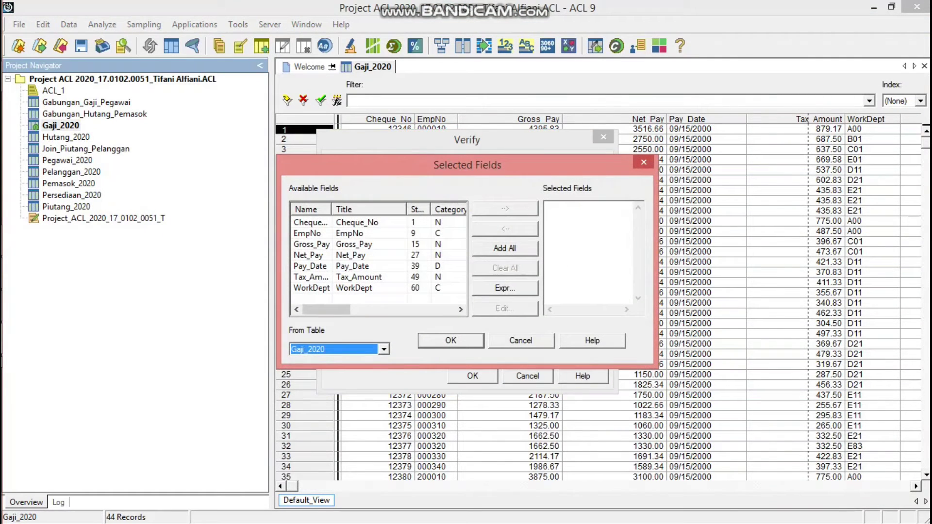
left_click(504, 248)
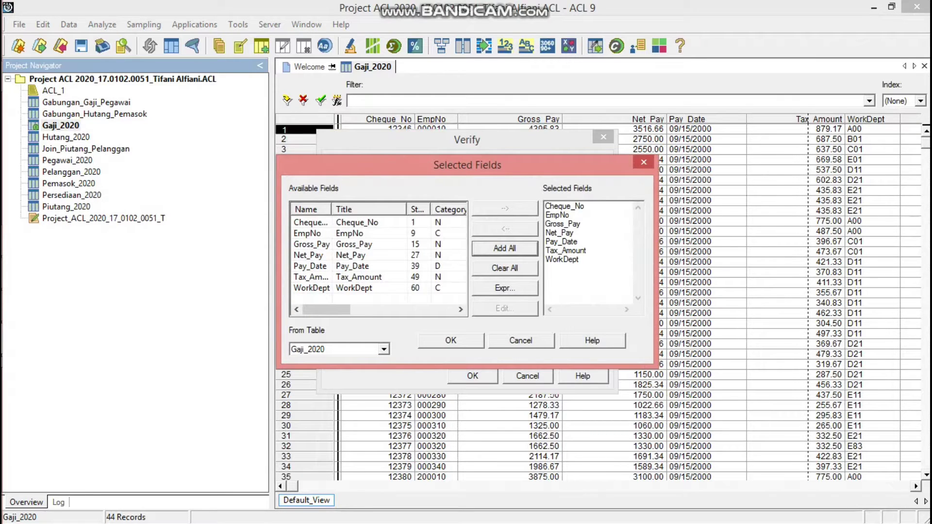
left_click(451, 340)
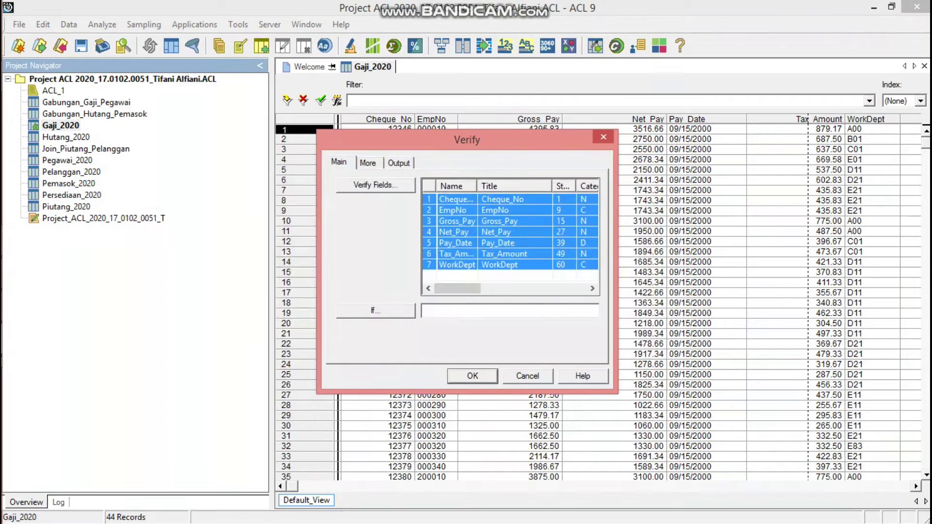
key("Return")
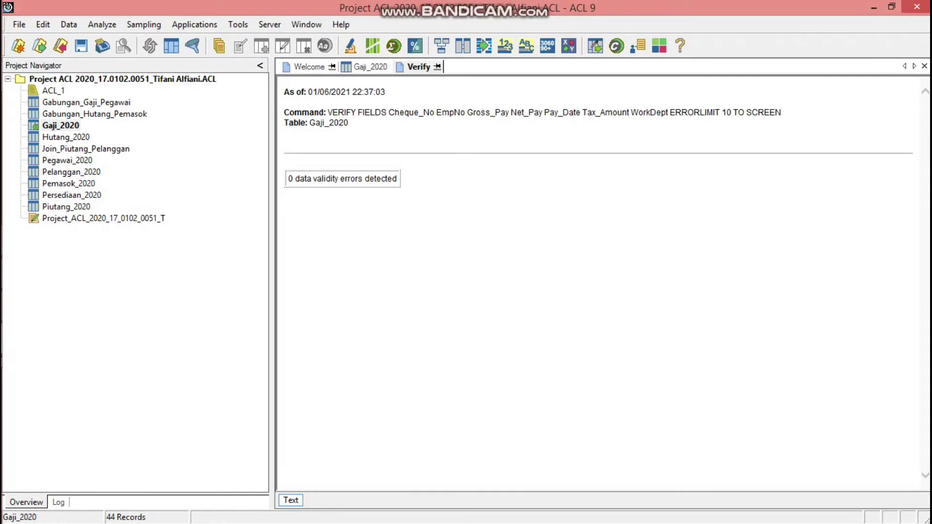
Open the Hutang_2020 table, run Verify on all of its fields, and close the verification result.
double_click(66, 137)
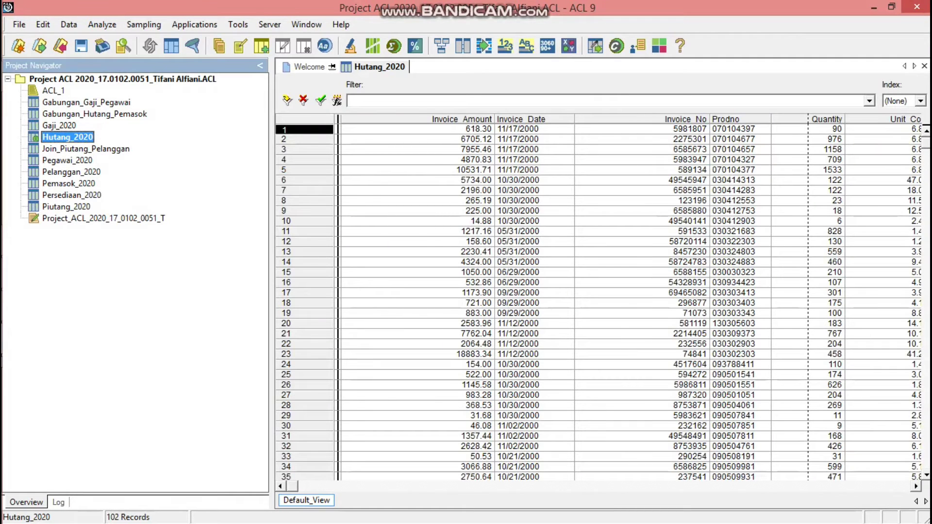
left_click(68, 24)
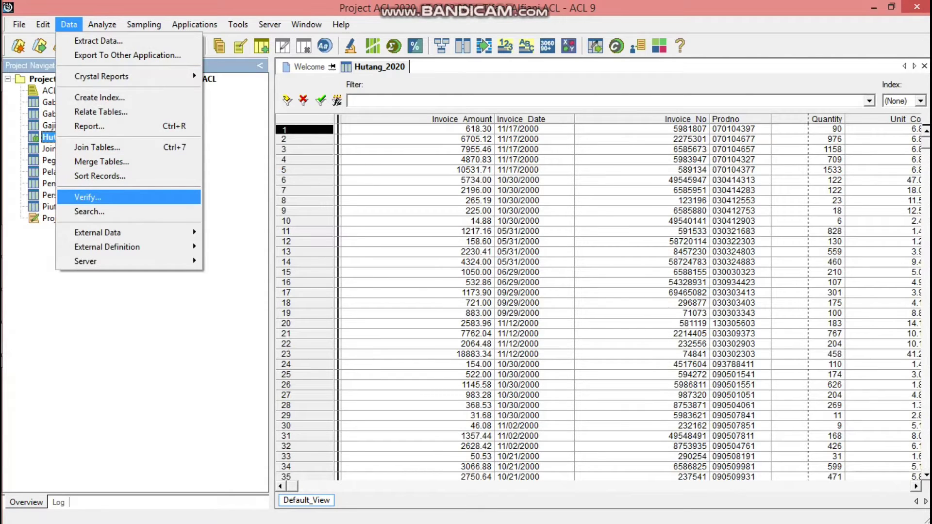
left_click(88, 197)
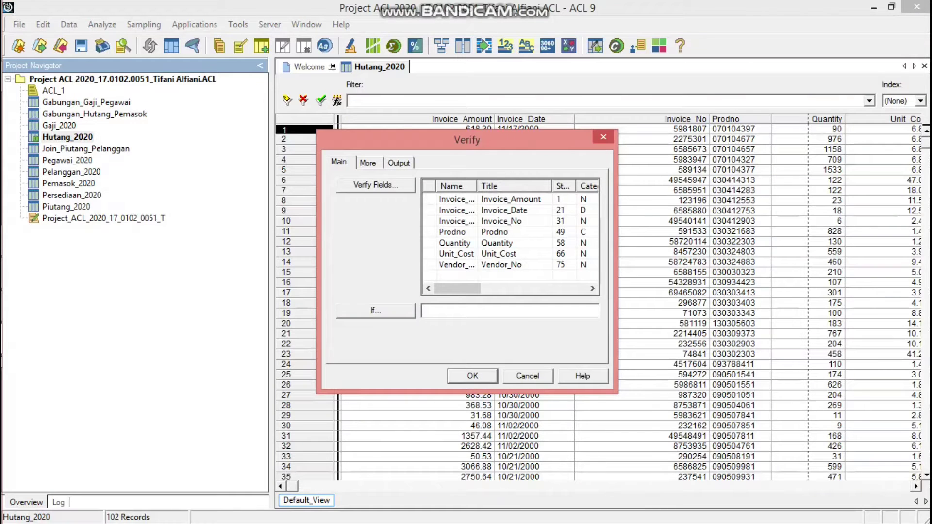
left_click(375, 185)
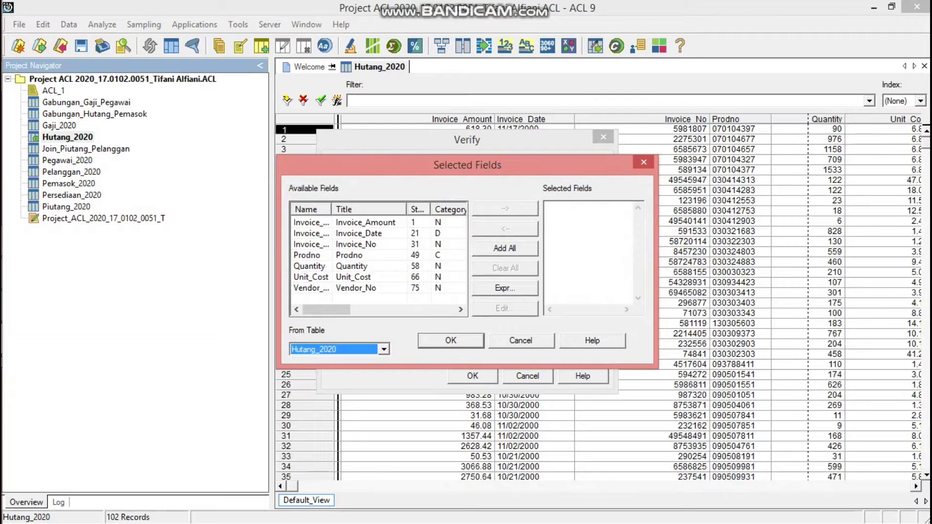
left_click(505, 248)
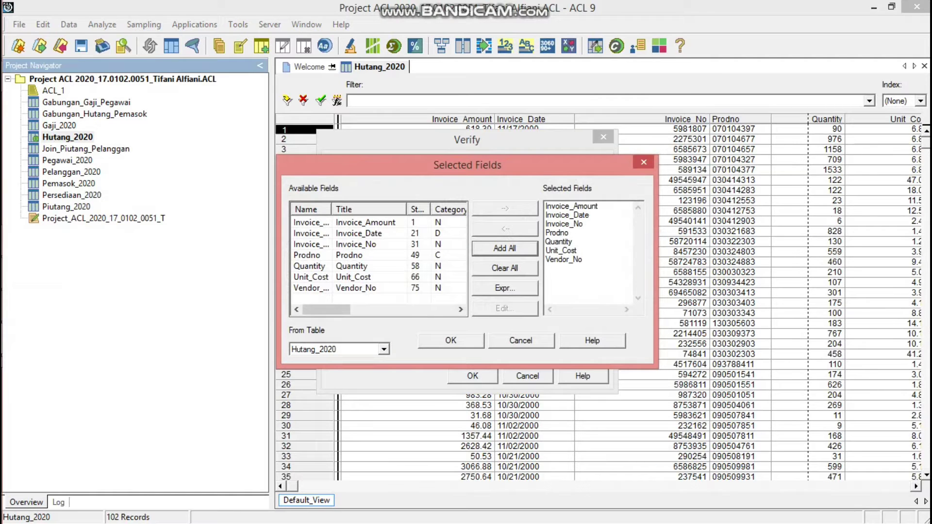
left_click(451, 340)
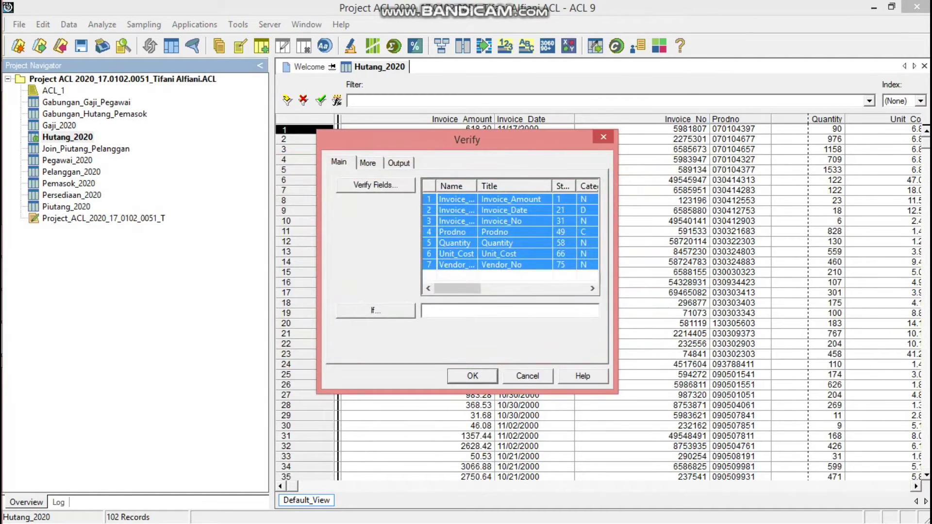
key("Return")
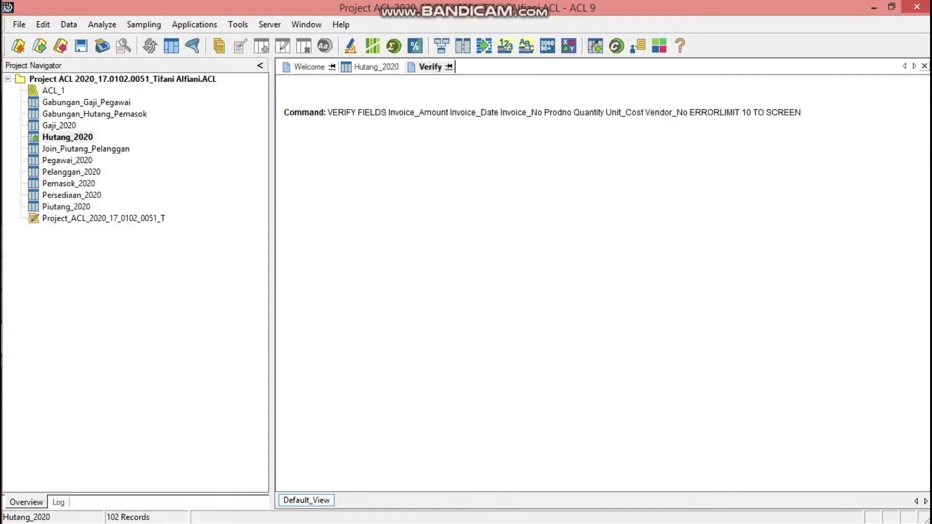
left_click(924, 66)
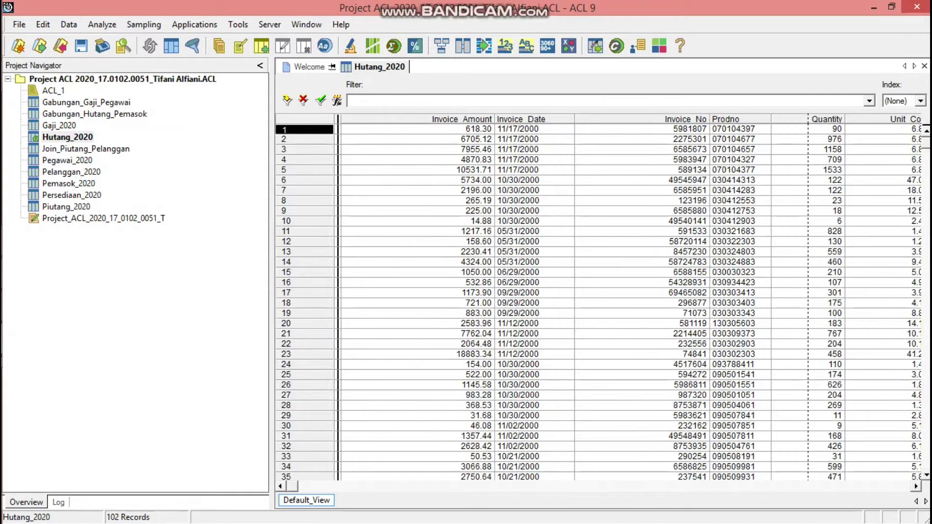
Open the Pegawai_2020 table, run Verify on all of its fields, and close the verification result.
double_click(70, 160)
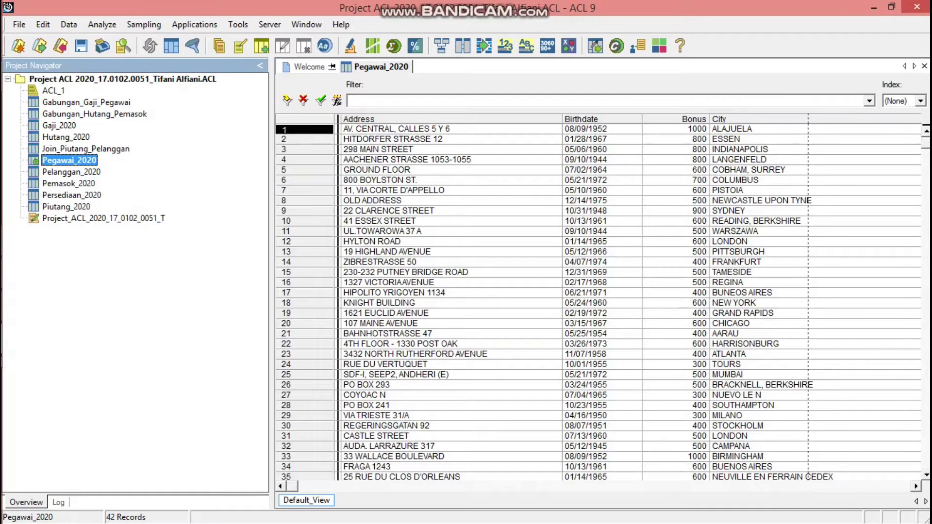
left_click(69, 24)
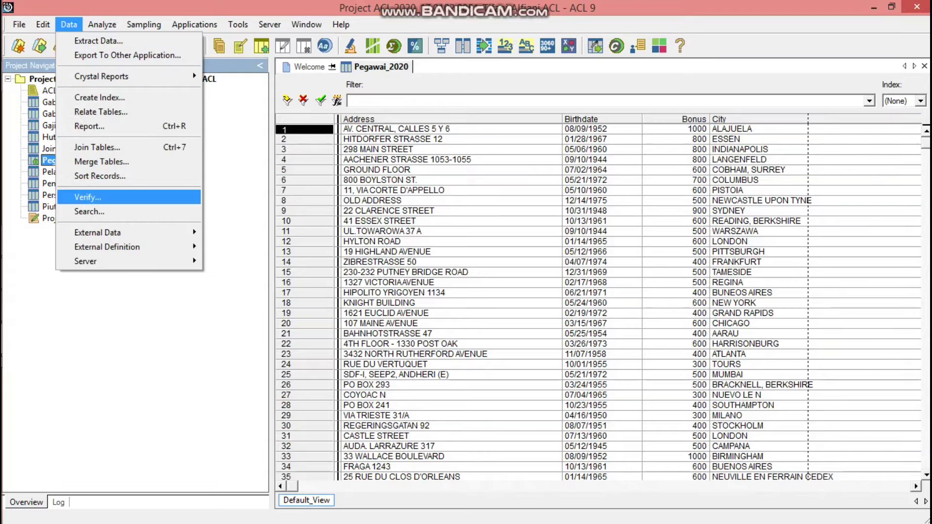
left_click(87, 196)
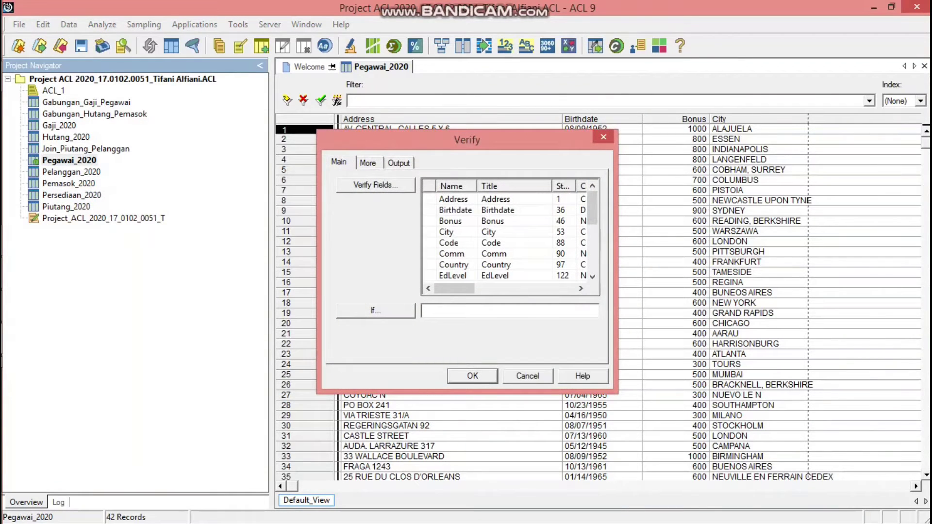
left_click(375, 185)
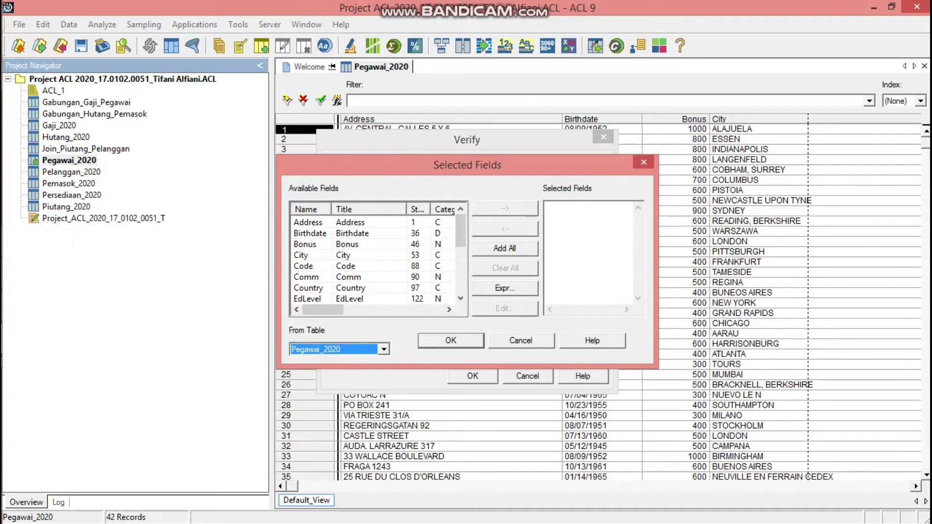
left_click(504, 248)
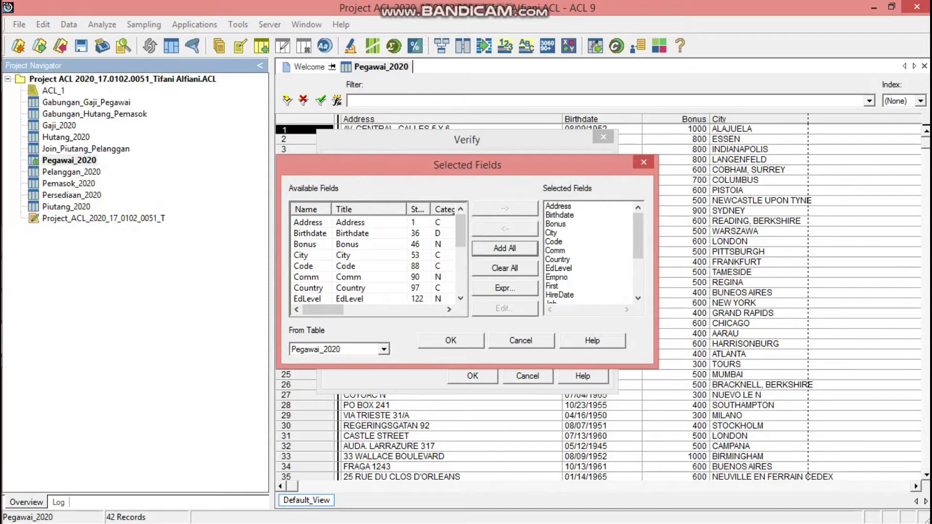
left_click(451, 341)
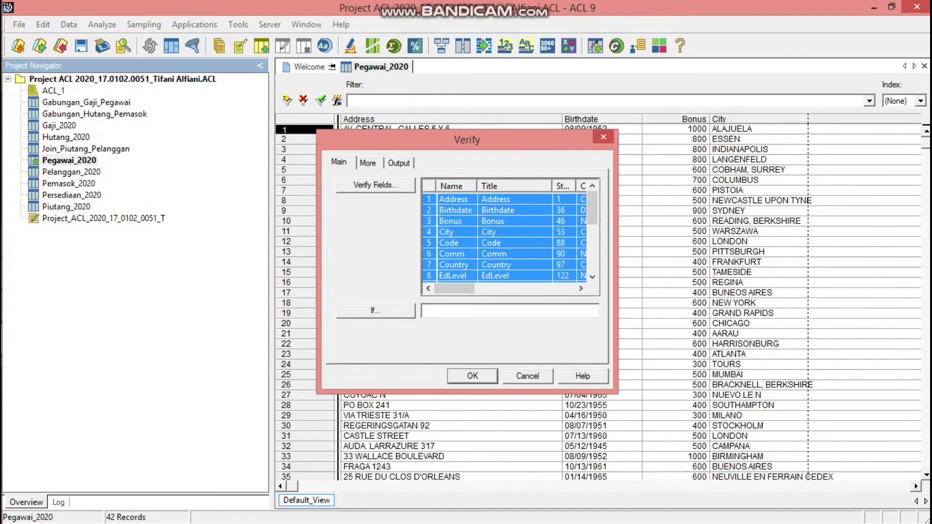
key("Return")
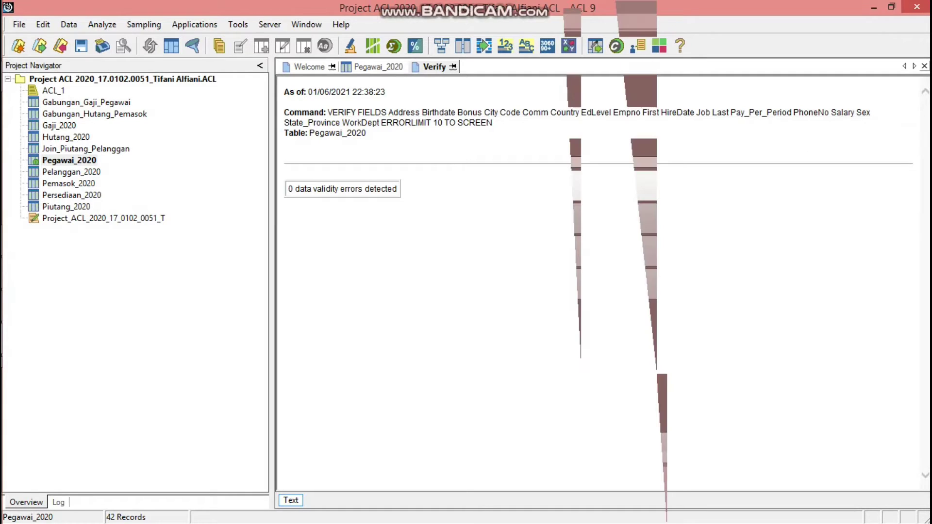
left_click(924, 65)
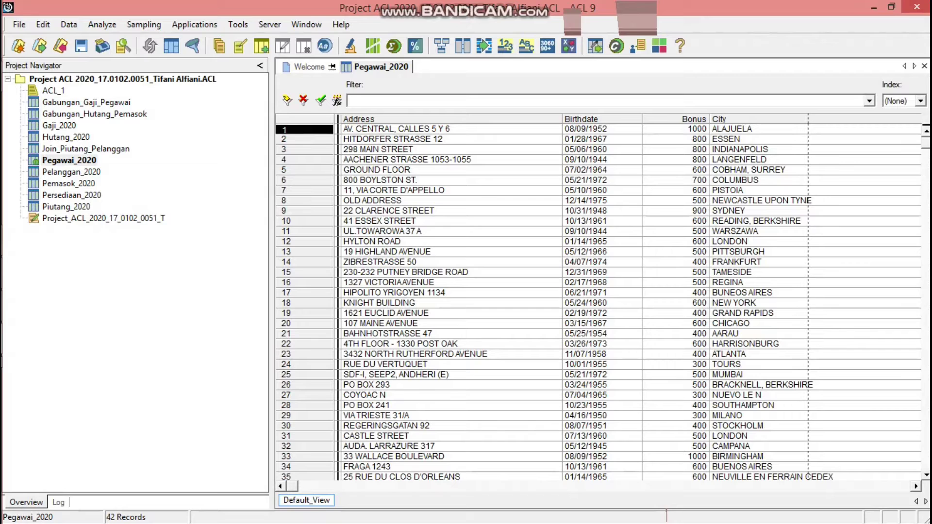
Open the Pelanggan_2020 table, run Verify on all of its fields, and close the verification result.
double_click(73, 172)
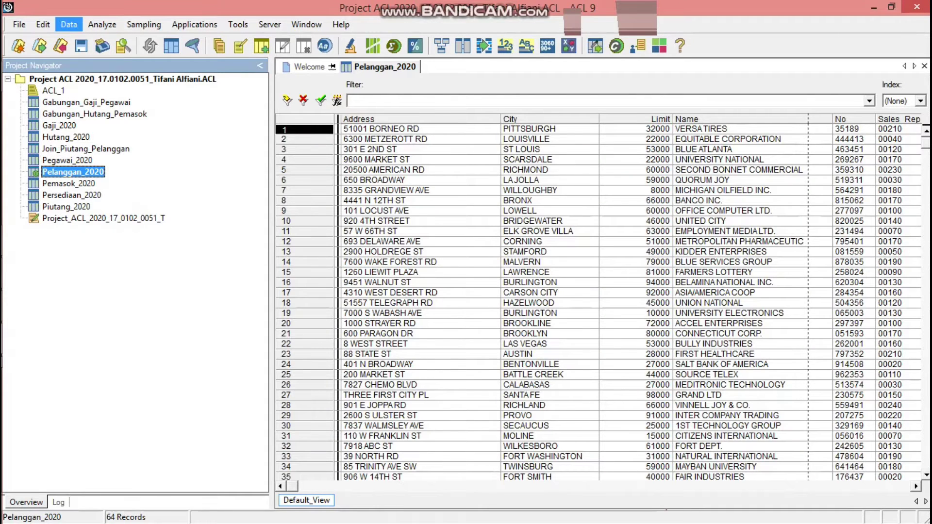
left_click(68, 24)
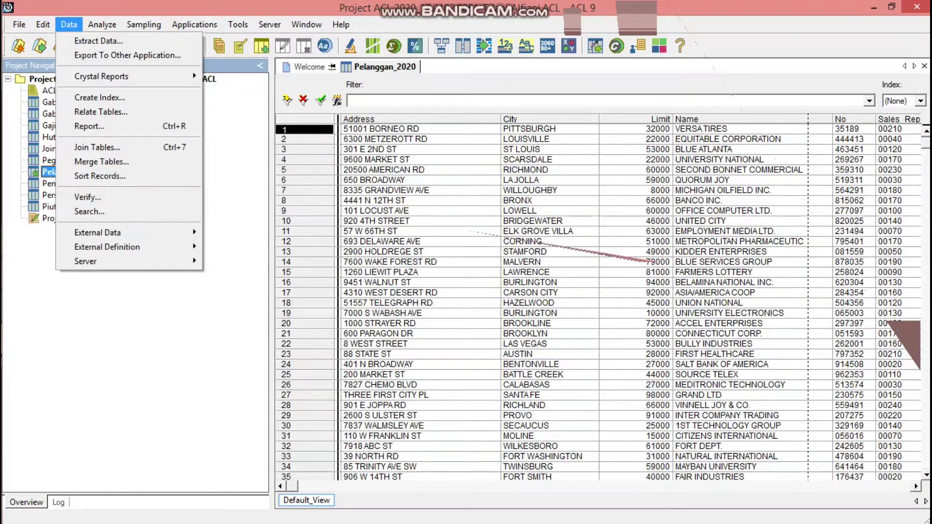
left_click(87, 197)
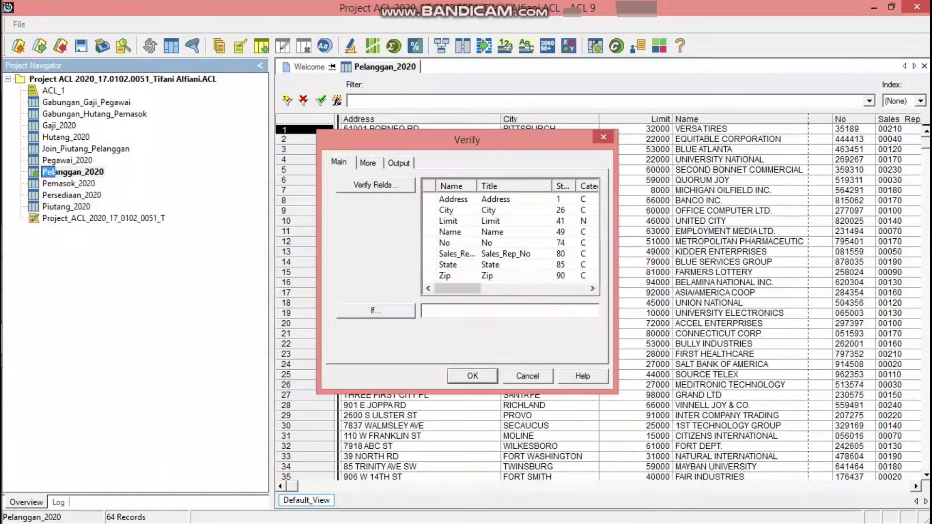
left_click(375, 184)
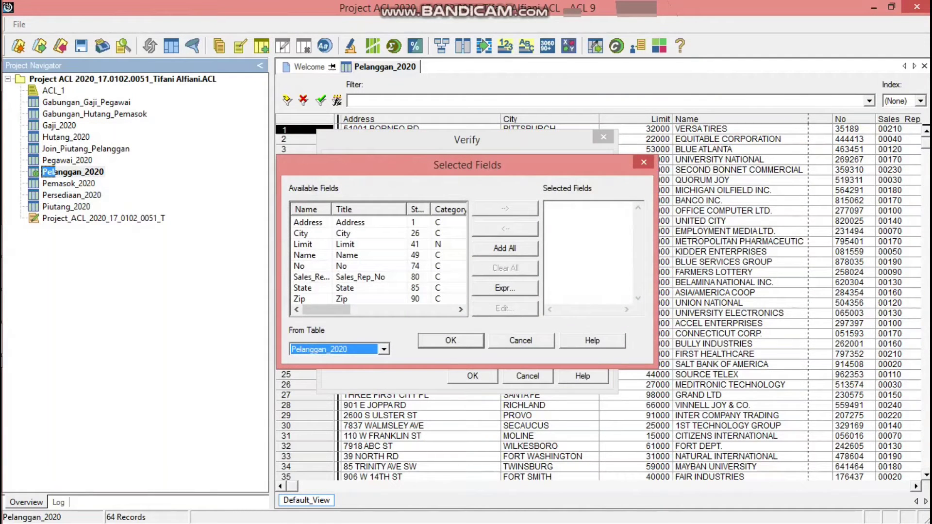
left_click(504, 248)
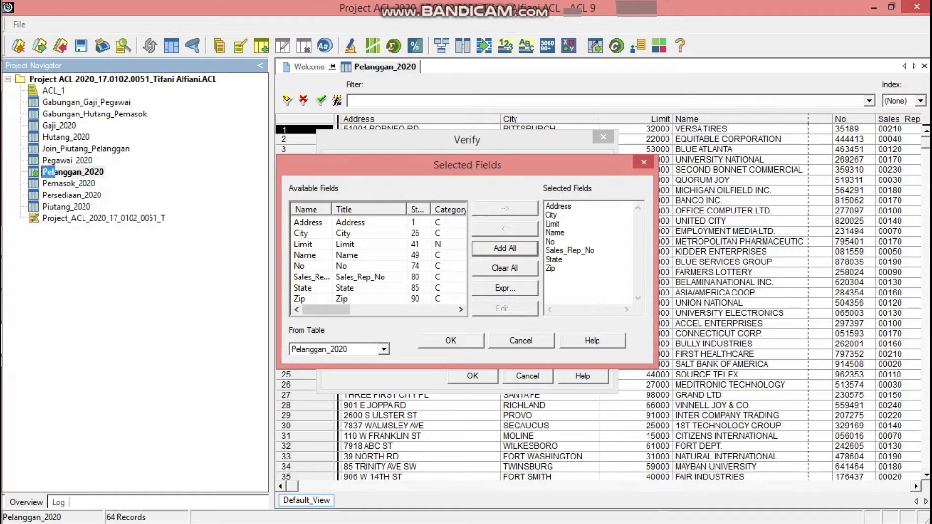
left_click(450, 340)
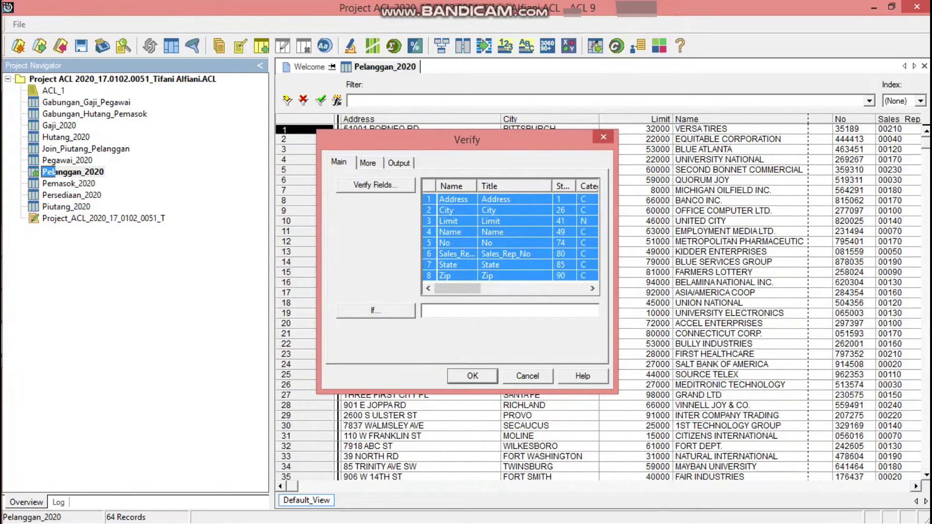
key("Return")
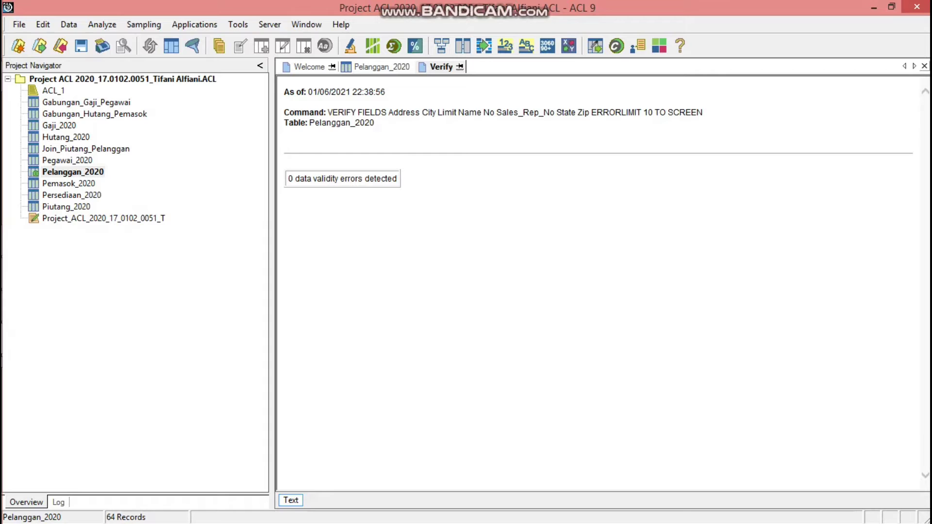
left_click(924, 66)
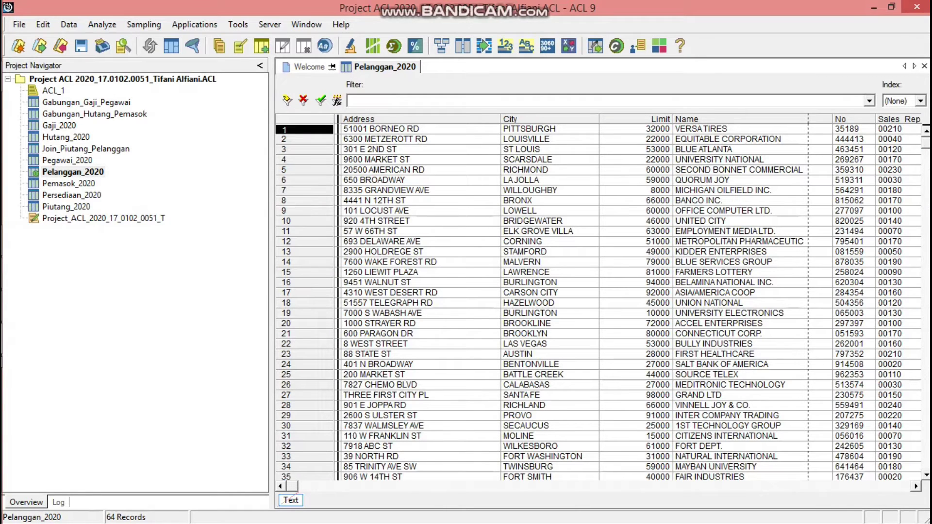
Open the Pemasok_2020 table, run Verify on all of its fields, and close the verification result.
double_click(70, 183)
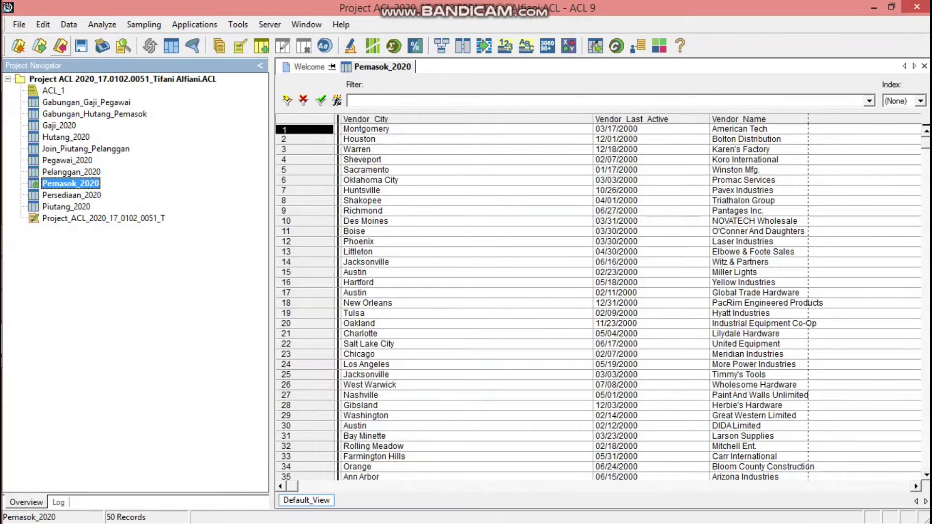
left_click(69, 25)
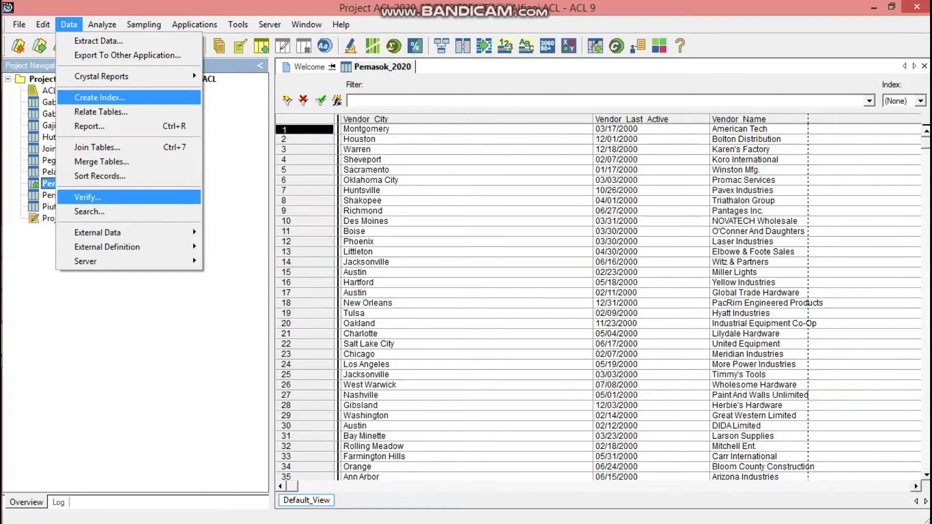
left_click(88, 196)
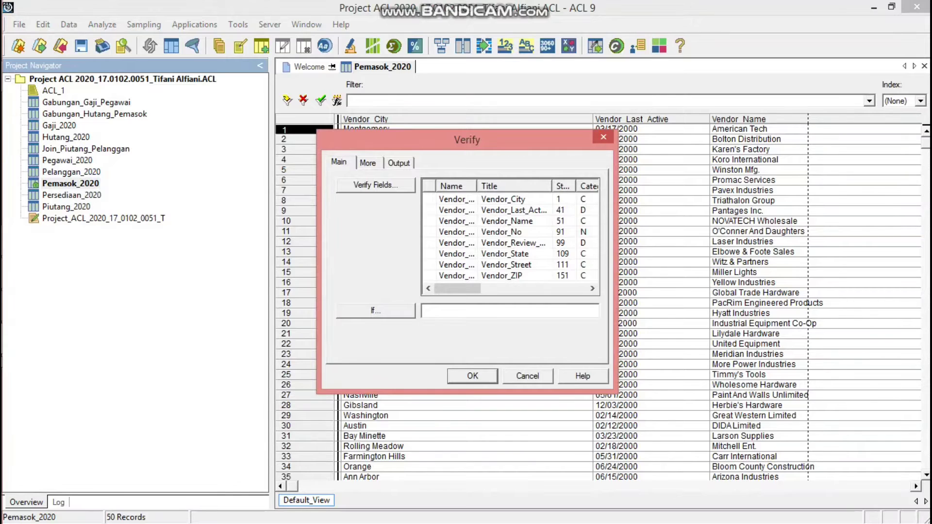
left_click(376, 185)
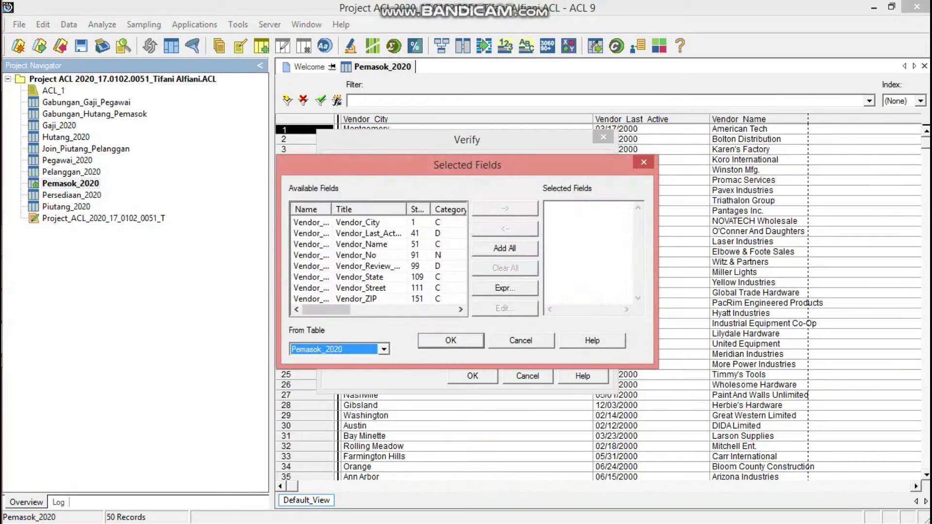
left_click(504, 248)
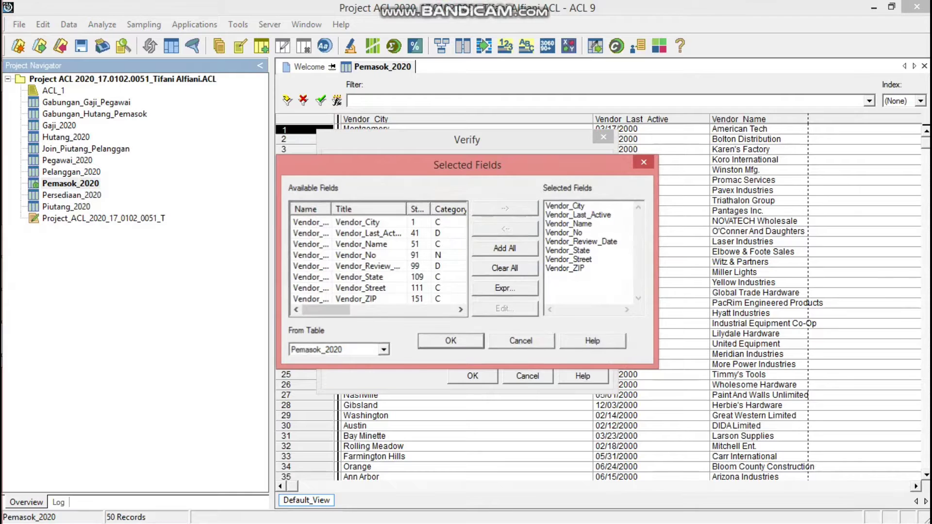
left_click(450, 340)
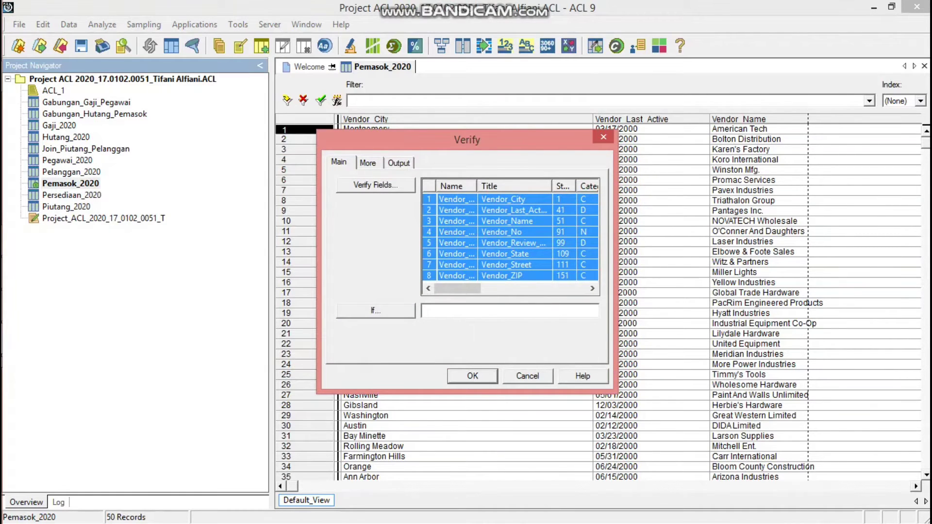
left_click(472, 375)
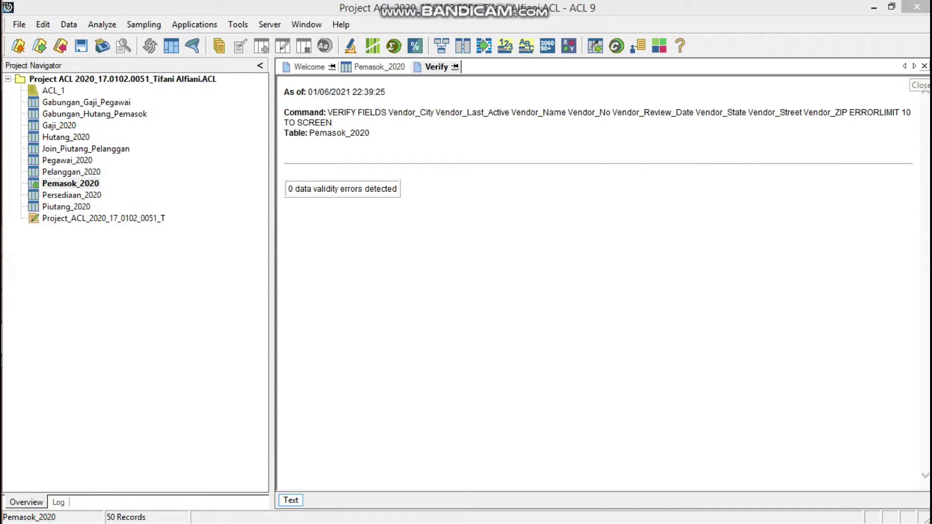
left_click(924, 66)
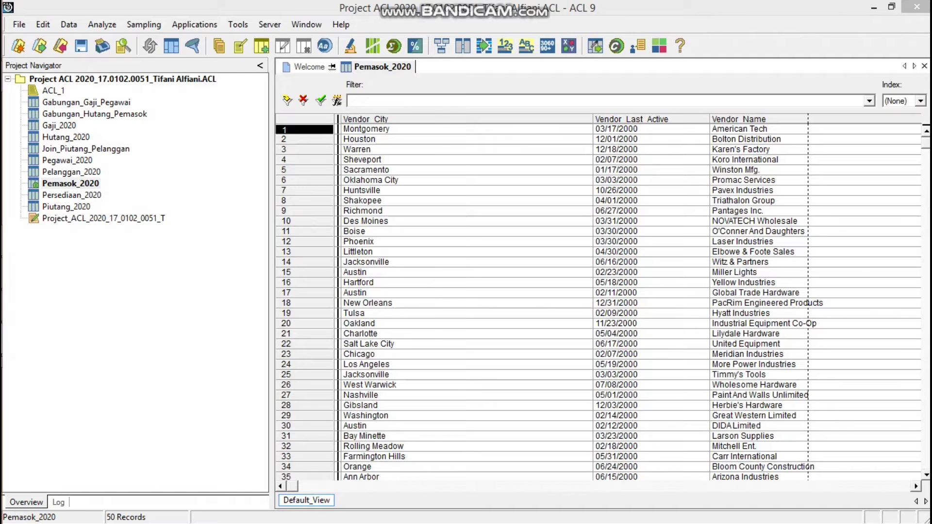
Open the Persediaan_2020 table, run Verify on all of its fields, and close the verification result.
double_click(71, 195)
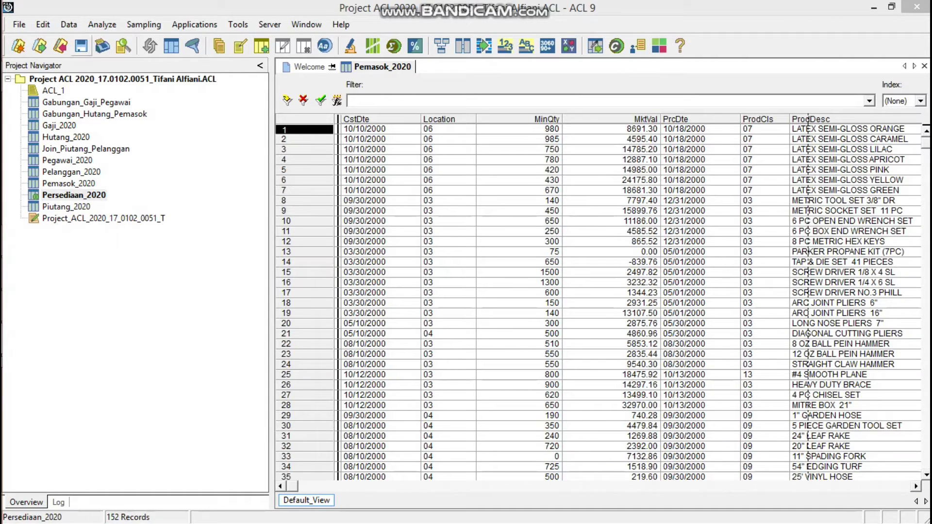
left_click(69, 24)
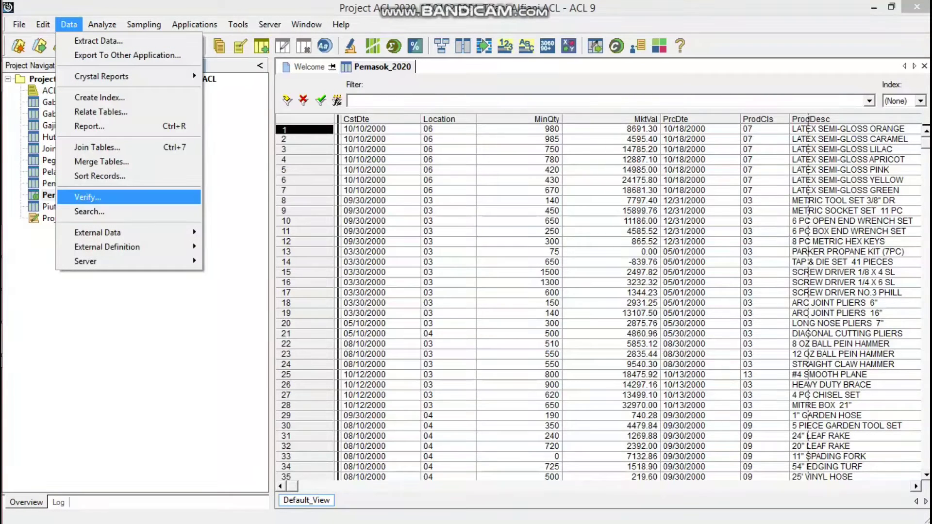
left_click(88, 197)
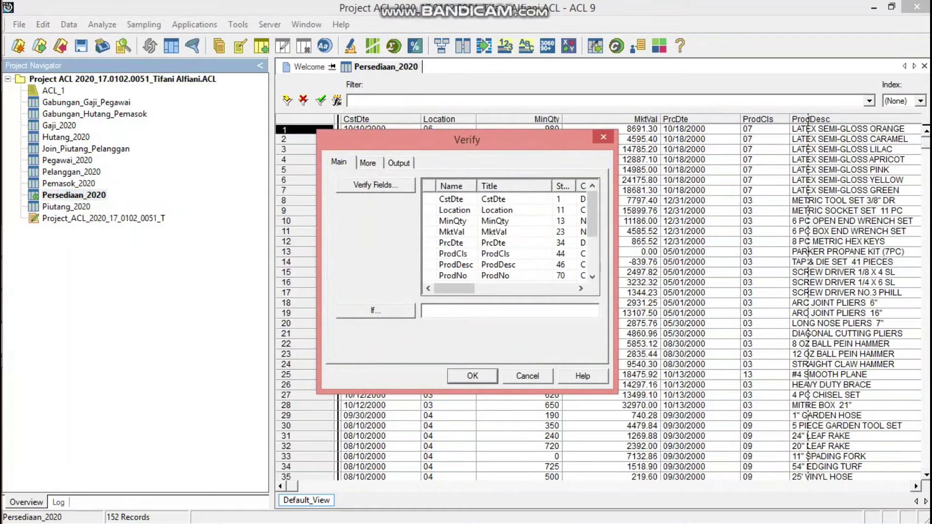
left_click(375, 185)
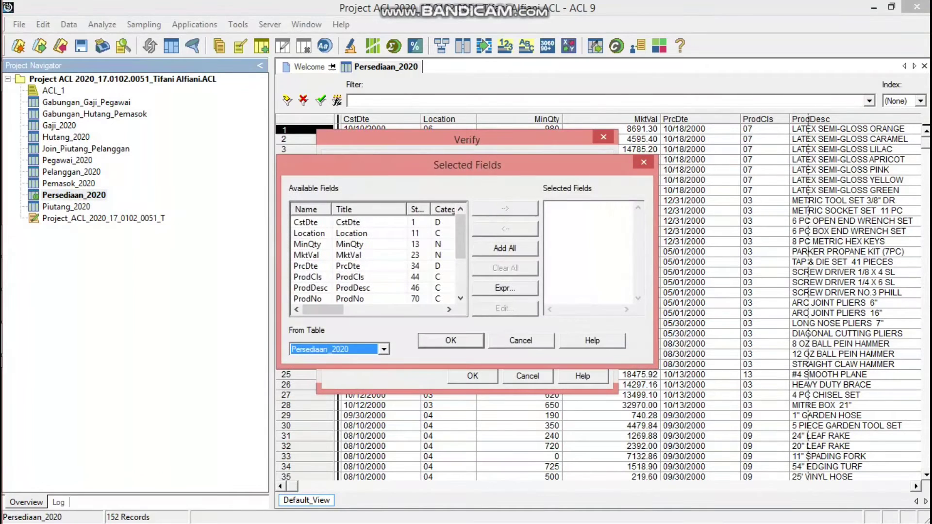
left_click(505, 249)
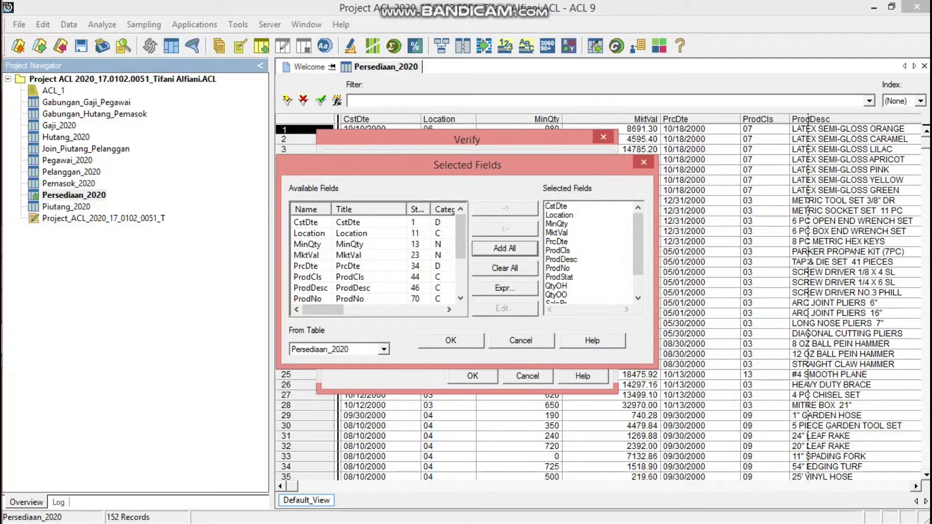
left_click(450, 340)
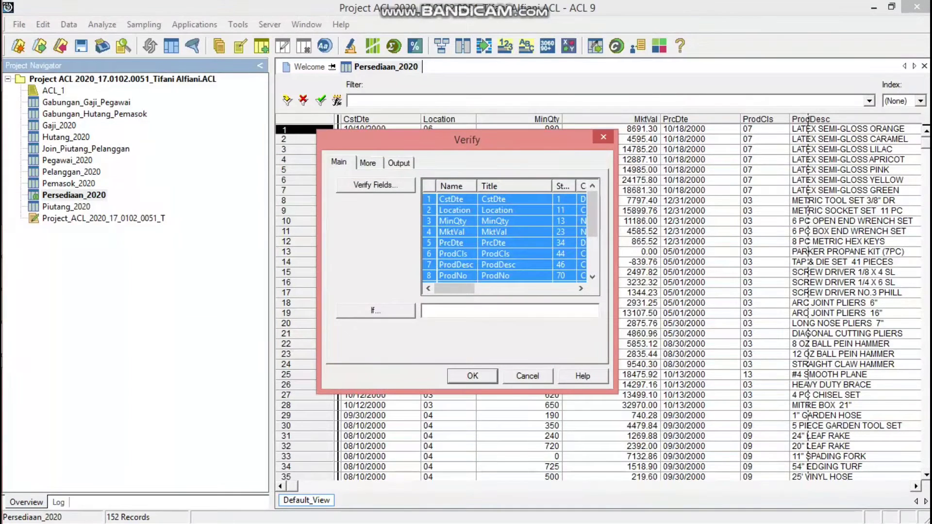
key("Return")
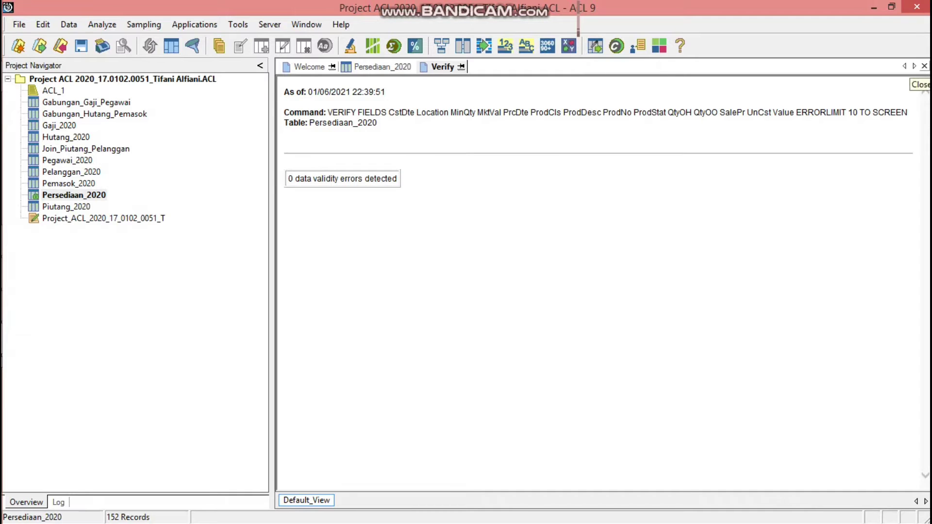
left_click(924, 66)
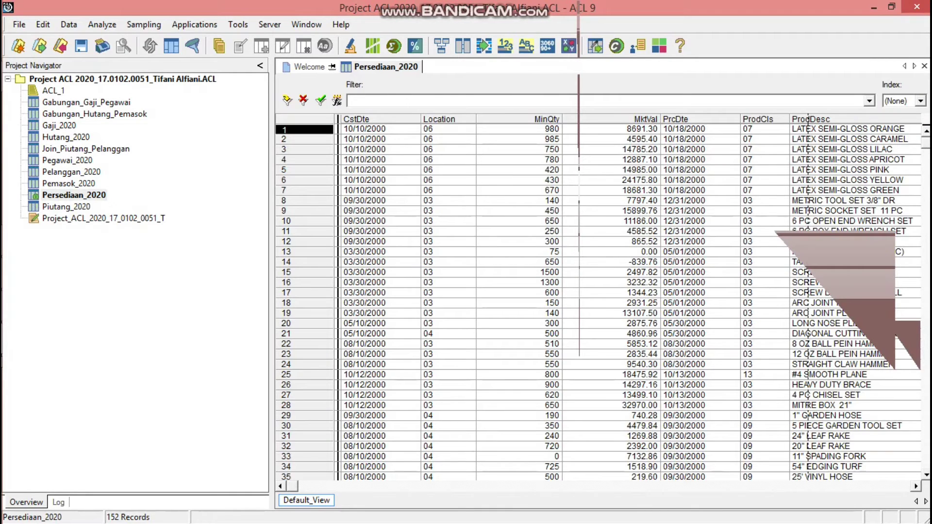
Open the Piutang_2020 table, run Verify on all of its fields, and close both the verification result and the table.
double_click(67, 206)
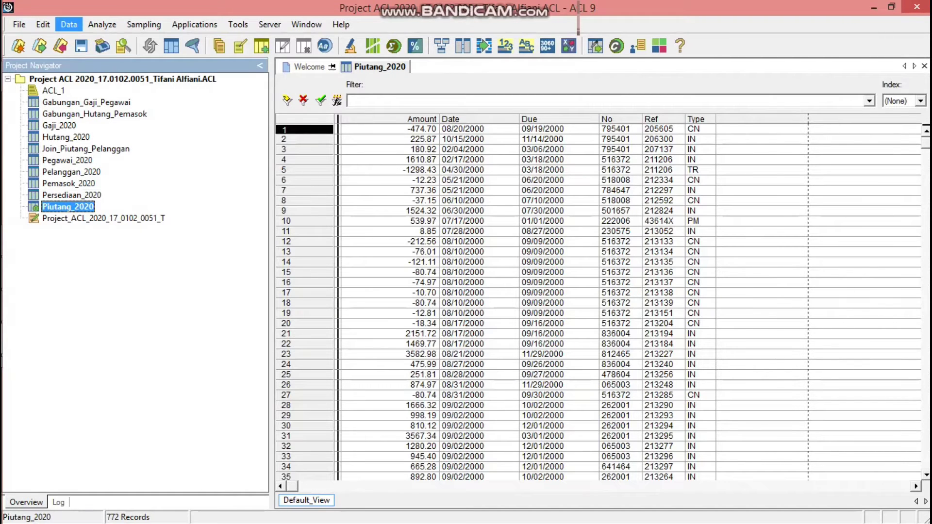
left_click(69, 25)
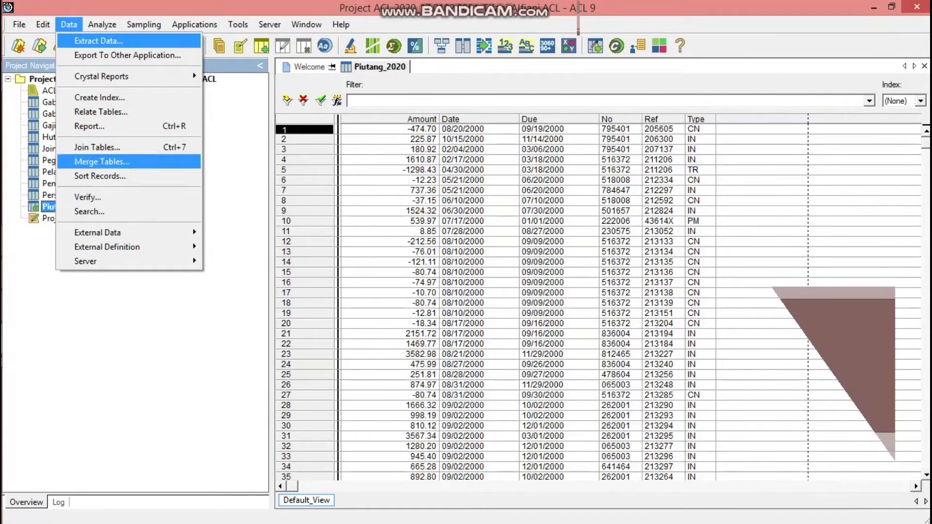
left_click(87, 197)
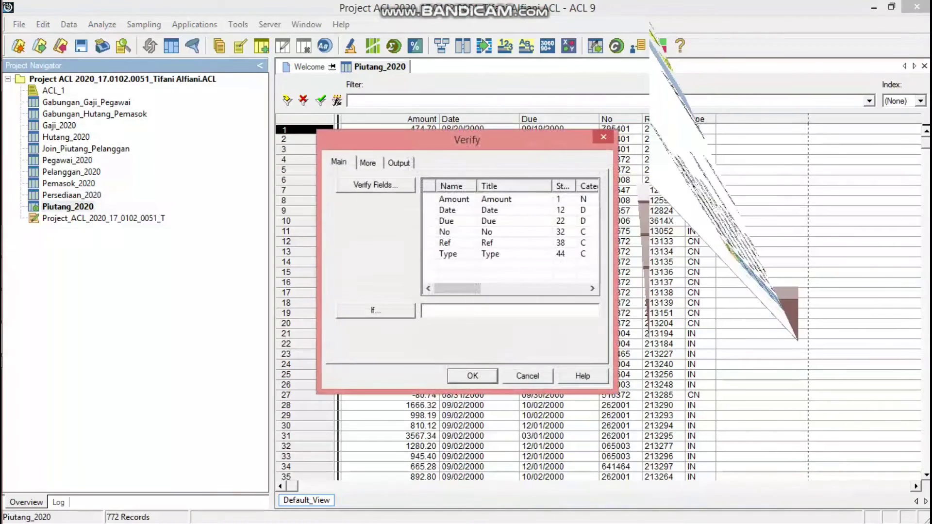
left_click(375, 185)
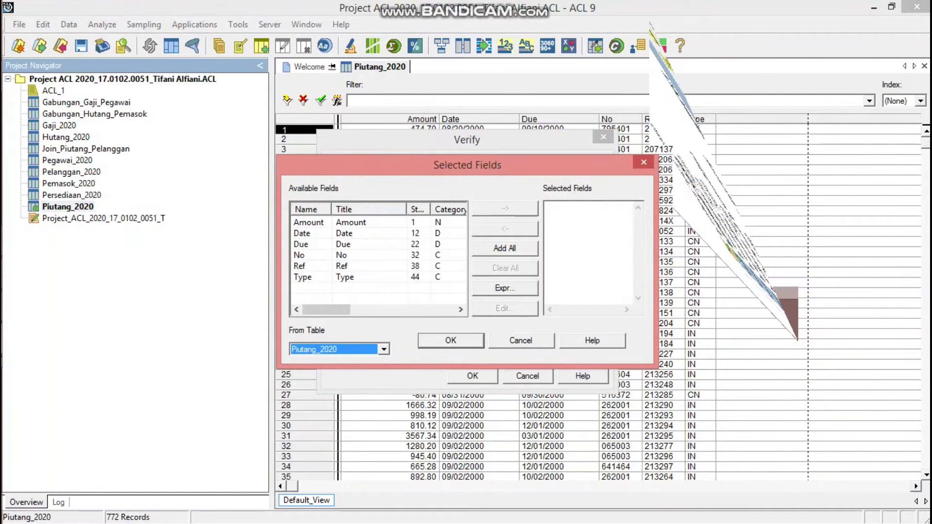
left_click(505, 248)
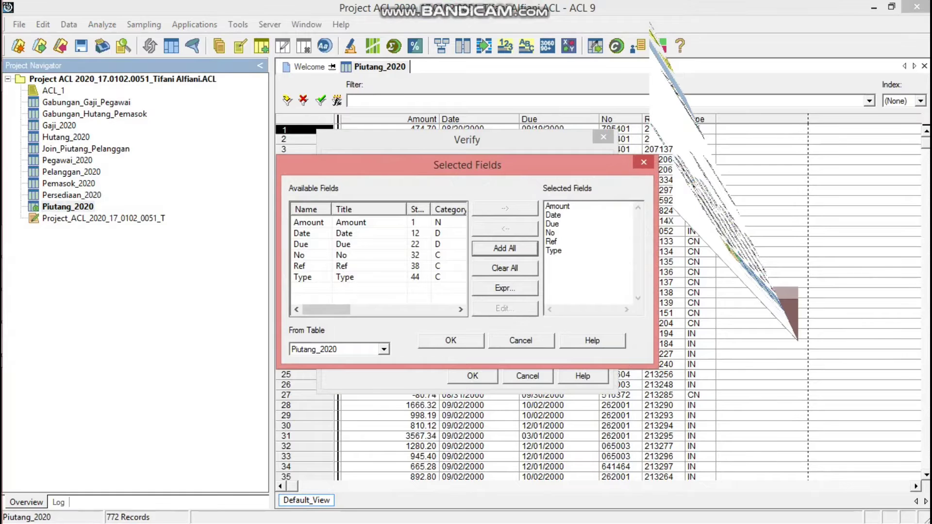
left_click(451, 340)
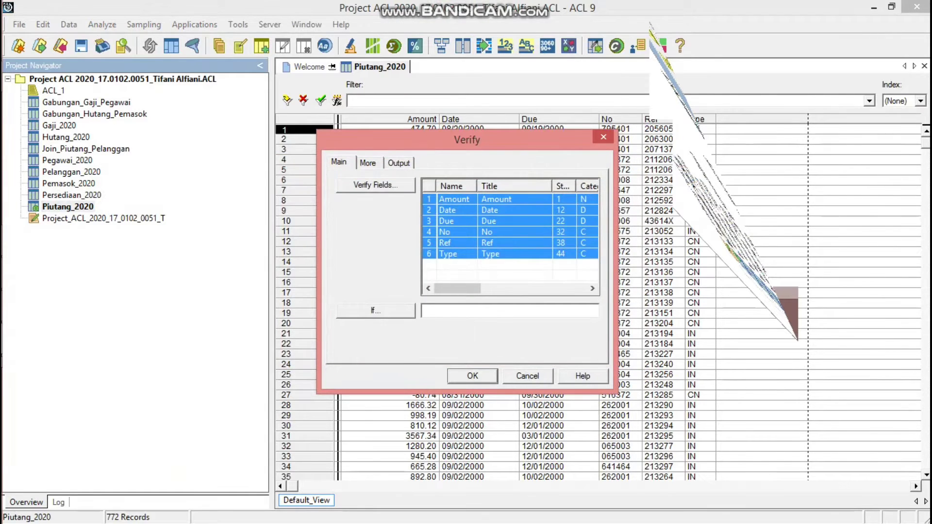
key("Return")
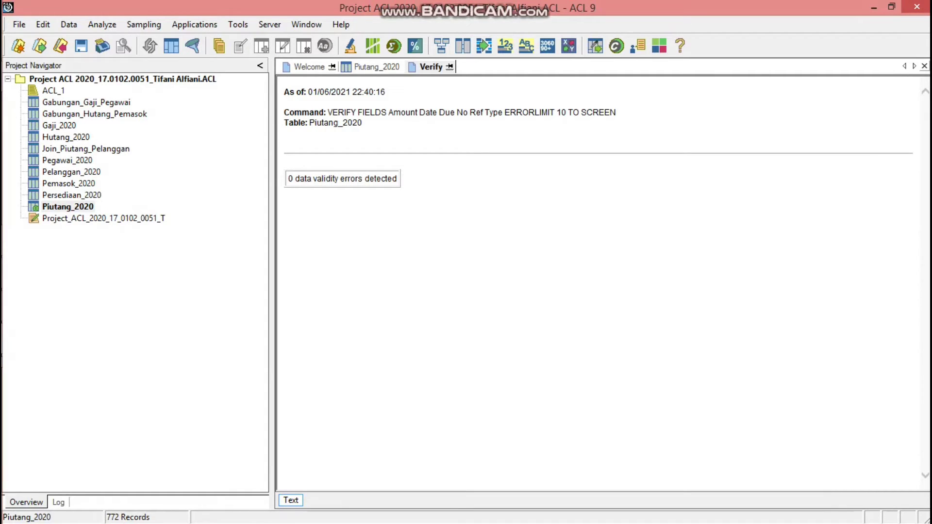
left_click(924, 65)
left_click(924, 66)
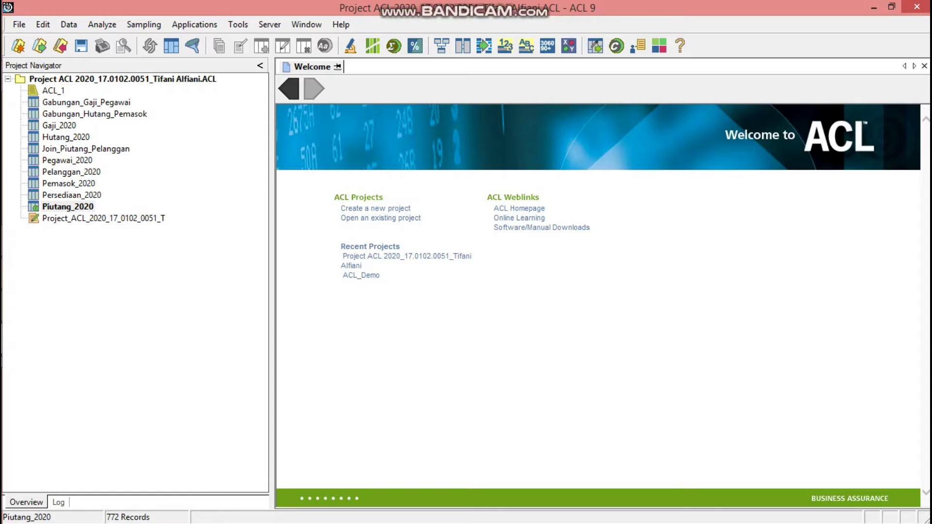
Open the Hutang_2020 table and filter its view with the expression Invoice_No = 237541.
double_click(66, 137)
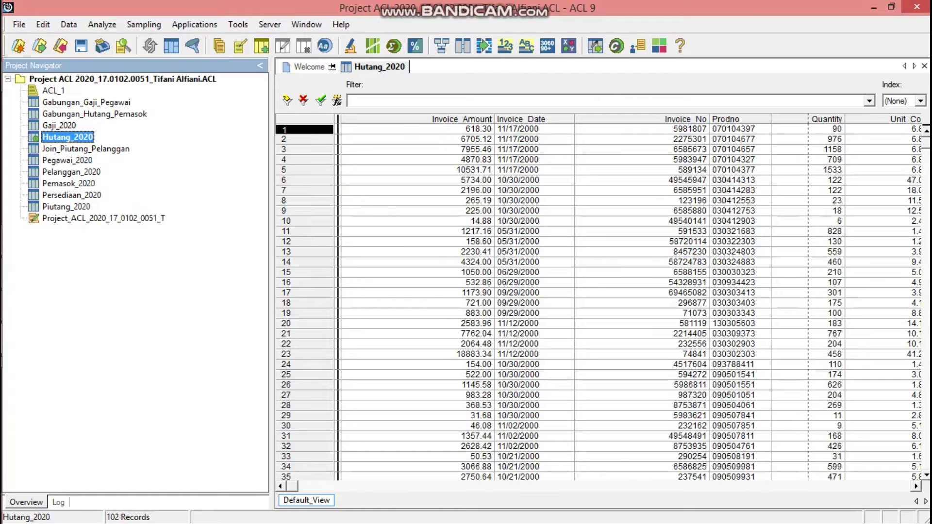
left_click(337, 100)
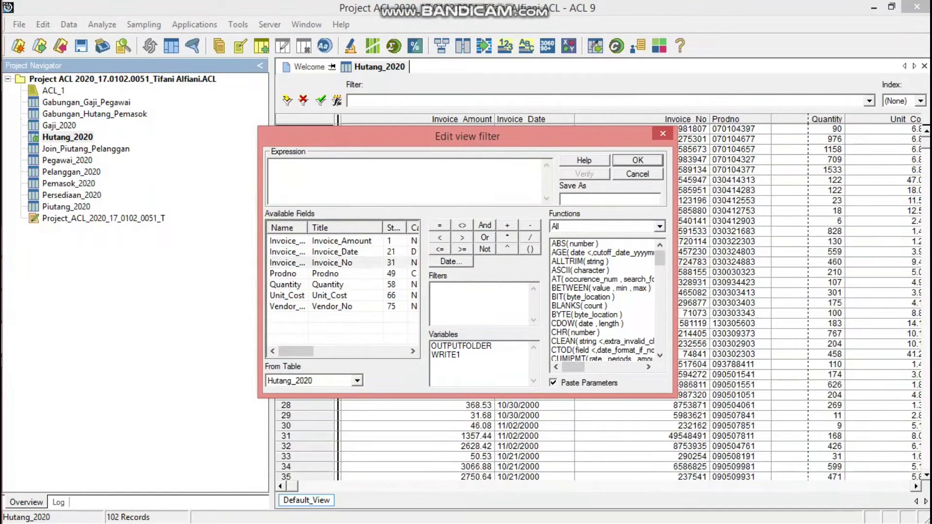
double_click(335, 263)
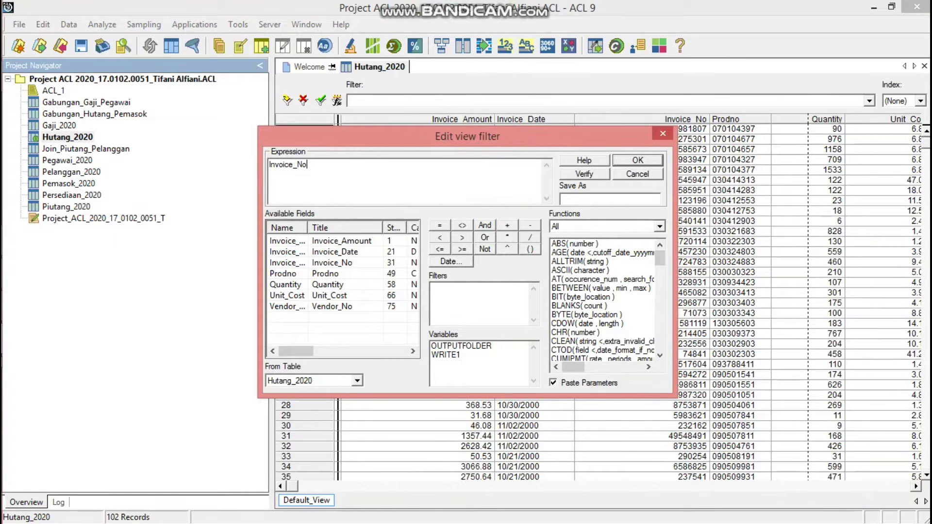
left_click(440, 225)
type("237")
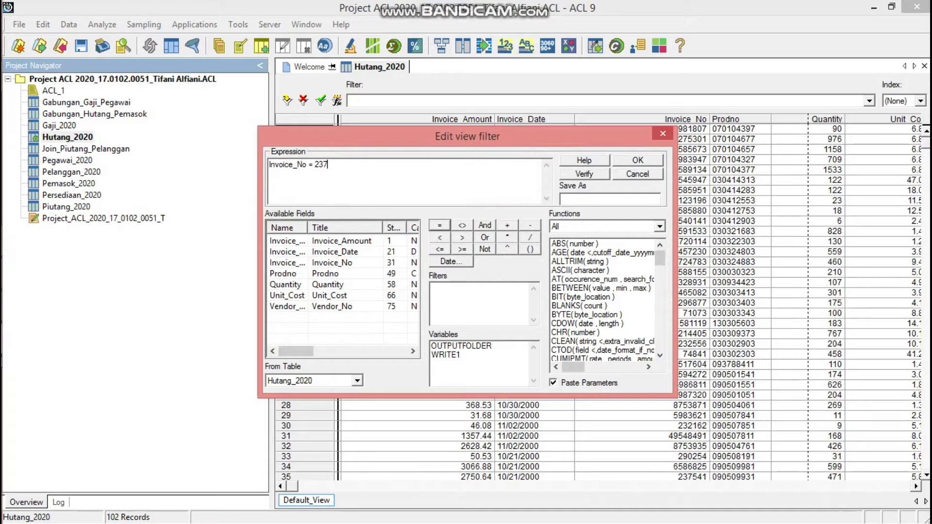
type("541")
left_click(638, 160)
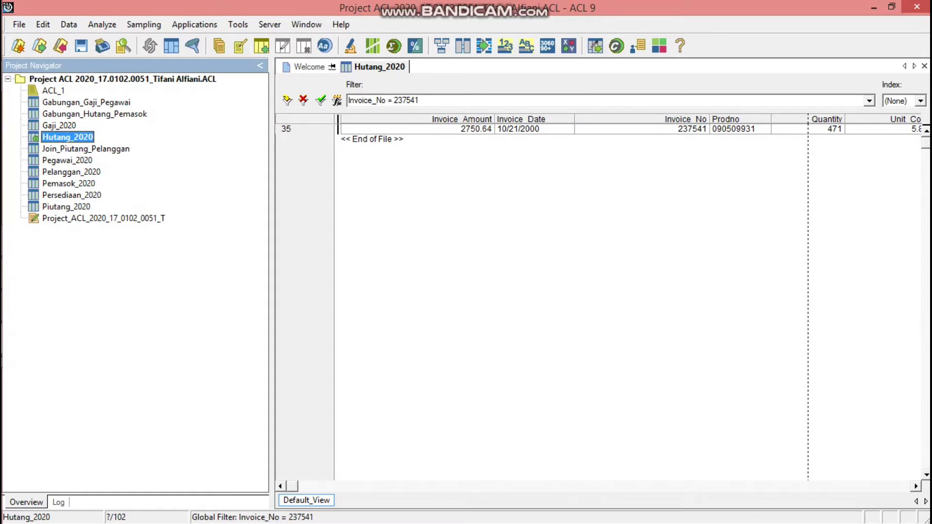
Look up the Vendor_No of the filtered invoice record in Hutang_2020, and close the table.
left_click(642, 129)
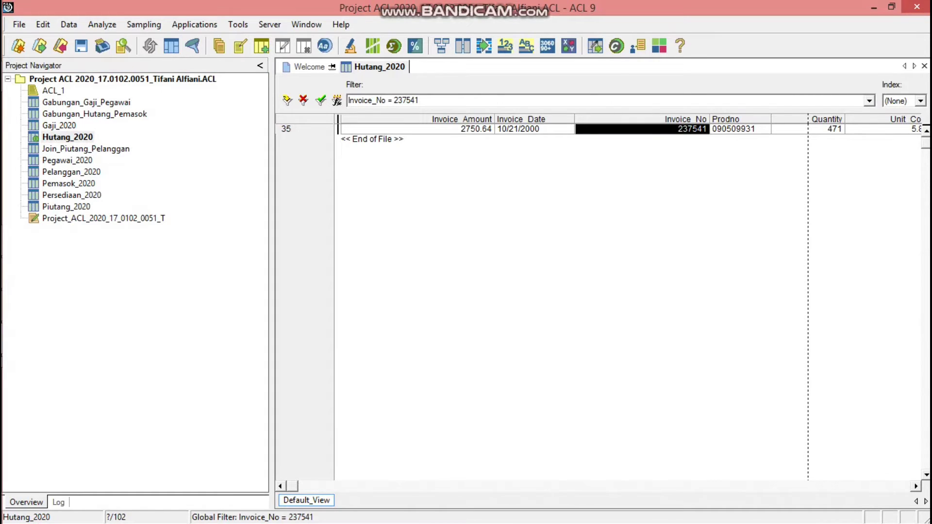
scroll(627, 301, "right", 3)
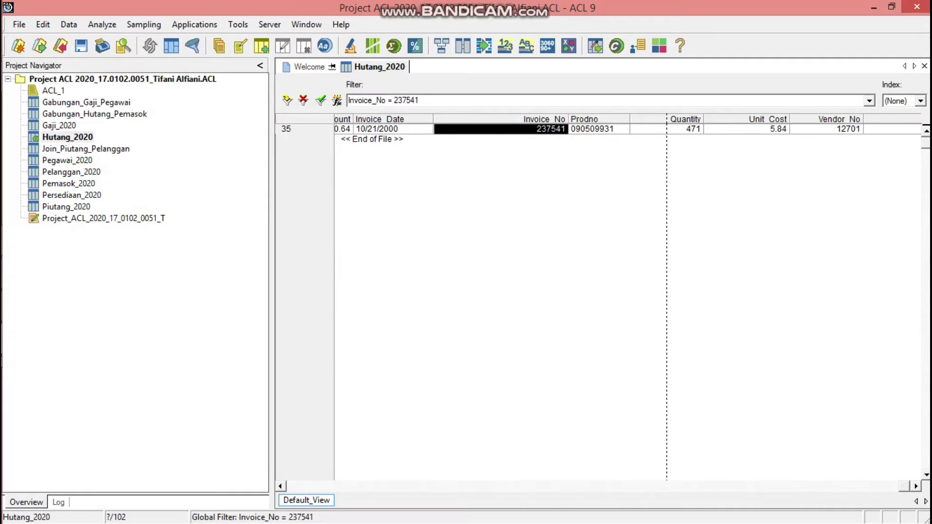
left_click(826, 128)
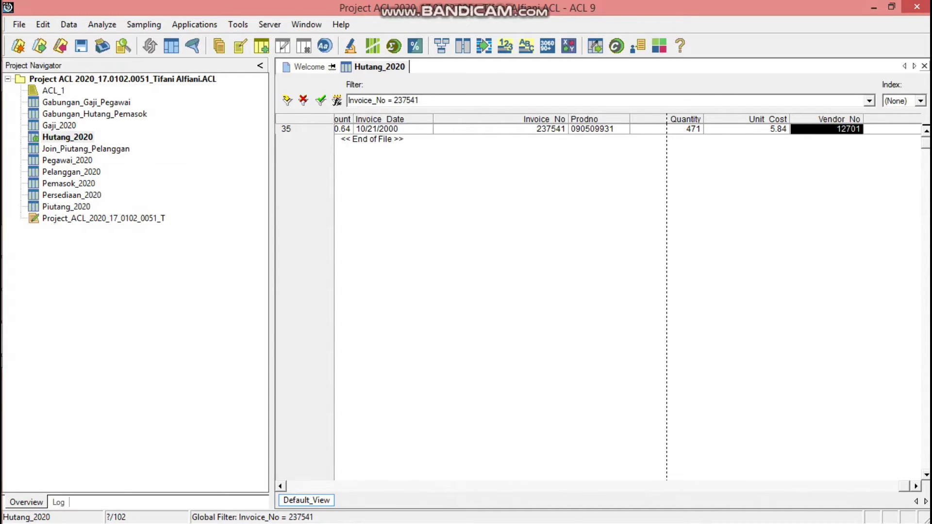
left_click(924, 66)
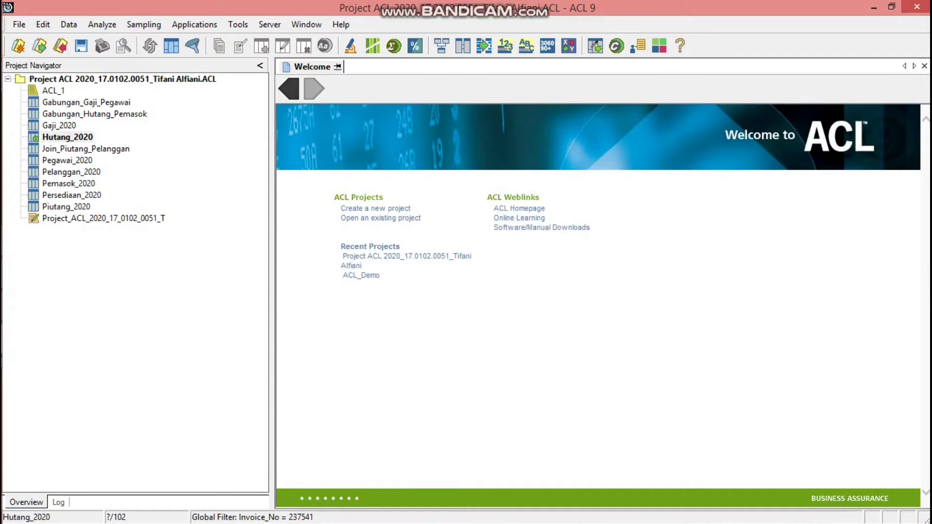
Open the Pemasok_2020 table, filter its view with Vendor_No = 12701 to look up the vendor's name, and close the table.
double_click(68, 183)
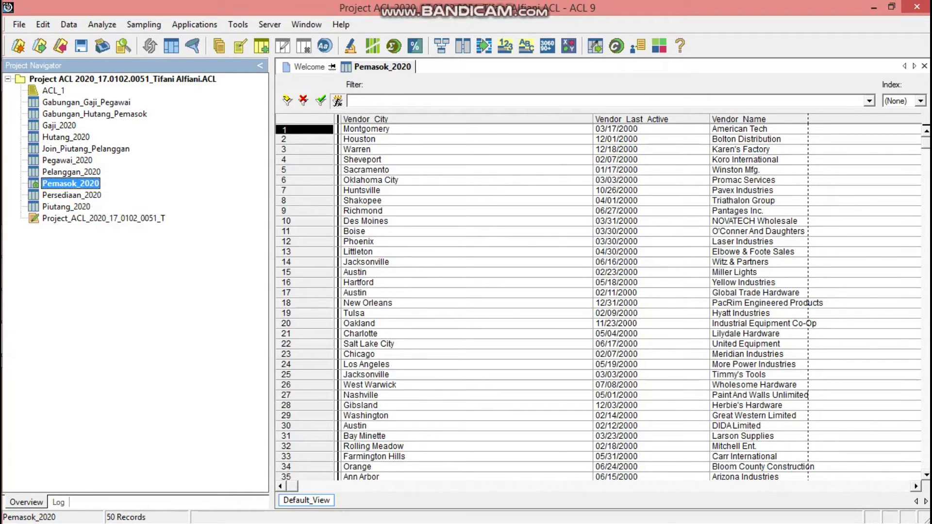
left_click(336, 100)
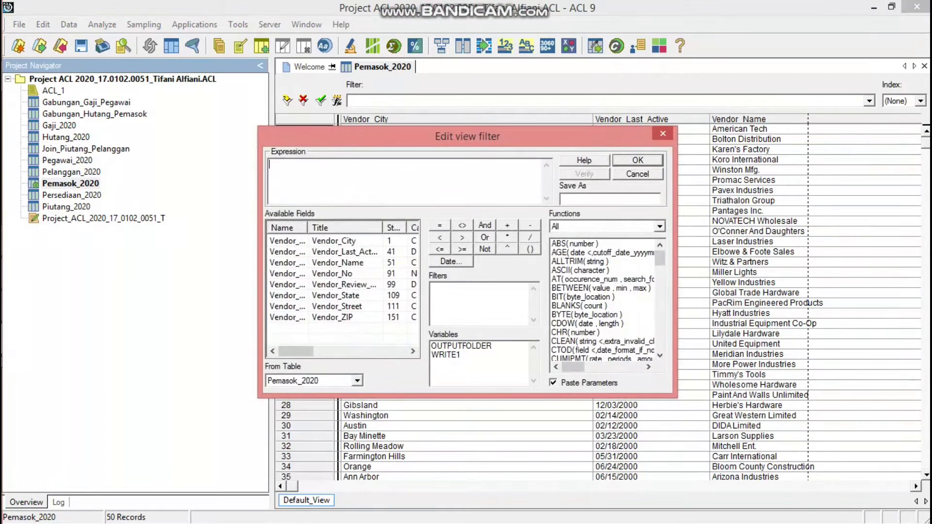
double_click(332, 273)
left_click(440, 225)
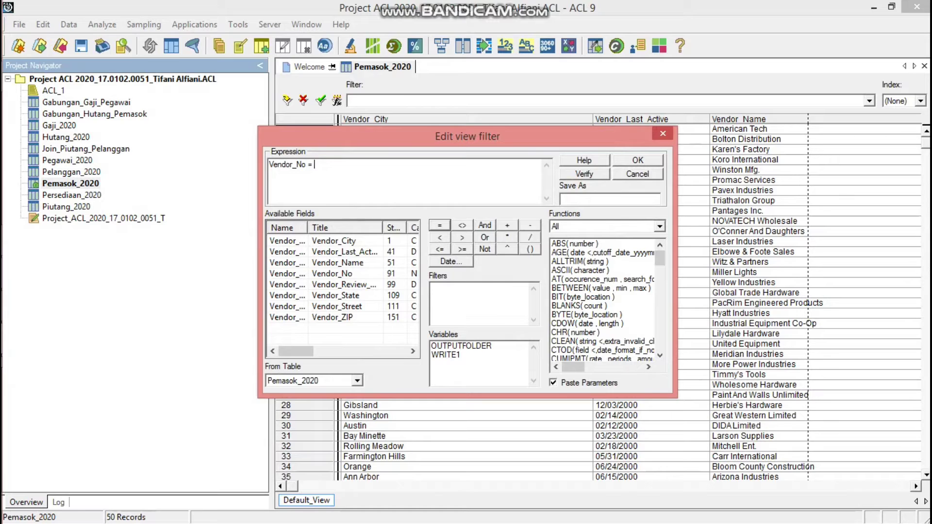
type("12701")
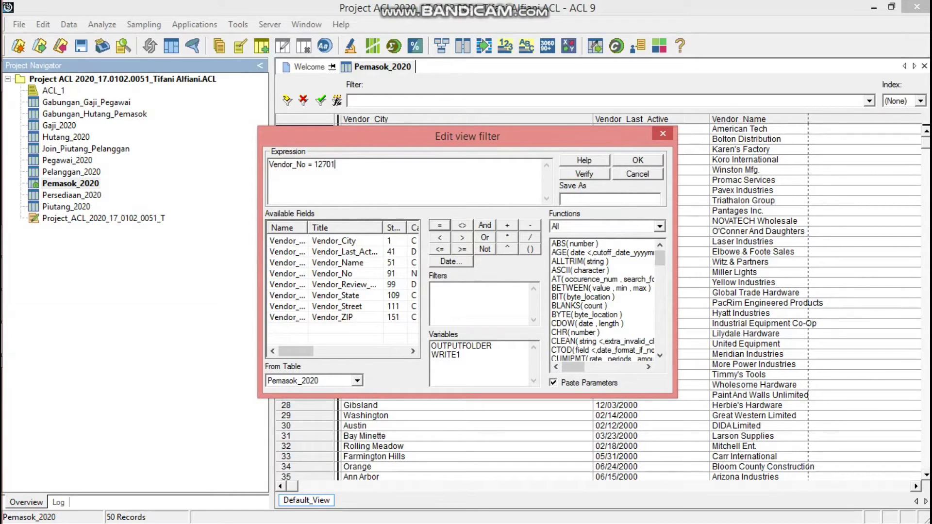
key("Return")
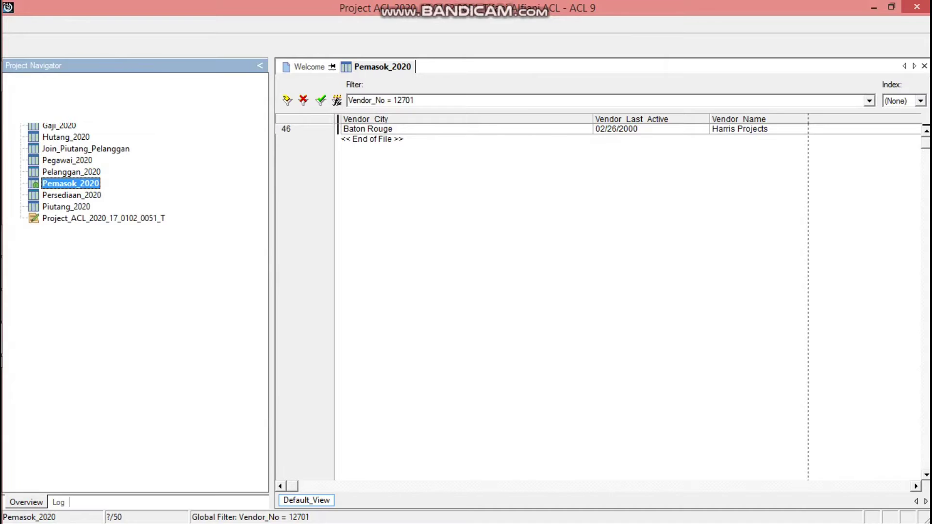
left_click(740, 130)
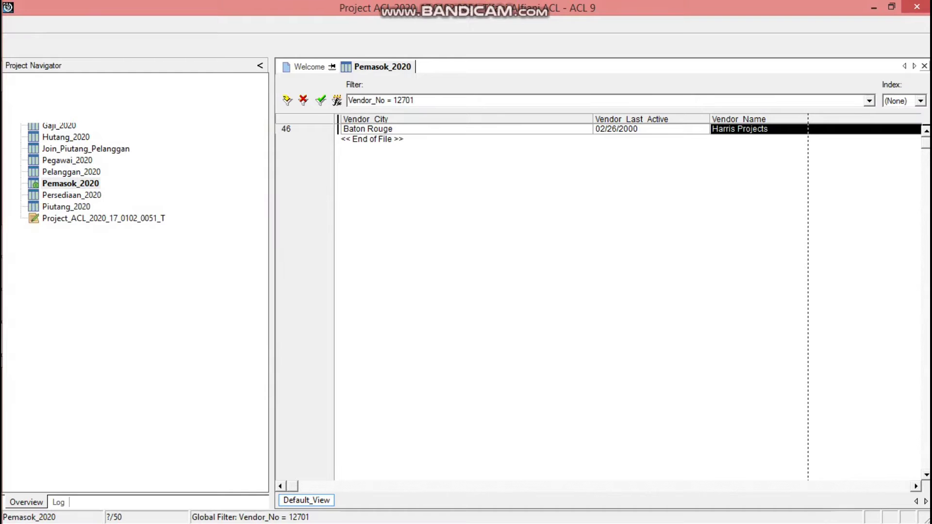
left_click(925, 66)
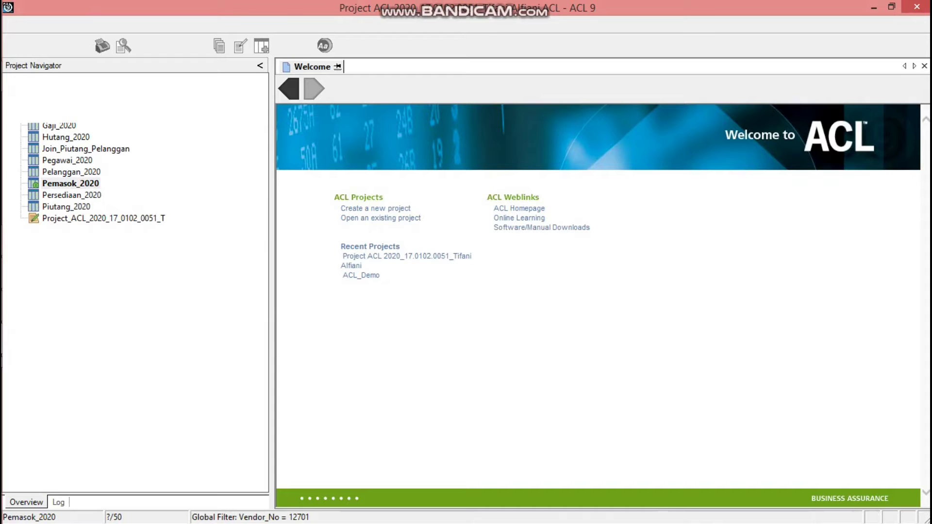
Open the Hutang_2020 table and filter its view with the expression Invoice_No = 10650602.
double_click(66, 137)
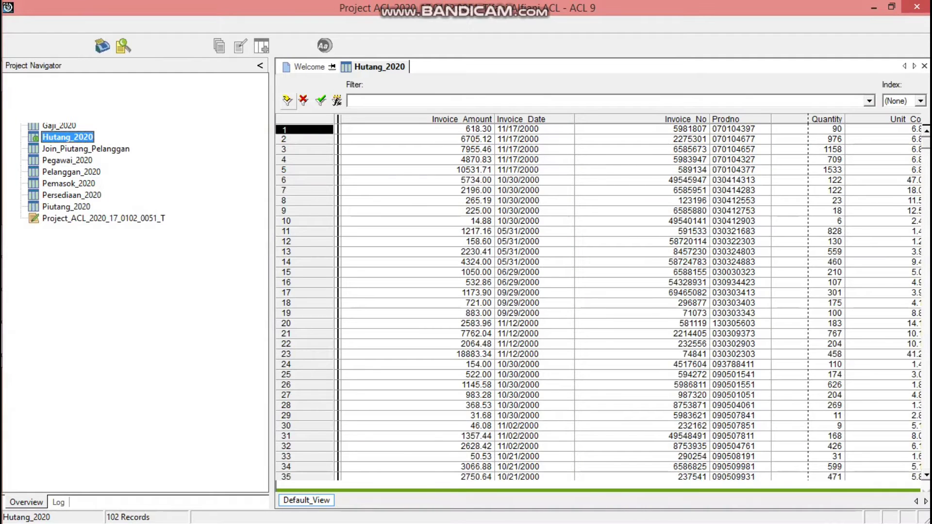
left_click(337, 101)
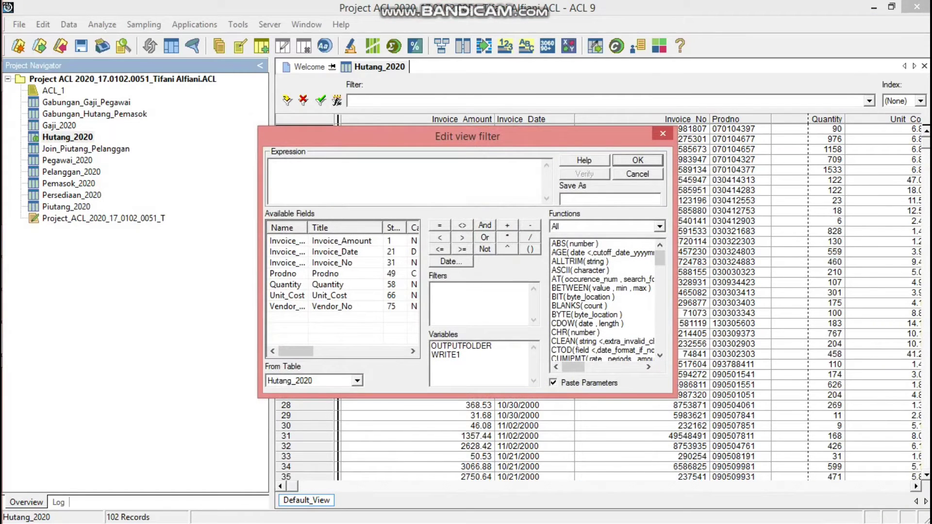
left_click(332, 262)
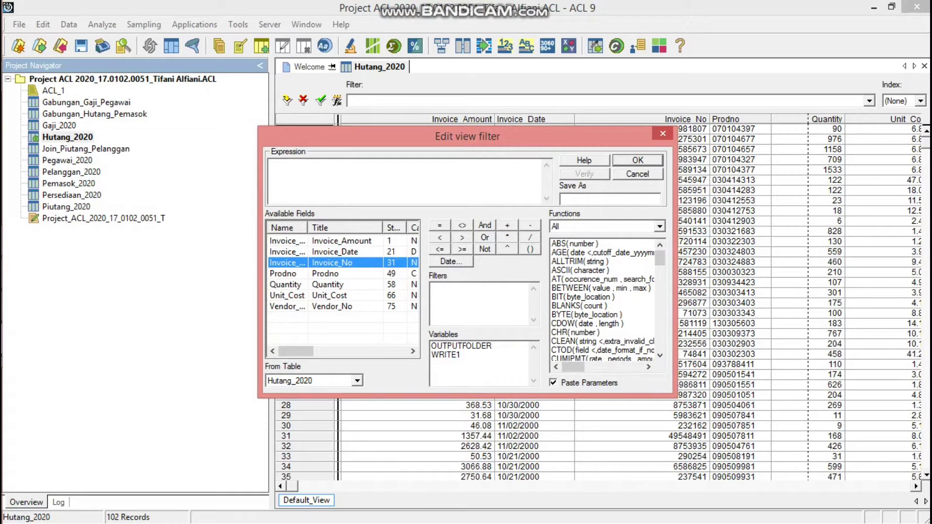
double_click(332, 262)
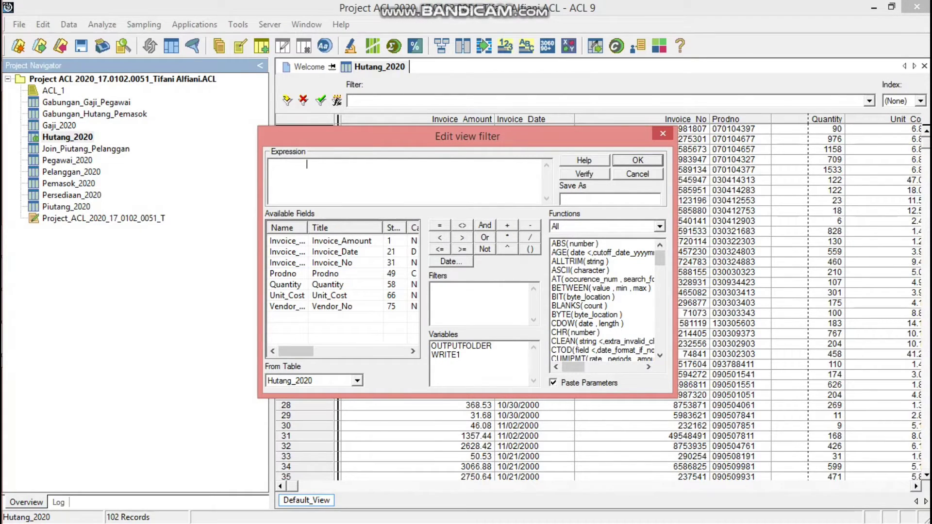
left_click(439, 226)
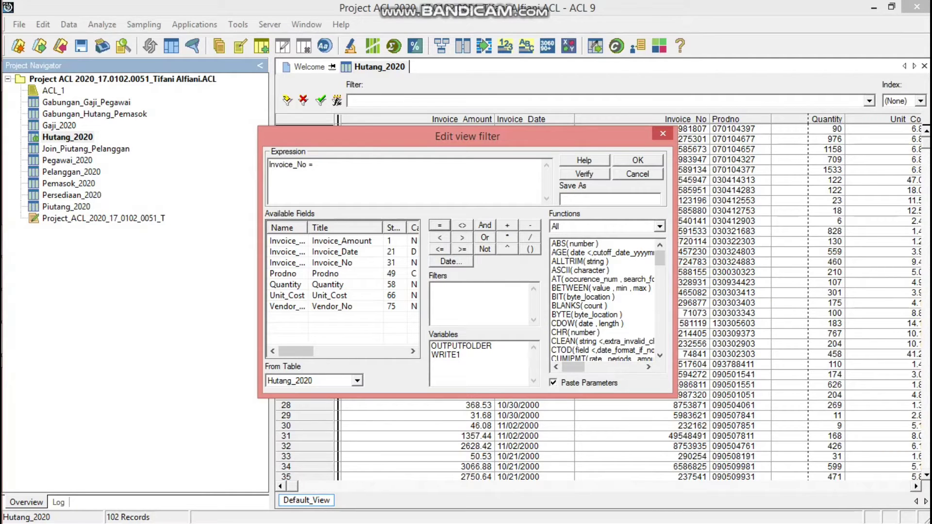
type("10650602")
left_click(638, 160)
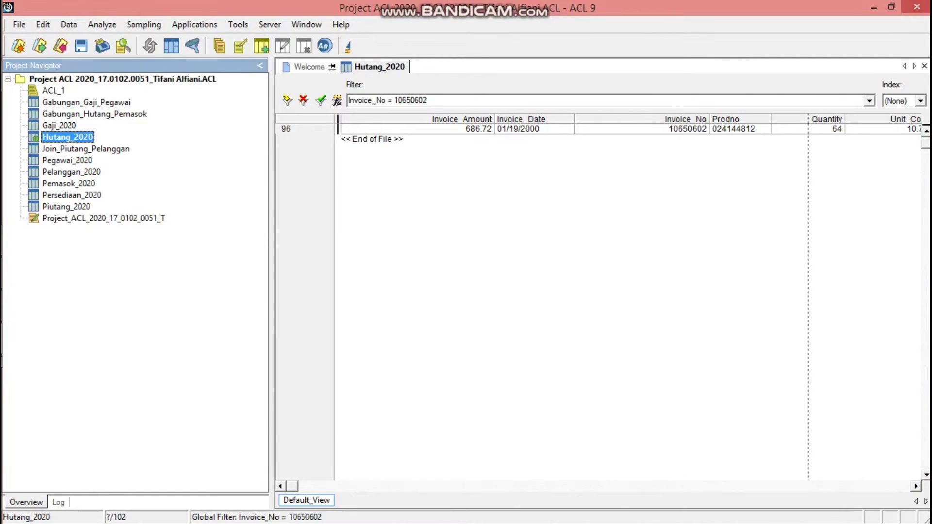
Look up the Vendor_No for the second filtered invoice in Hutang_2020, and close the table.
left_click(641, 129)
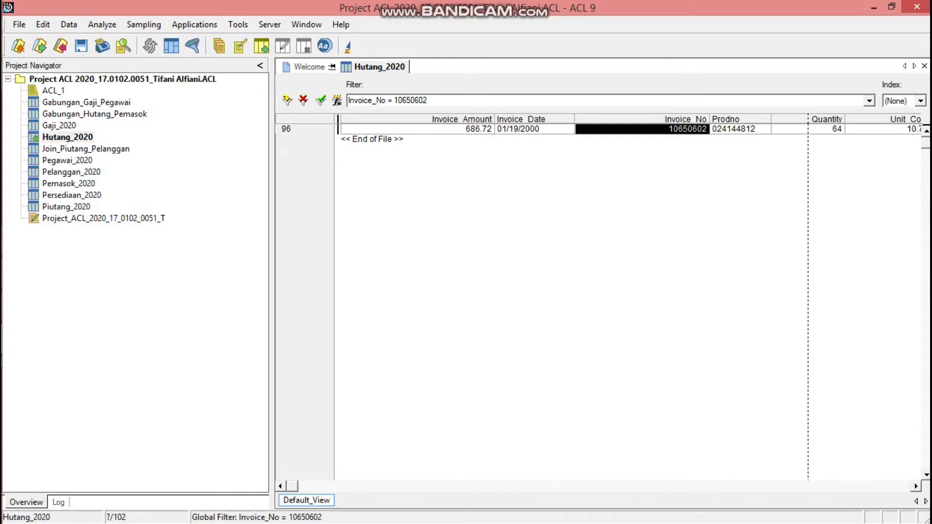
scroll(602, 291, "right", 3)
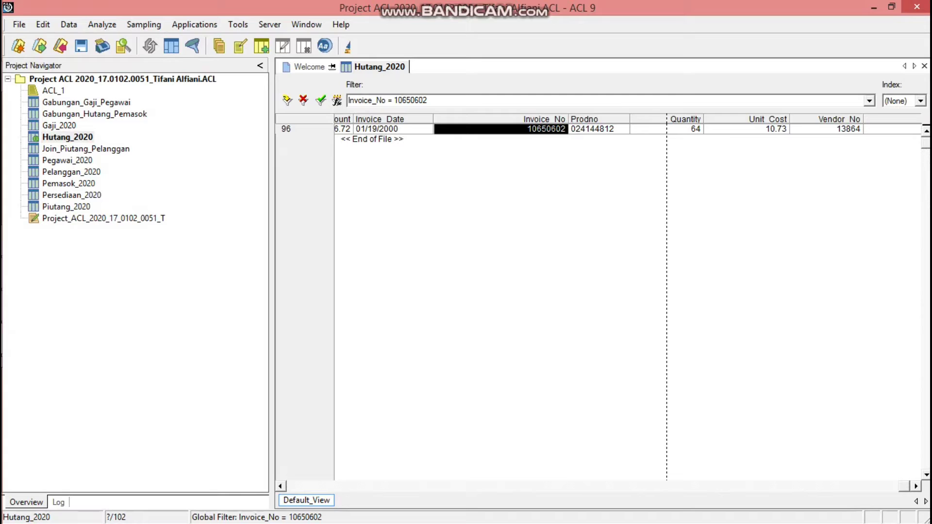
left_click(826, 129)
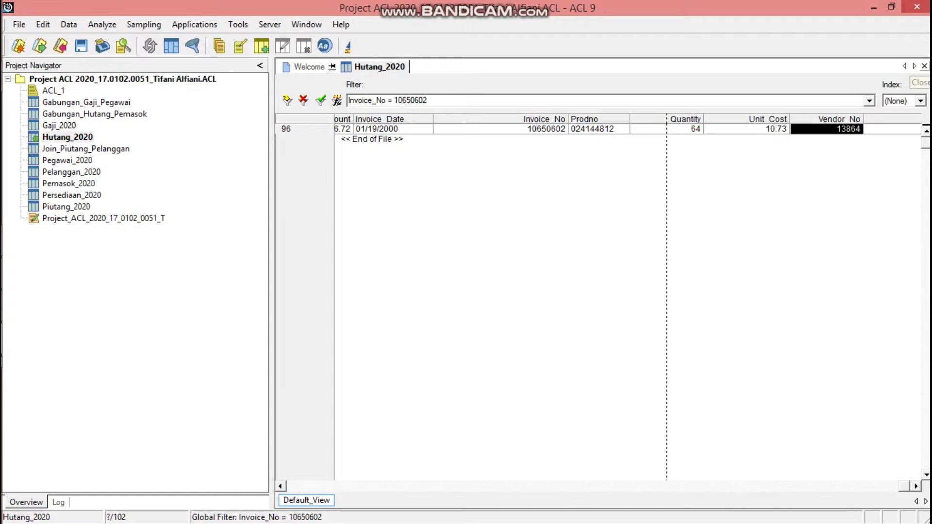
left_click(924, 66)
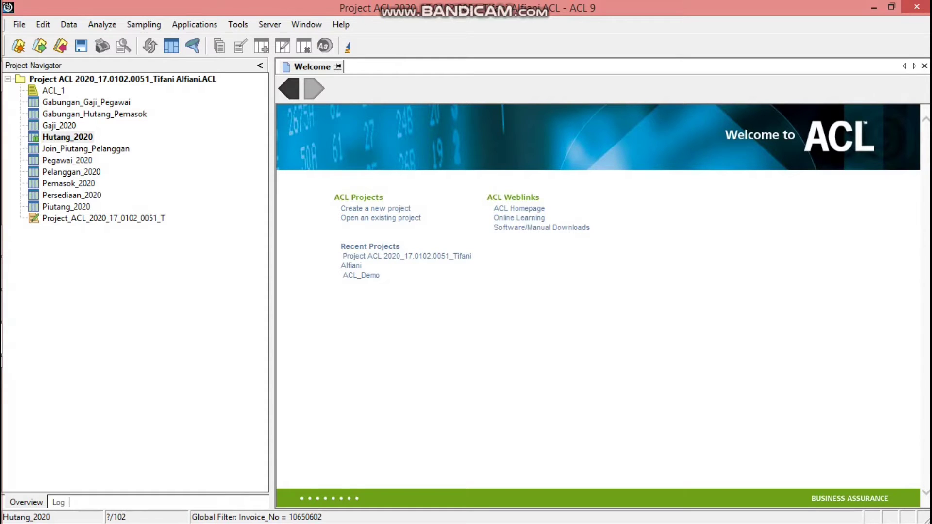
Open the Pemasok_2020 table, filter its view with Vendor_No = 13864 to look up the vendor's name, and close the table.
double_click(71, 183)
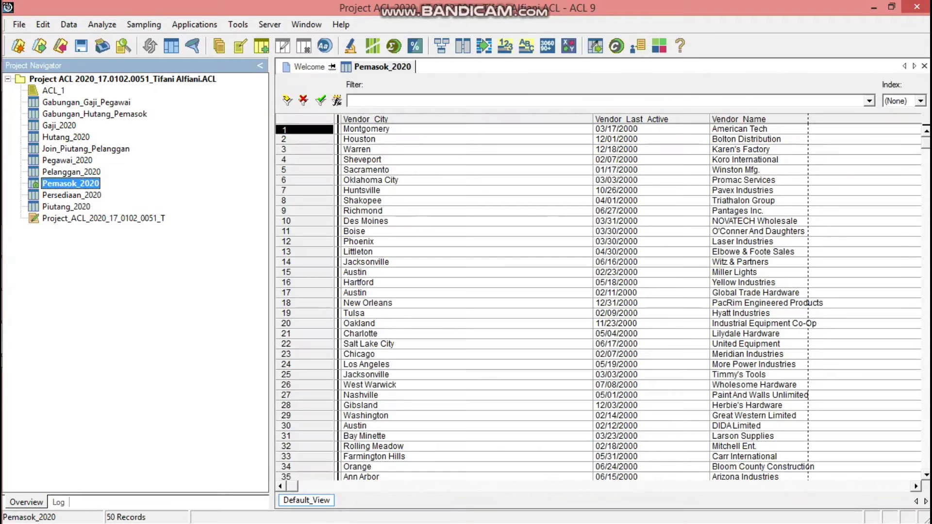
left_click(337, 101)
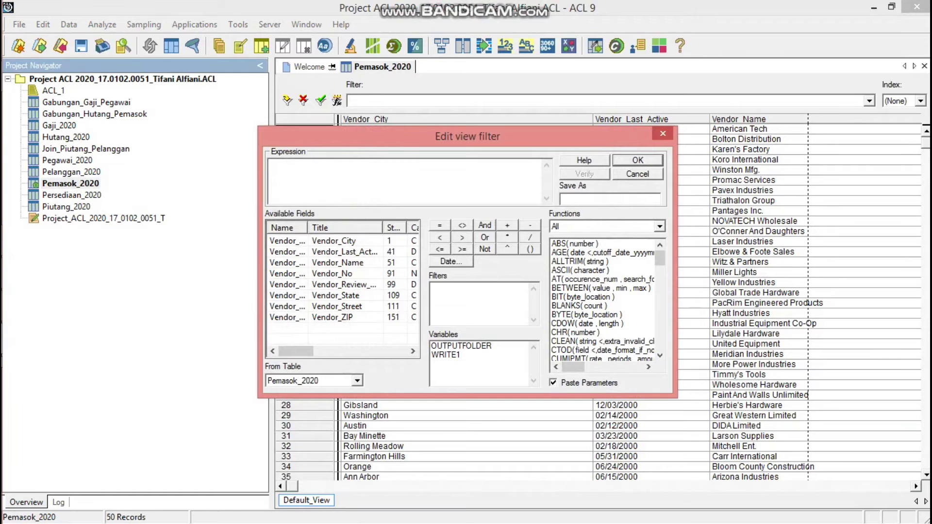
double_click(331, 273)
left_click(439, 225)
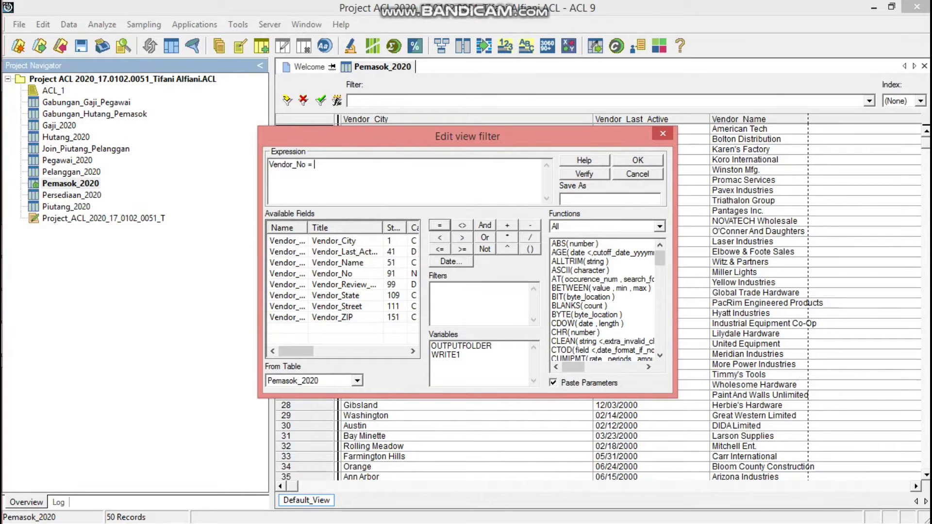
type("13864")
key("Return")
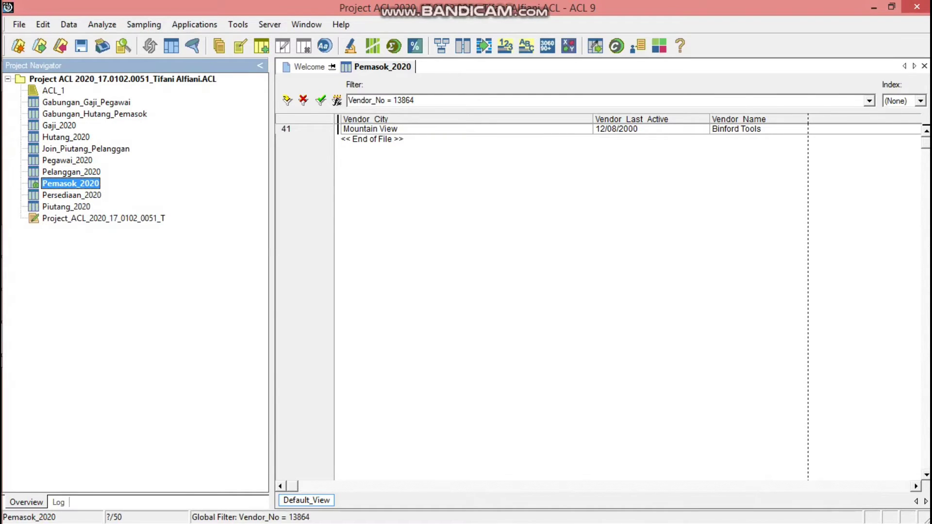
left_click(742, 129)
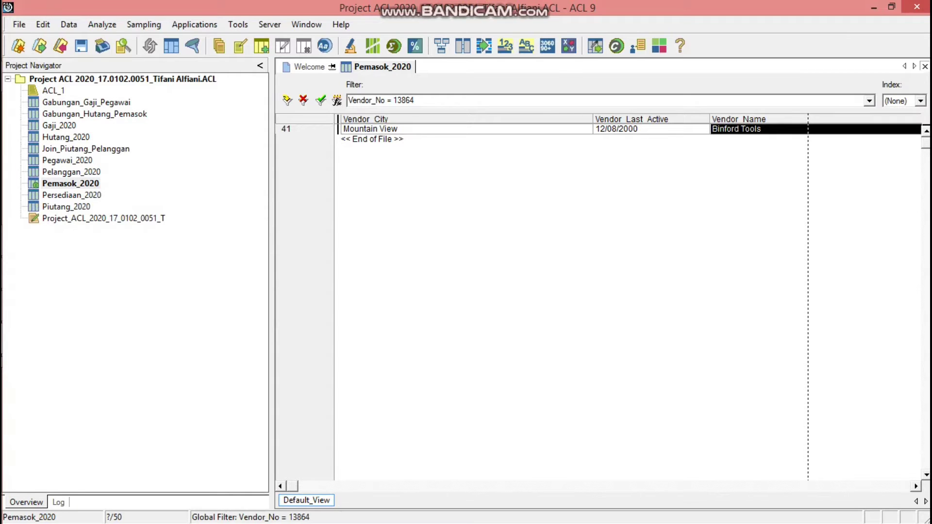
left_click(924, 66)
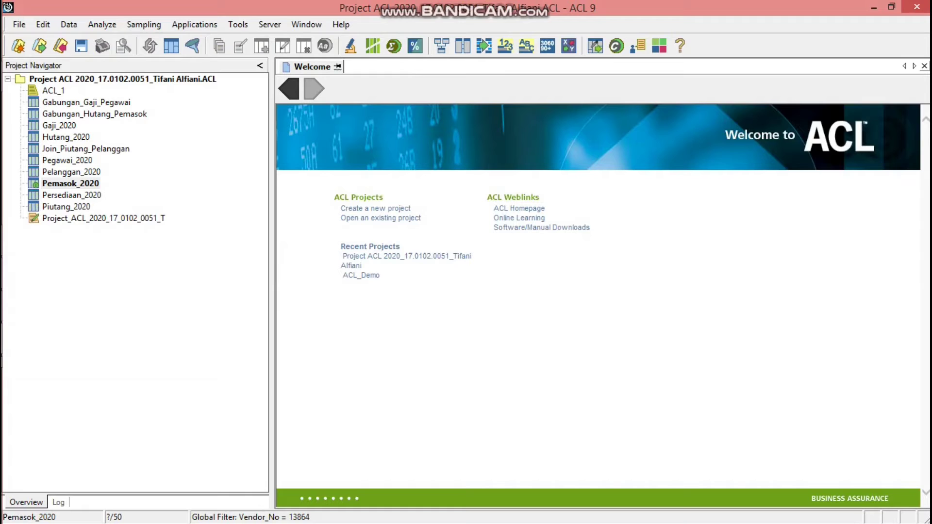
Open the Gabungan_Hutang_Pemasok table and start a Total Fields analysis with Invoice_Amount as the field to total.
double_click(86, 103)
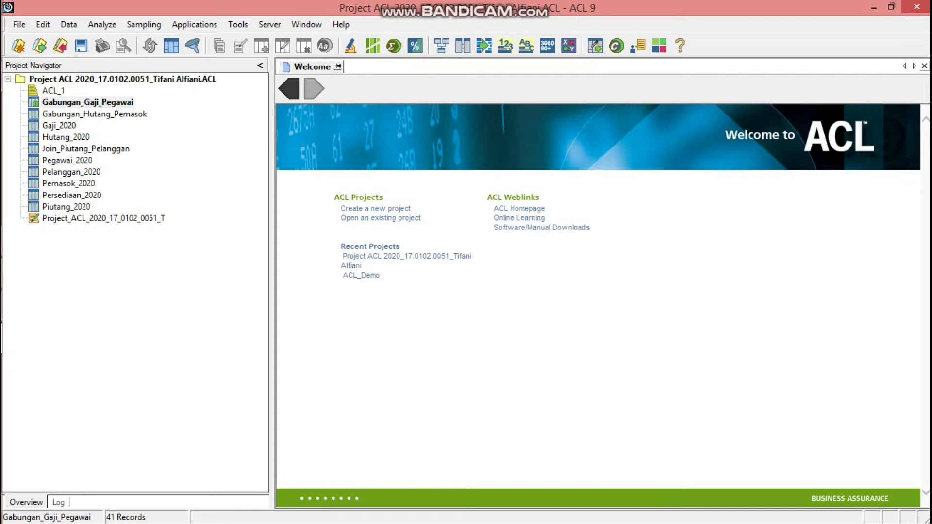
double_click(95, 114)
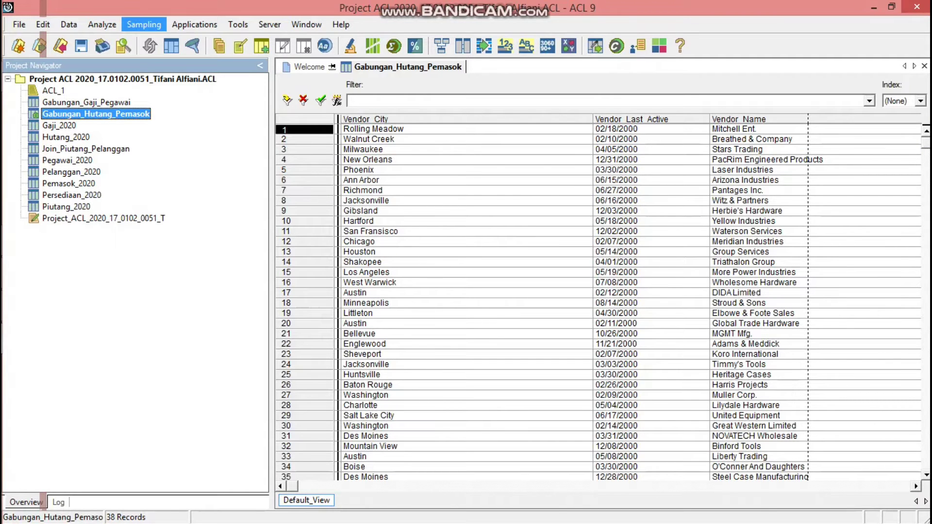
left_click(102, 24)
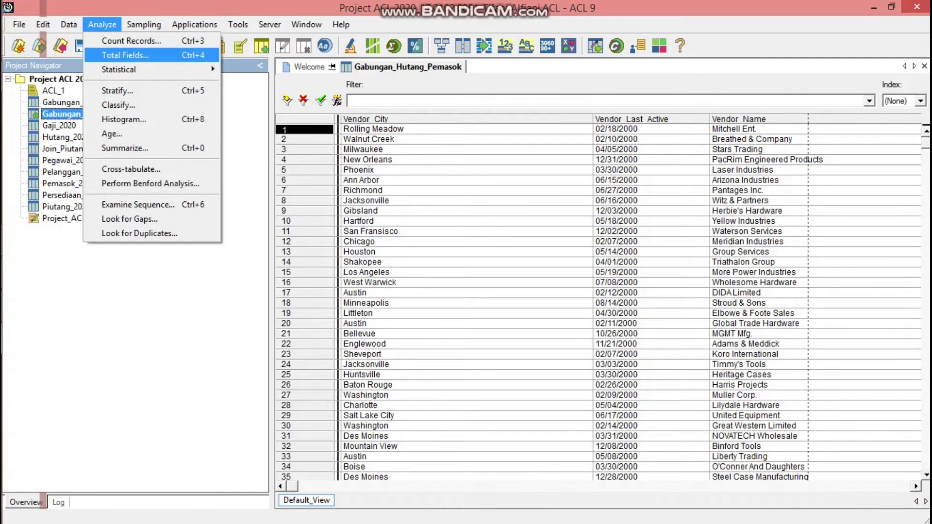
key("Return")
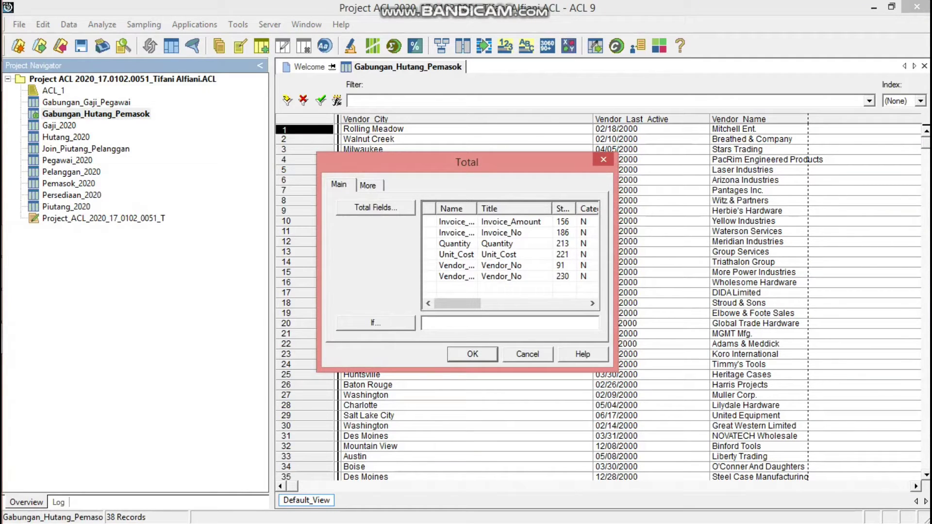
left_click(510, 222)
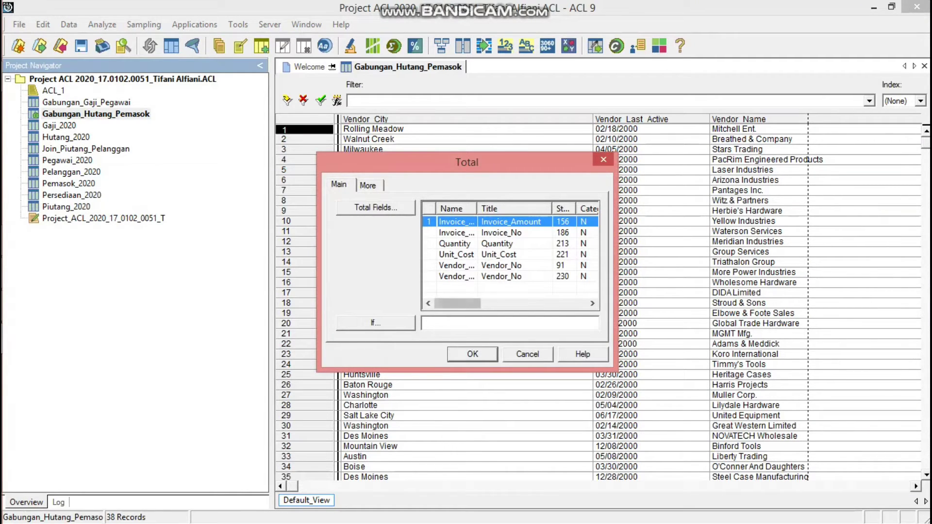
Restrict the total with the If condition Invoice_Date < `20000701`, using 1 July 2000 as the selected date.
left_click(375, 323)
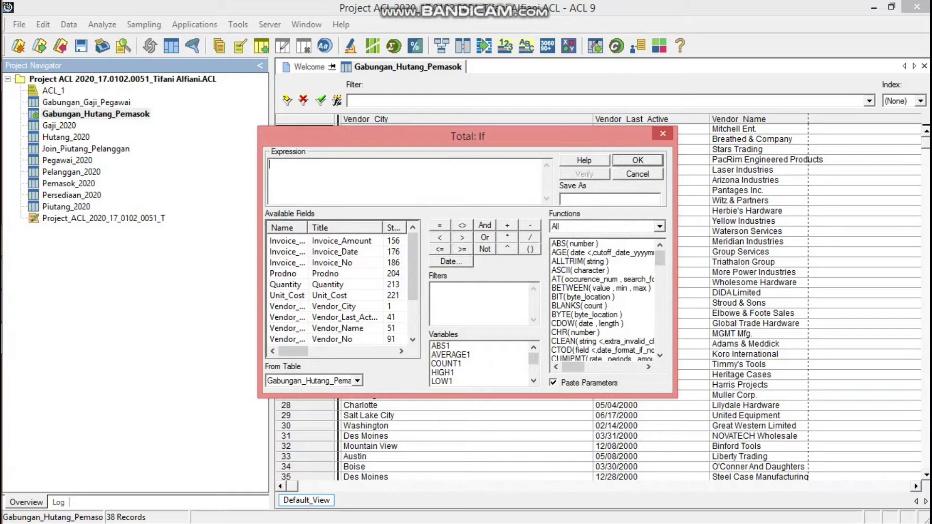
double_click(288, 252)
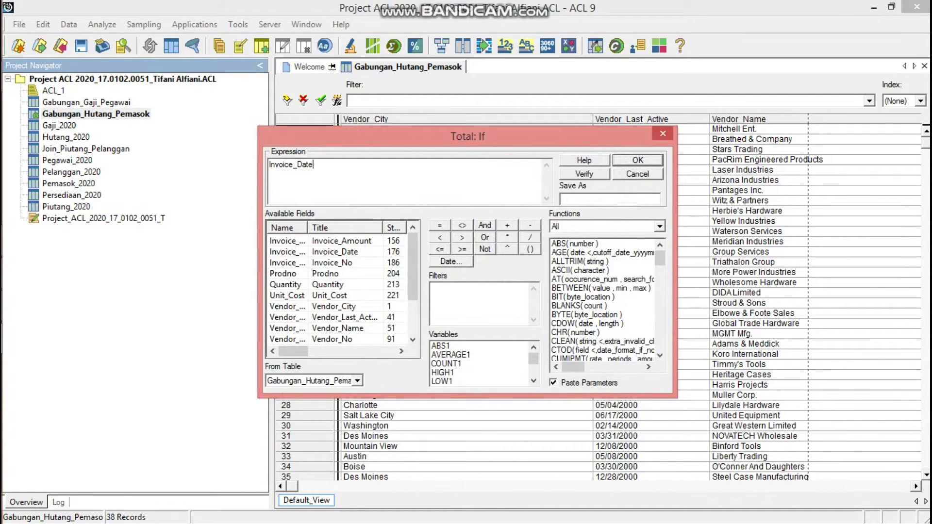
left_click(440, 237)
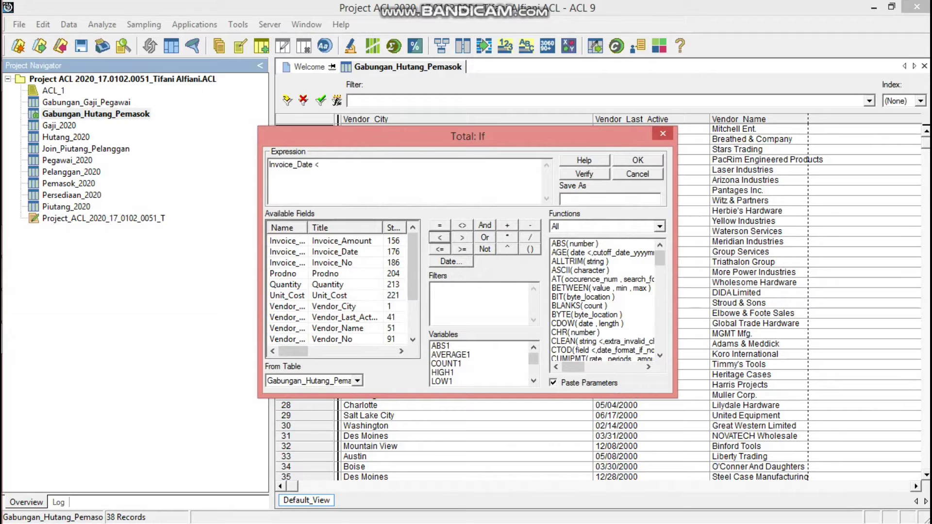
left_click(451, 261)
left_click(391, 258)
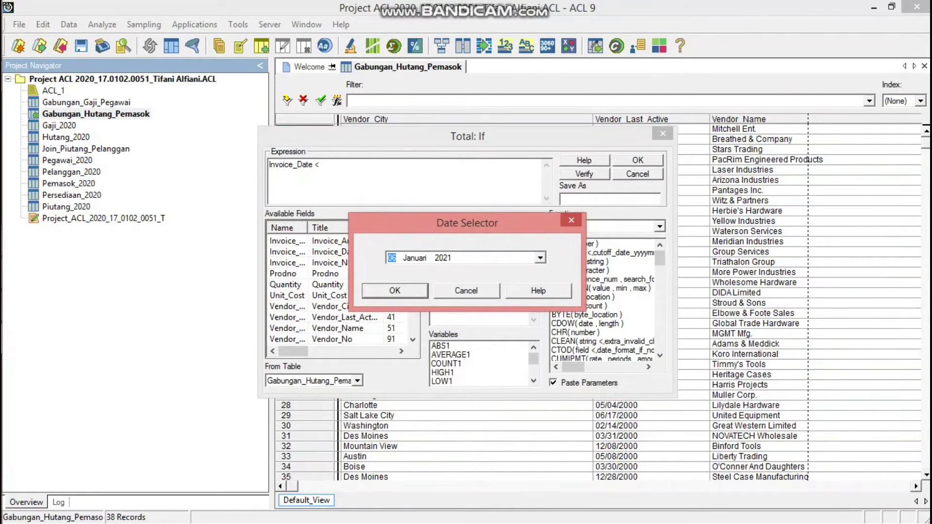
type("1")
left_click(415, 258)
type("7")
left_click(443, 258)
type("2")
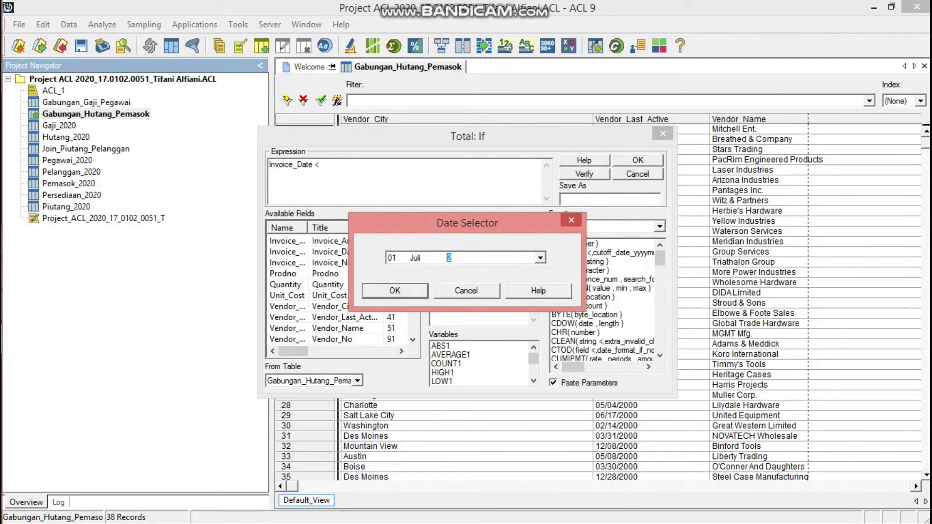
type("000")
key("Return")
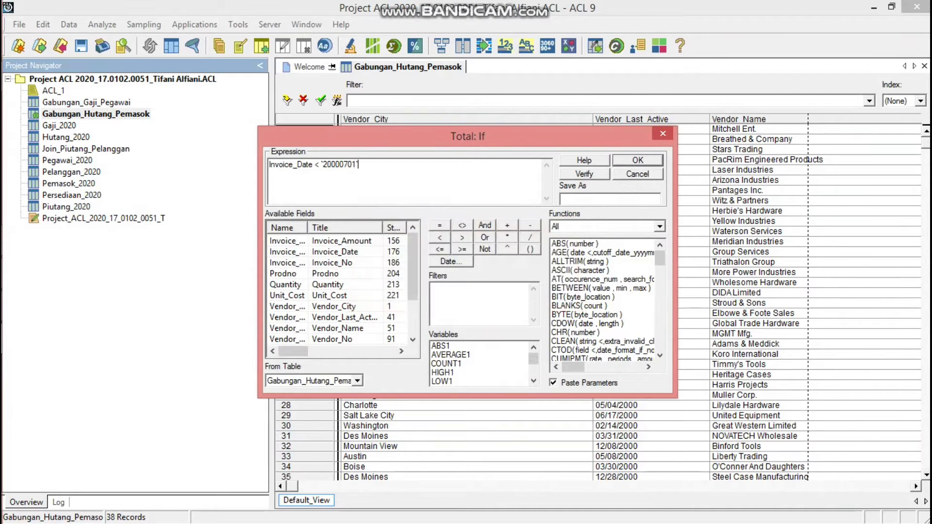
key("Return")
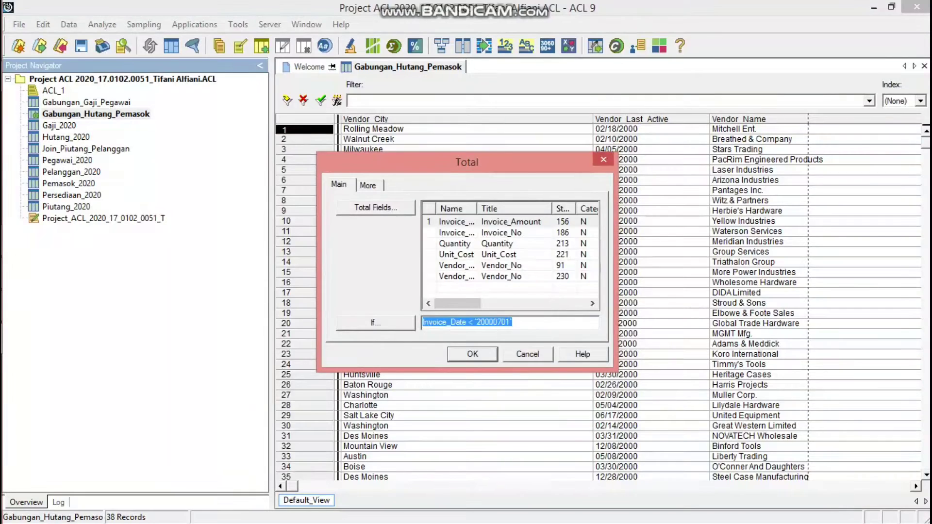
Run the total of Invoice_Amount for invoices dated before 1 July 2000.
key("Return")
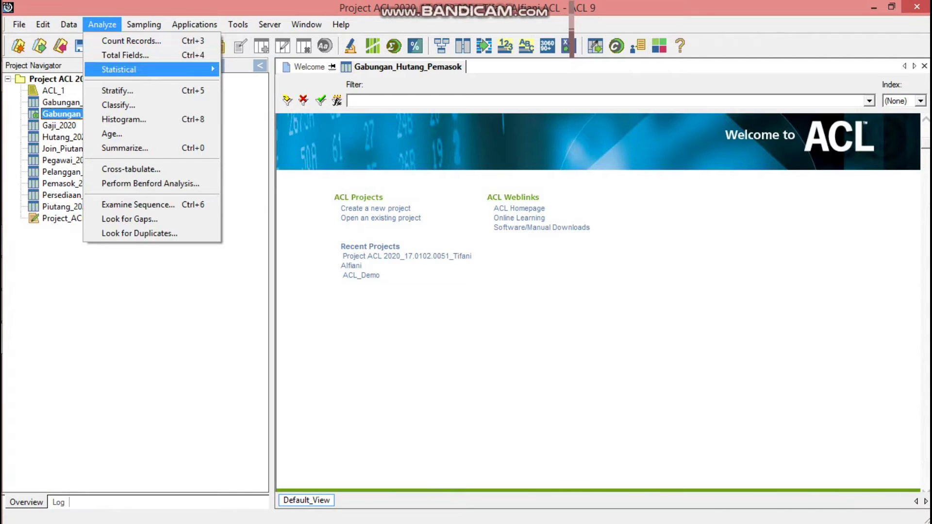
Run a Statistics analysis on the Unit_Cost field of Gabungan_Hutang_Pemasok with the standard deviation included.
mouse_move(152, 70)
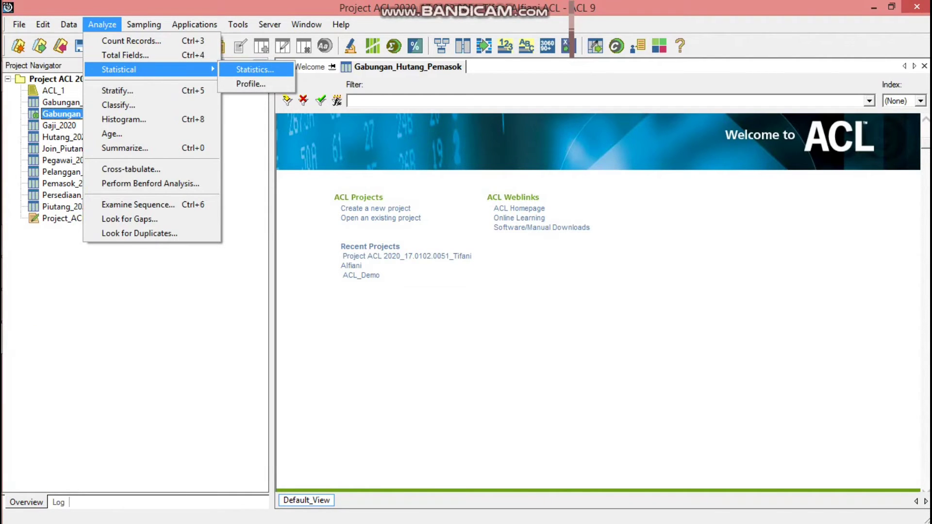
key("Return")
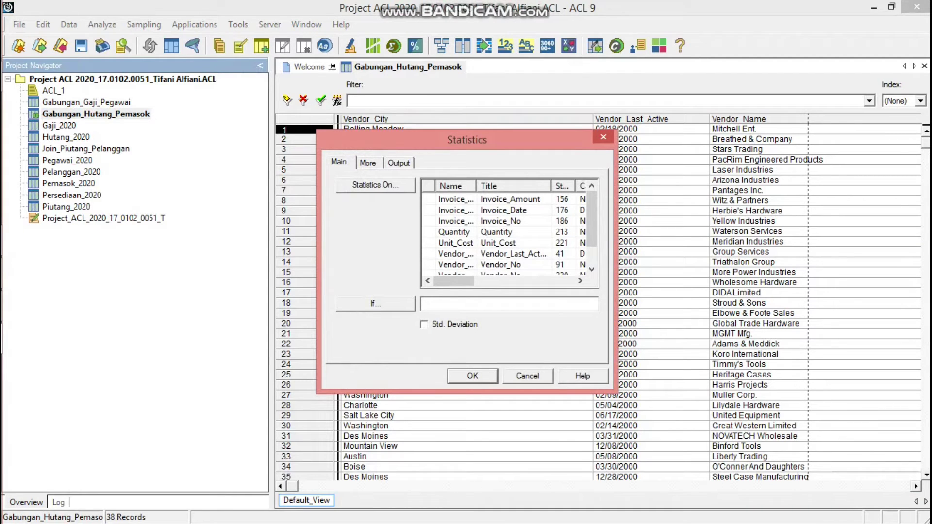
left_click(375, 184)
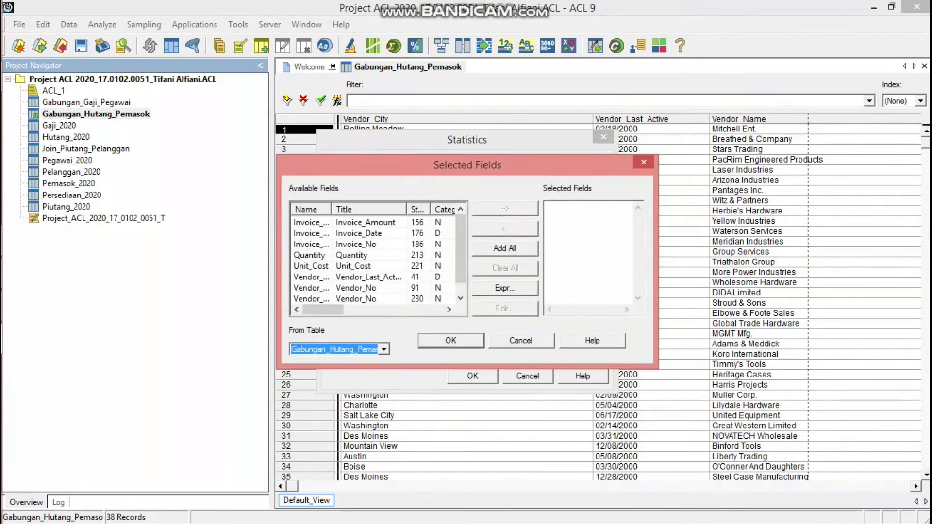
double_click(353, 267)
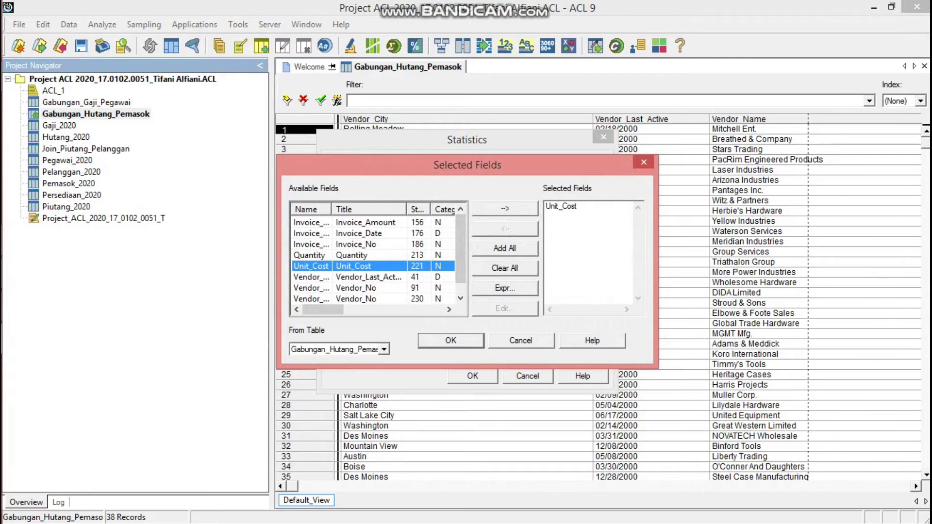
key("Return")
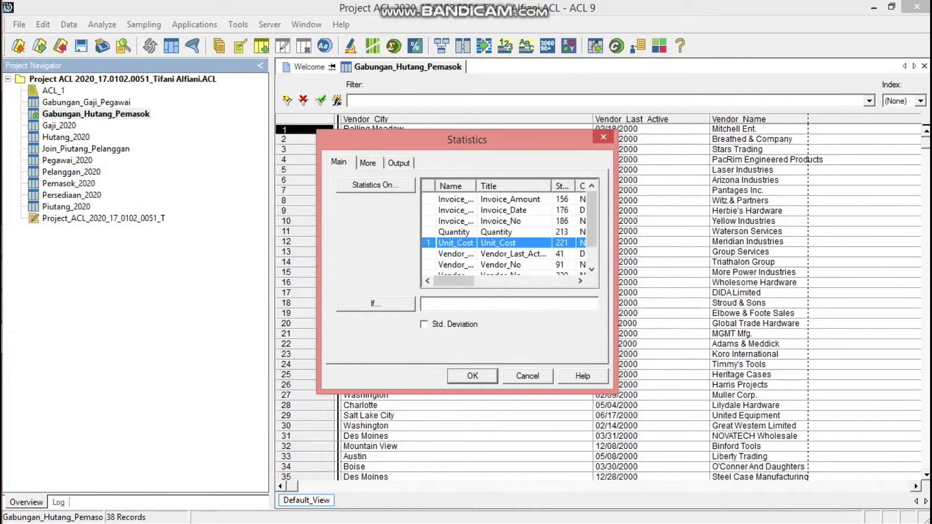
left_click(423, 325)
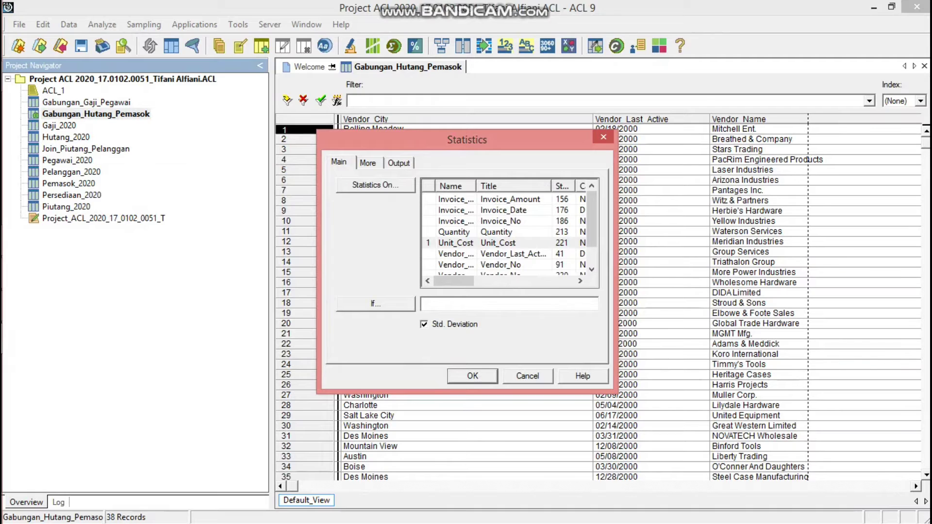
key("Return")
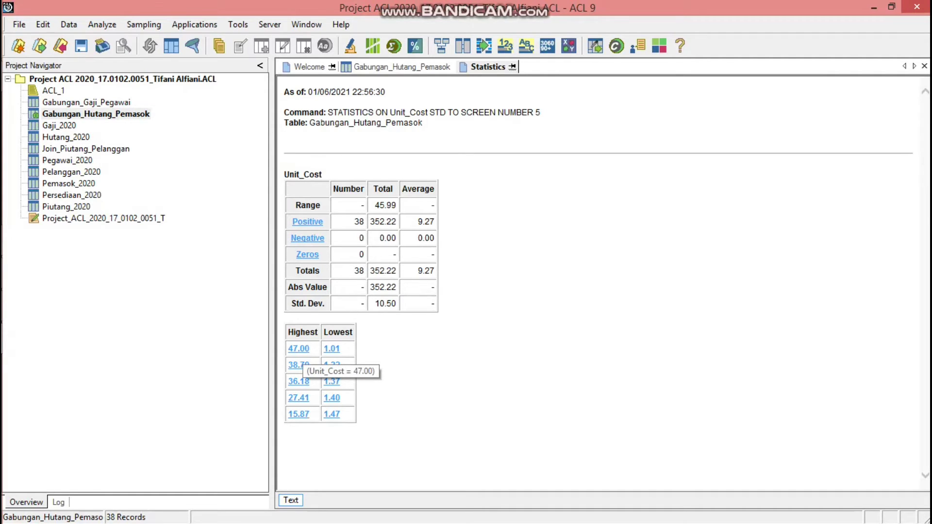
Open the record behind each of the five highest Unit_Cost values in the statistics results to look up its vendor's name.
left_click(299, 348)
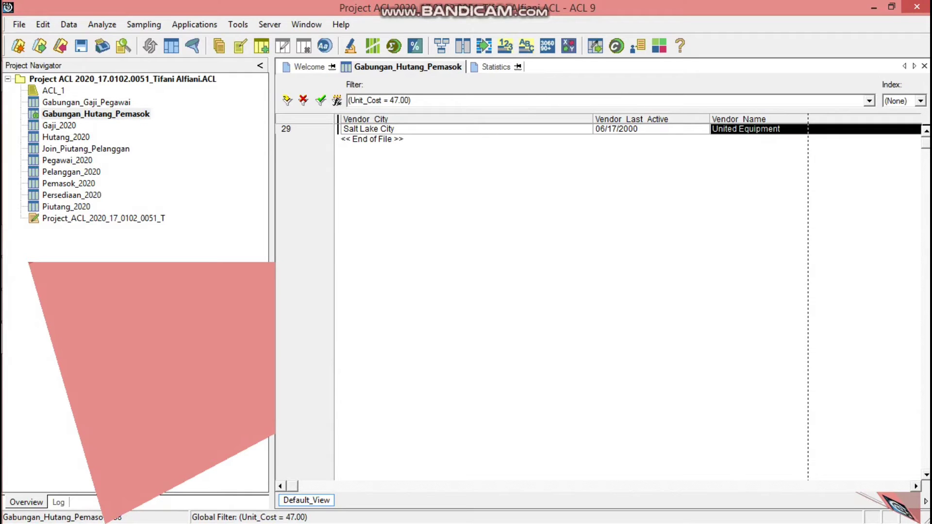
left_click(626, 233)
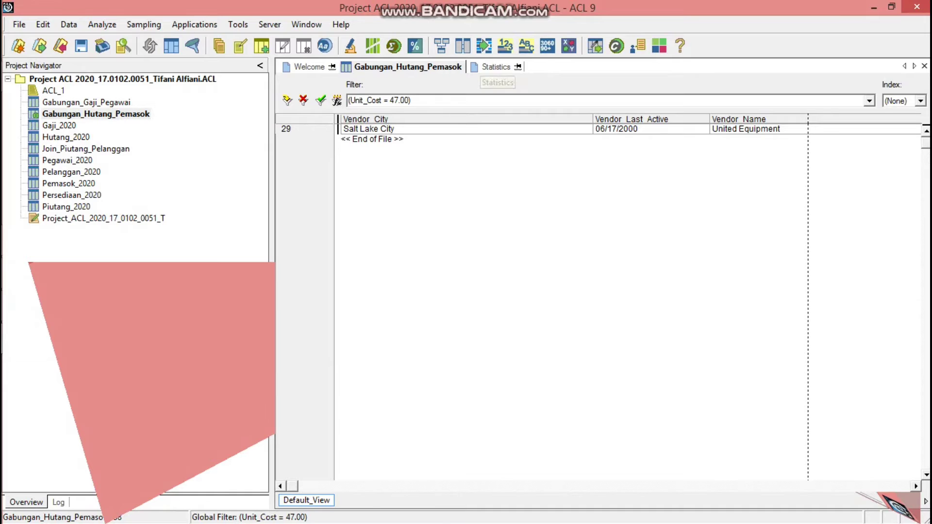
left_click(495, 66)
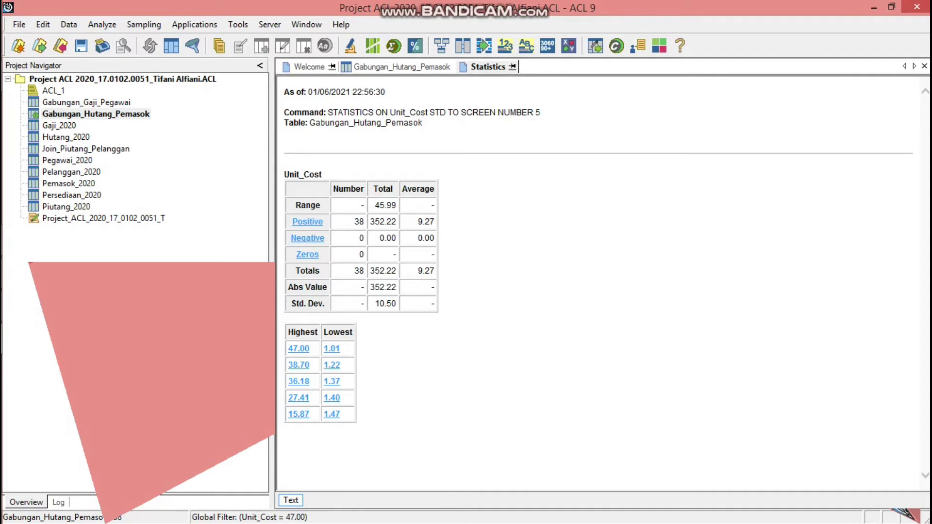
left_click(298, 365)
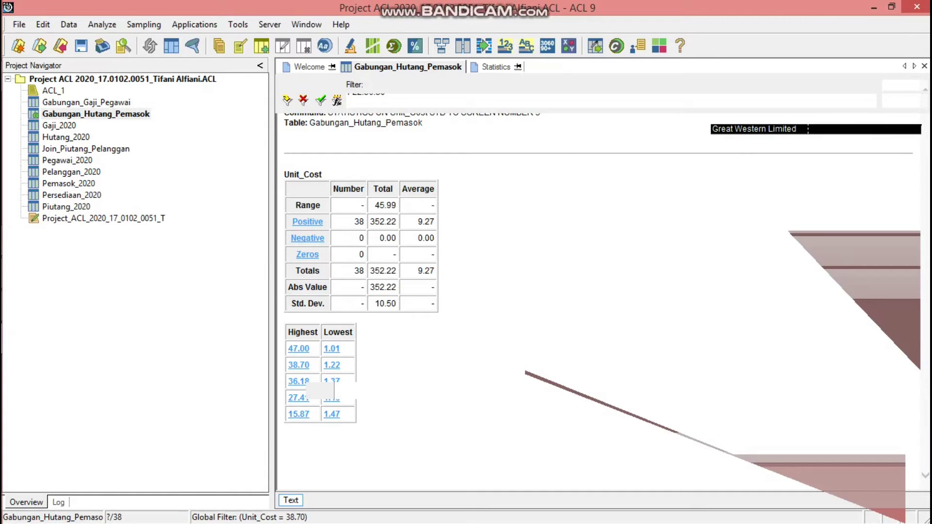
left_click(495, 67)
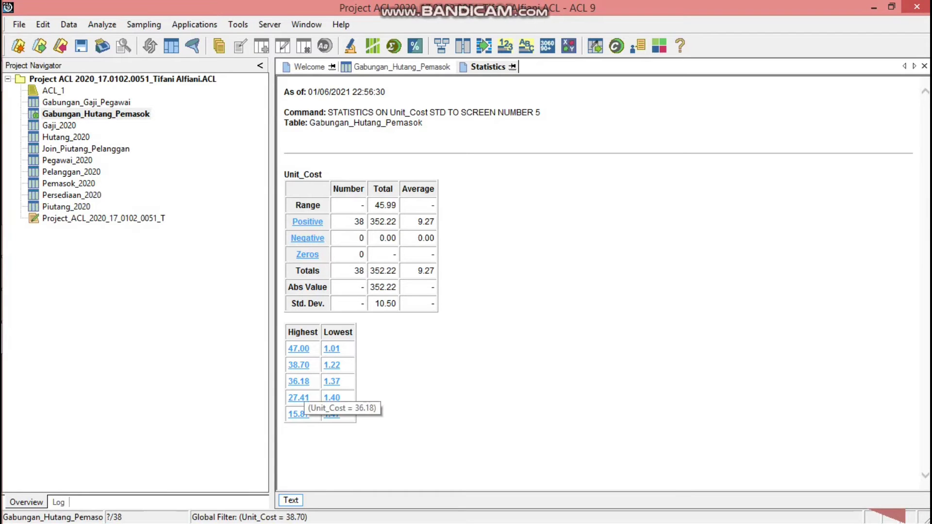
left_click(298, 382)
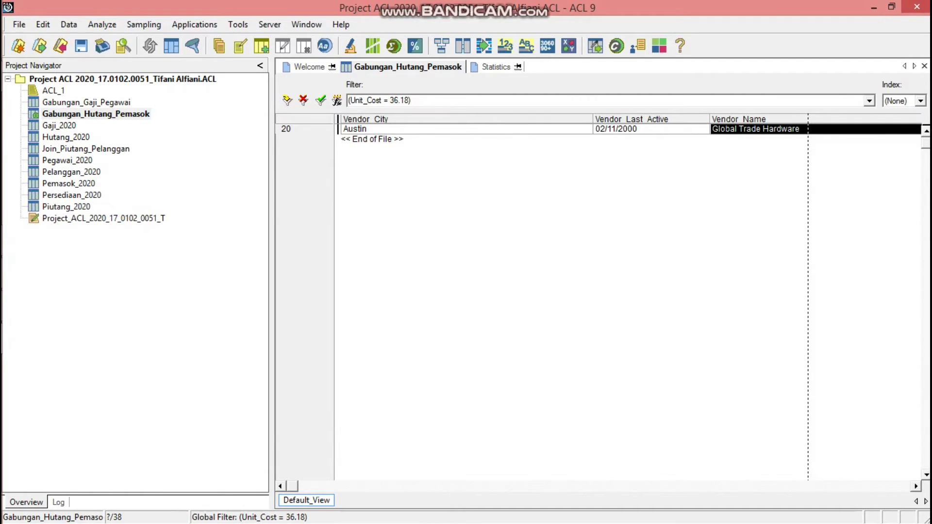
left_click(496, 67)
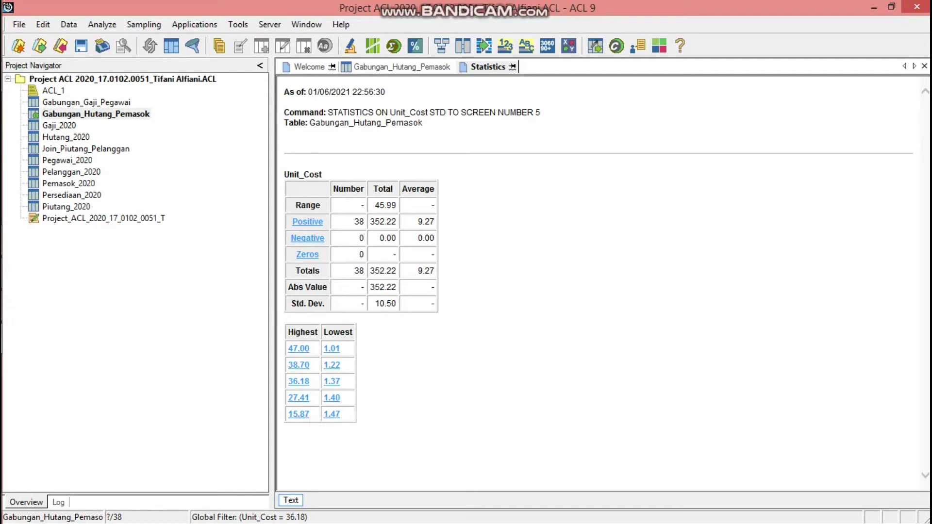
left_click(299, 398)
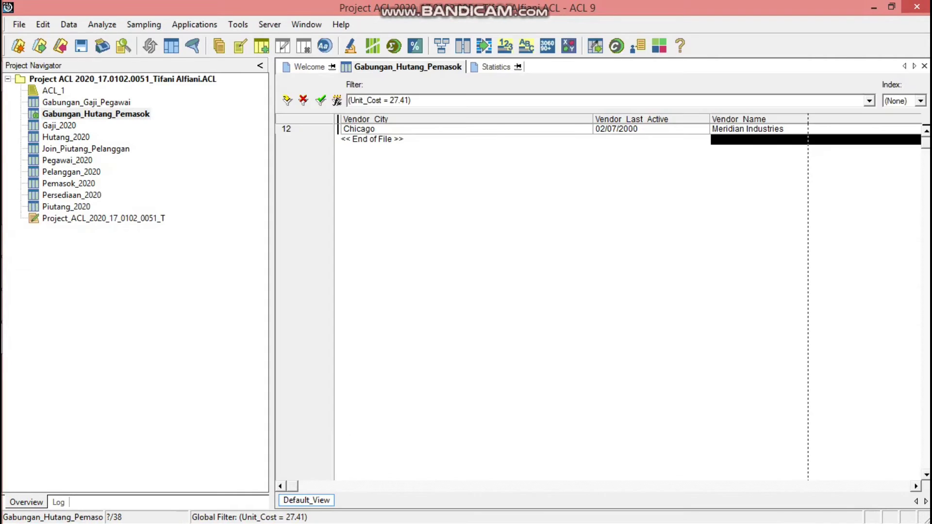
left_click(747, 129)
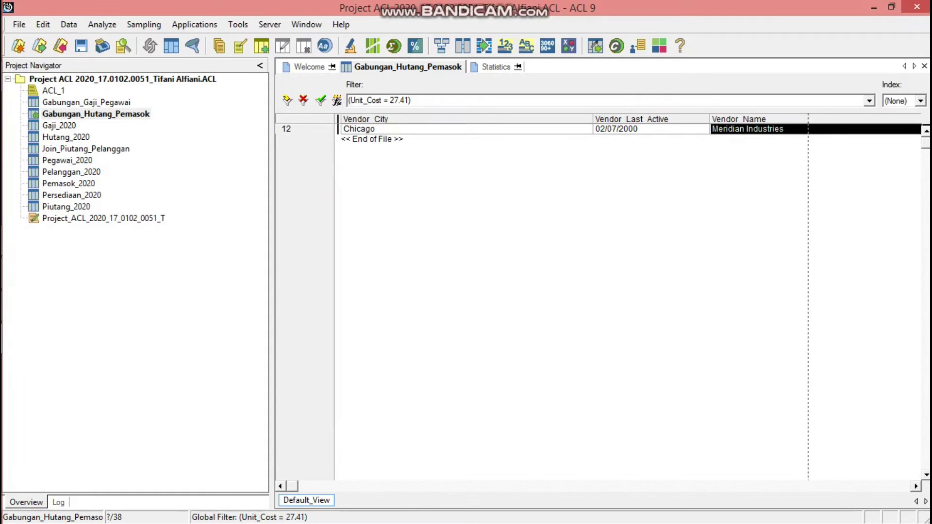
left_click(496, 67)
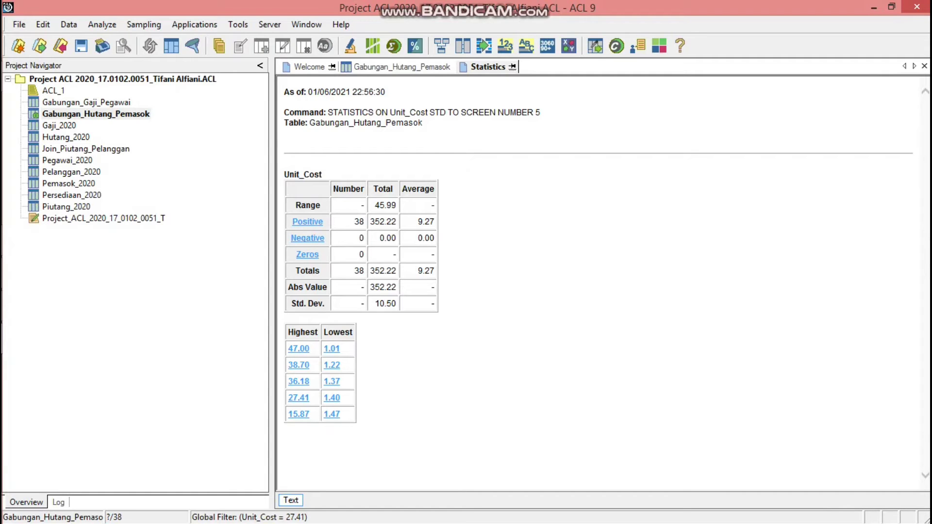
left_click(298, 414)
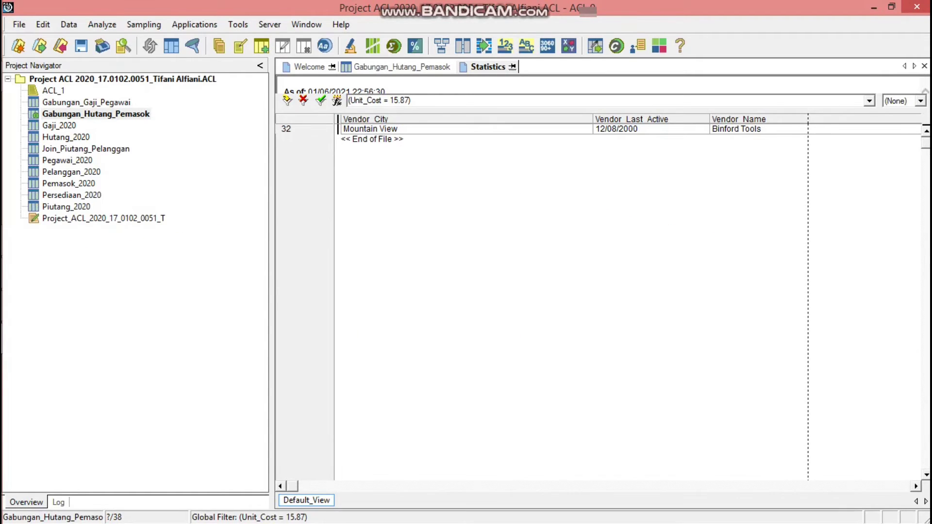
left_click(736, 129)
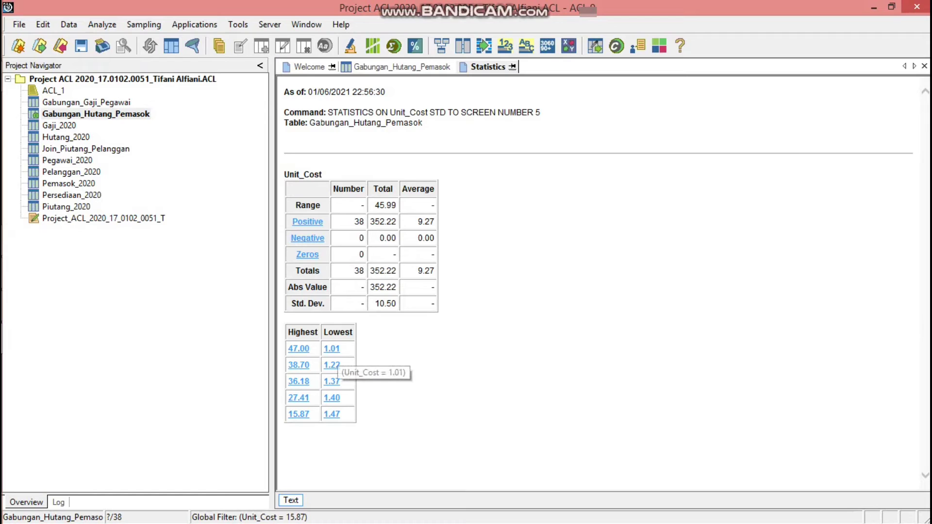
Look up the vendor's name for each of the five lowest Unit_Cost values, and close the table and the statistics results.
left_click(331, 348)
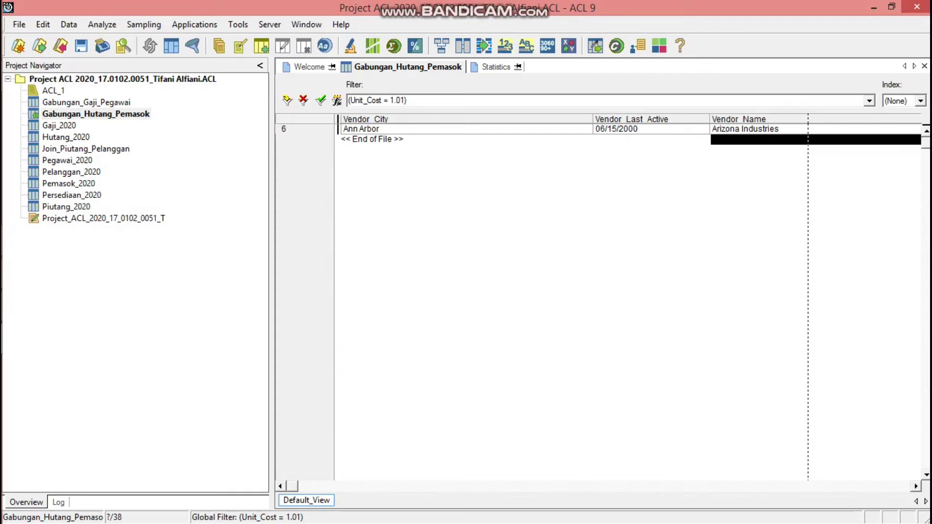
left_click(496, 67)
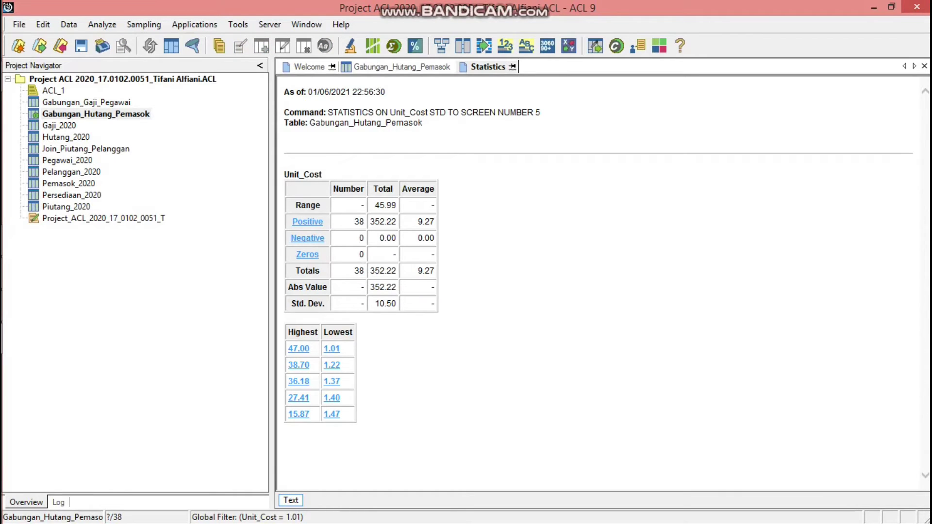
left_click(331, 365)
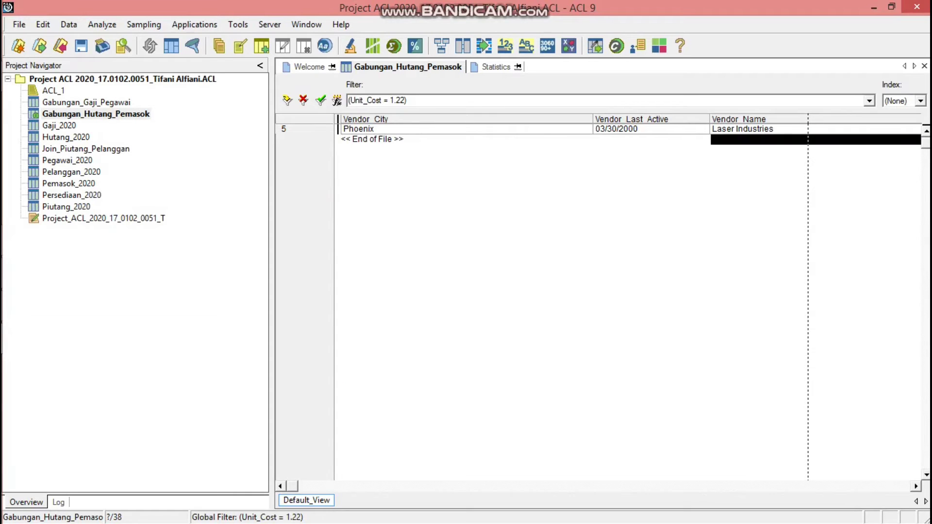
left_click(743, 129)
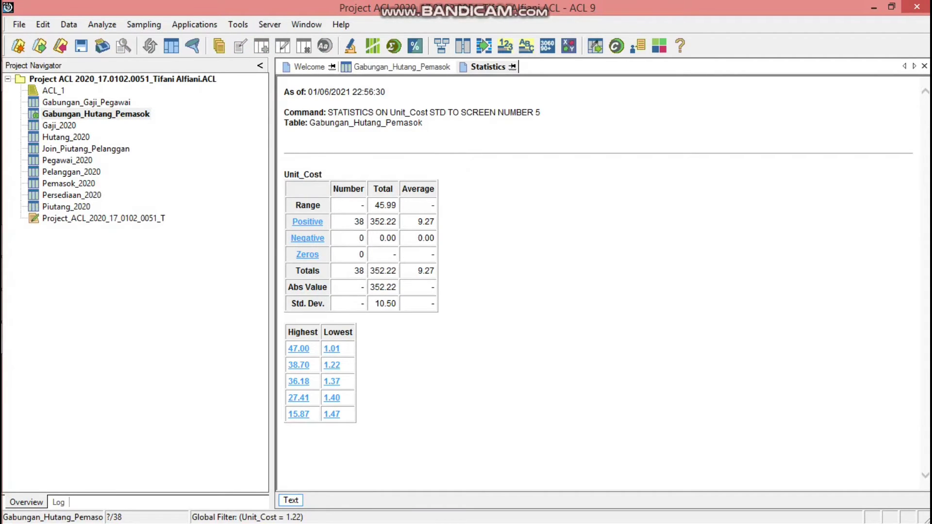
left_click(332, 382)
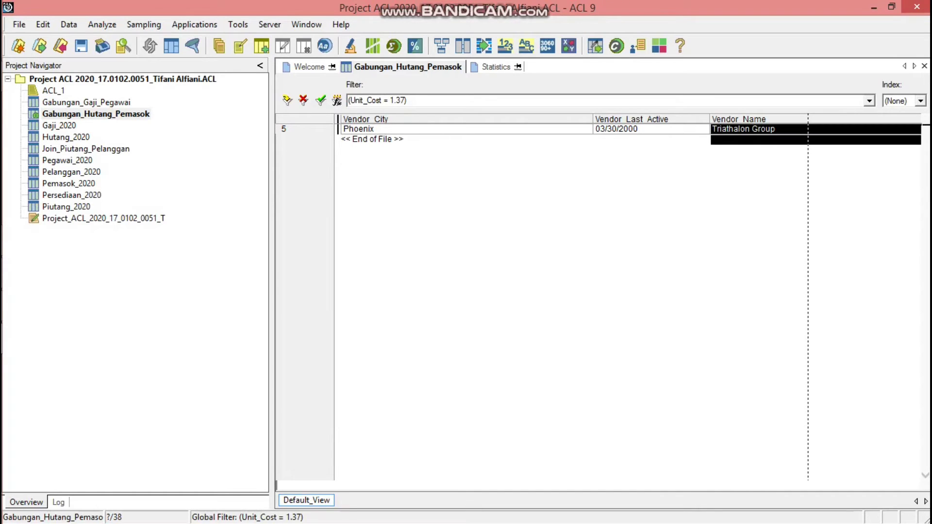
left_click(496, 67)
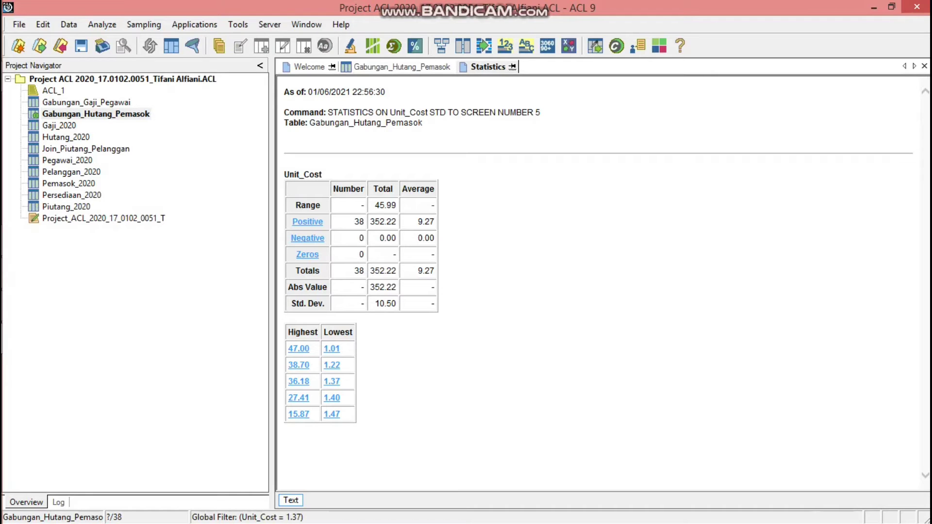
left_click(332, 397)
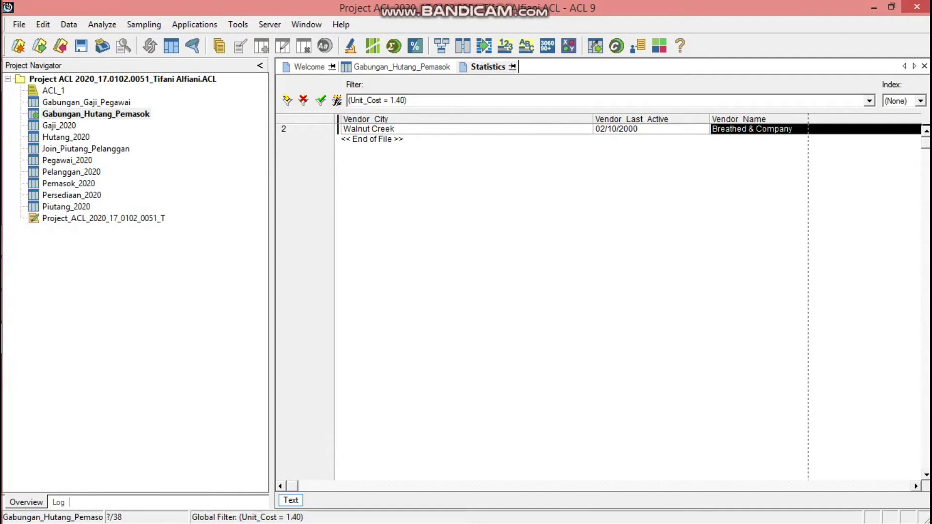
left_click(332, 436)
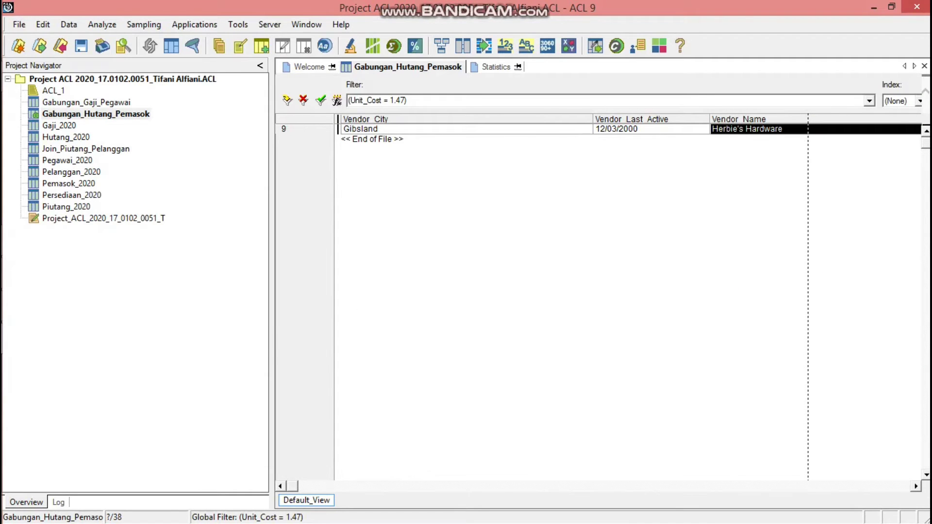
left_click(924, 66)
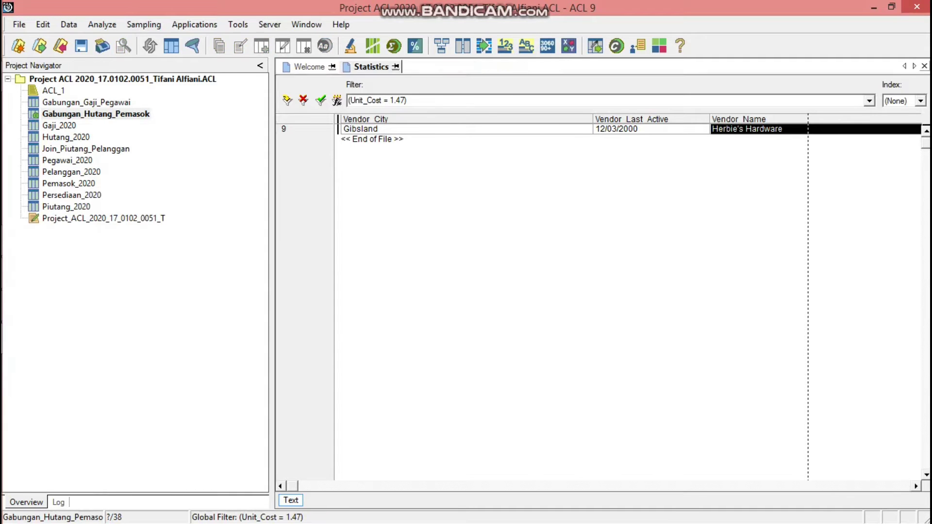
left_click(924, 66)
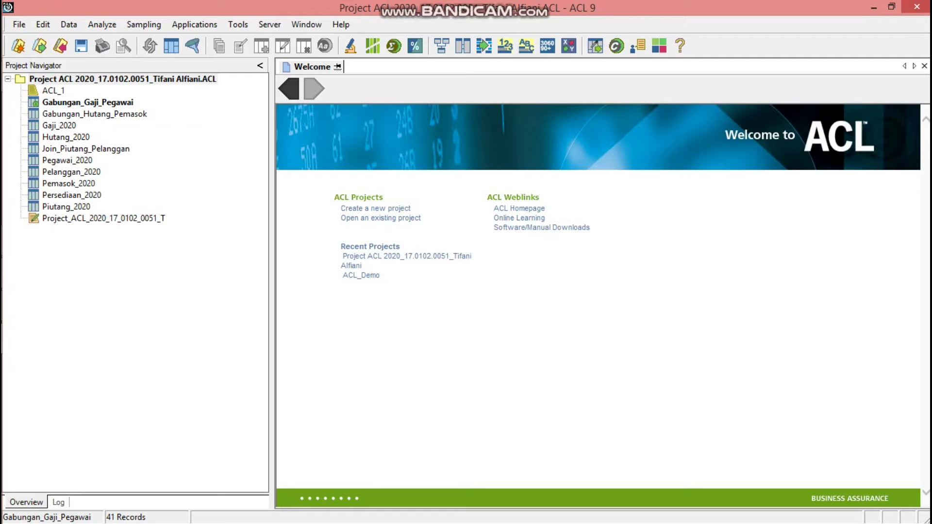
Classify the Persediaan_2020 table on Location, subtotalling all available numeric fields from MinQty through Value.
double_click(72, 195)
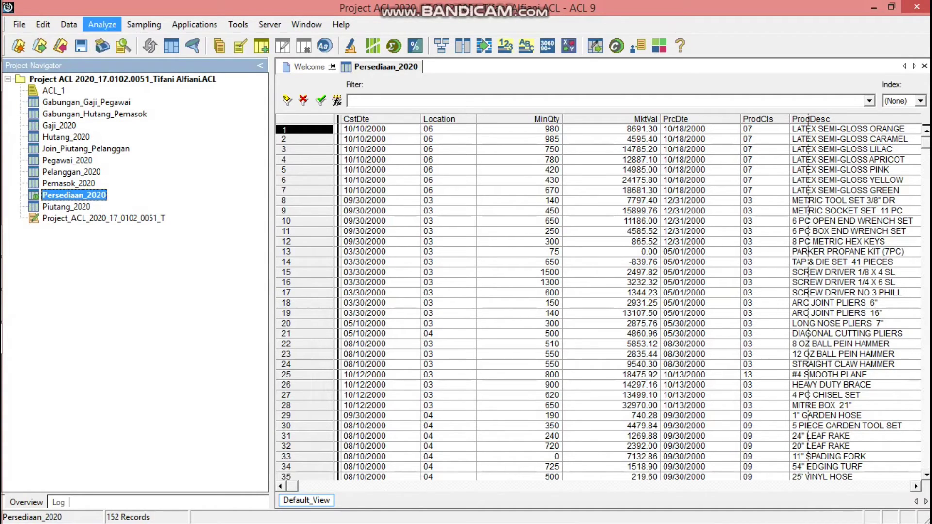
left_click(102, 25)
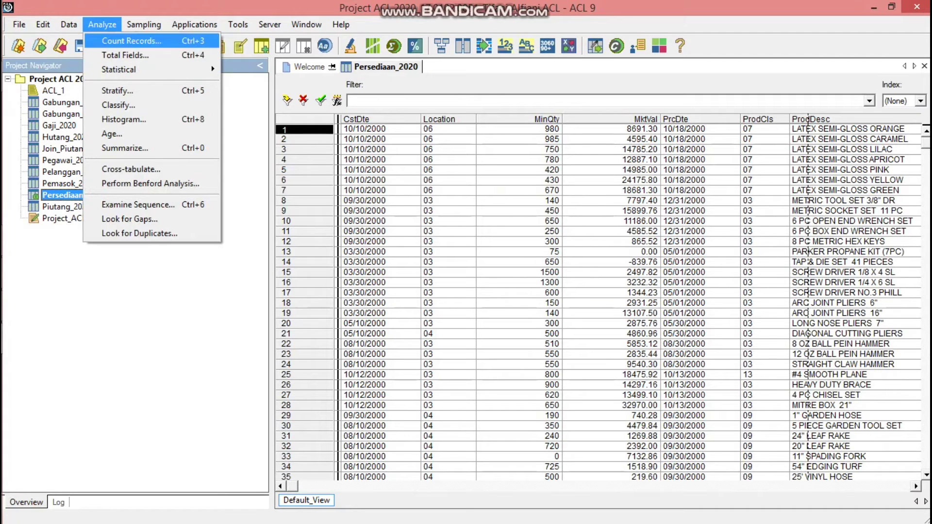
left_click(118, 105)
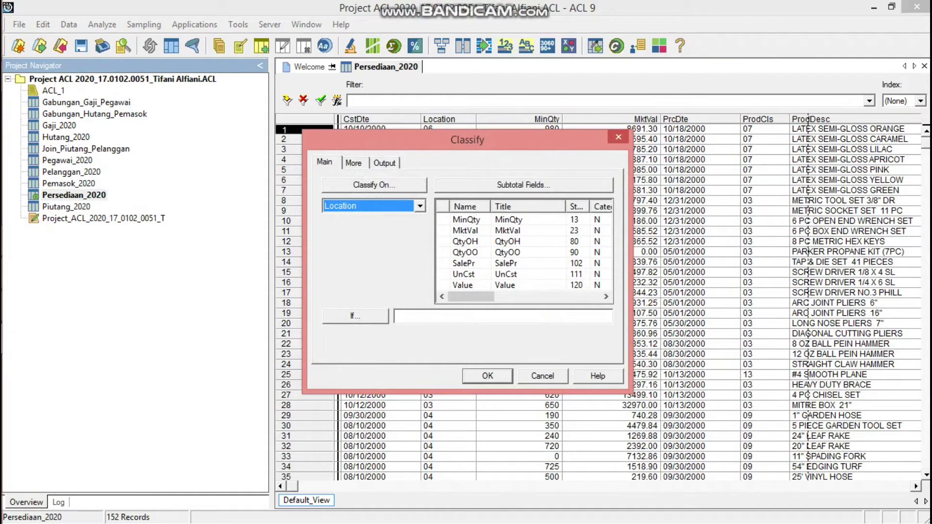
left_click(374, 185)
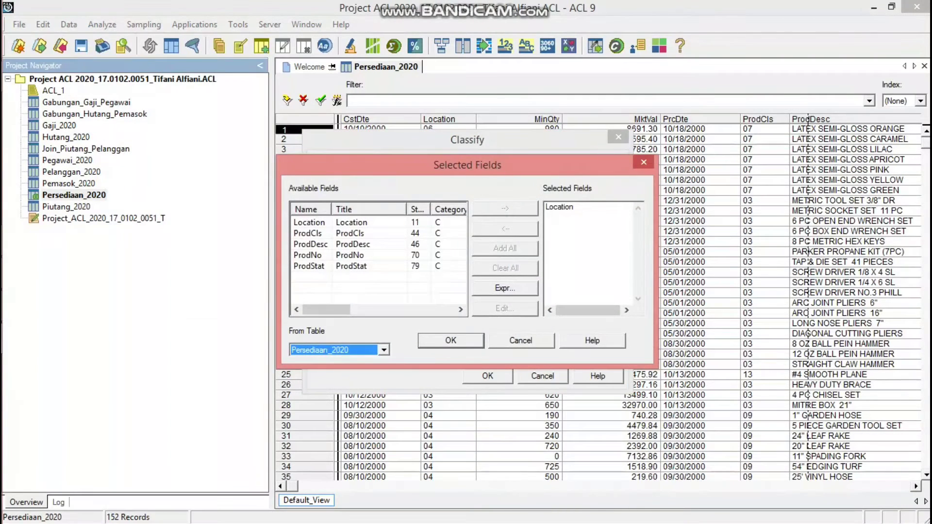
left_click(309, 222)
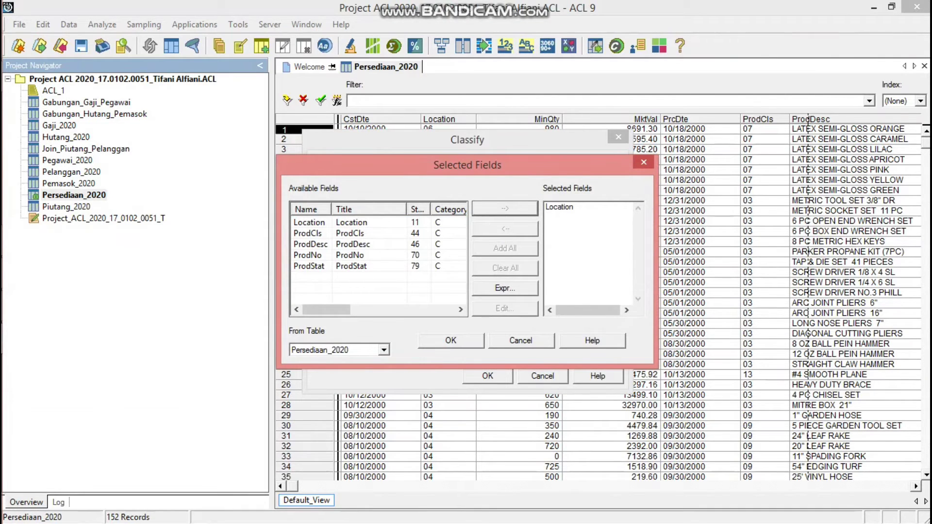
key("Return")
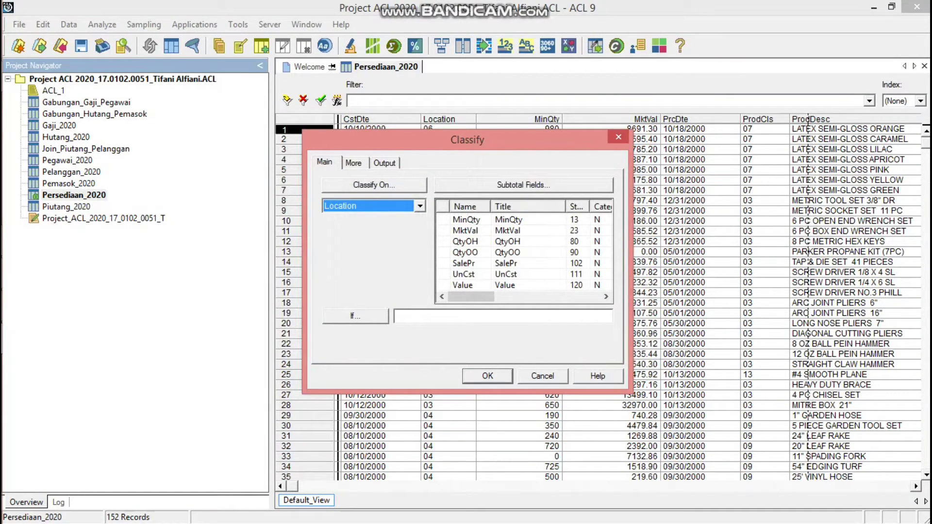
left_click(523, 184)
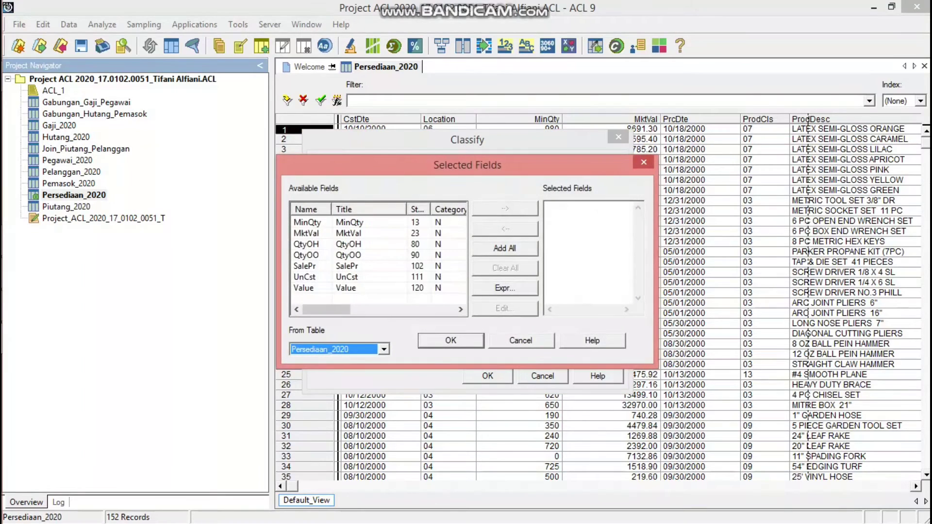
left_click(505, 248)
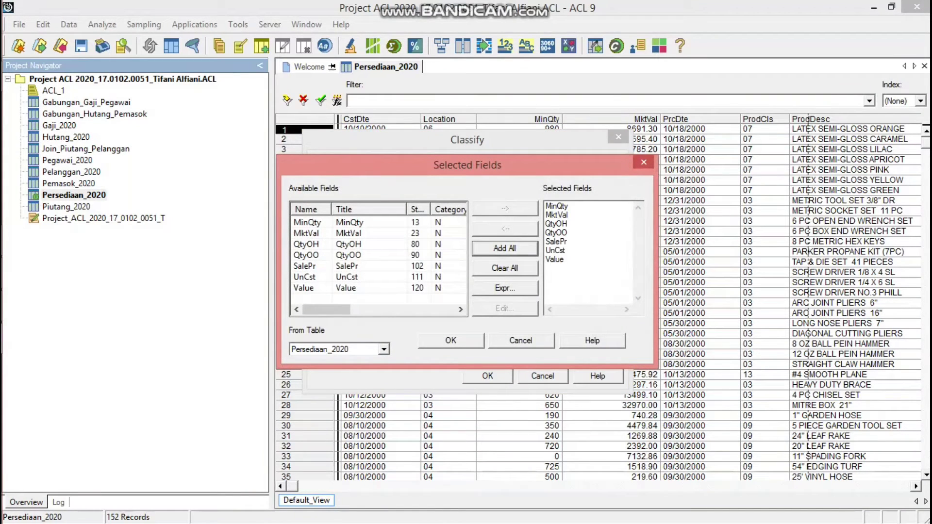
left_click(450, 340)
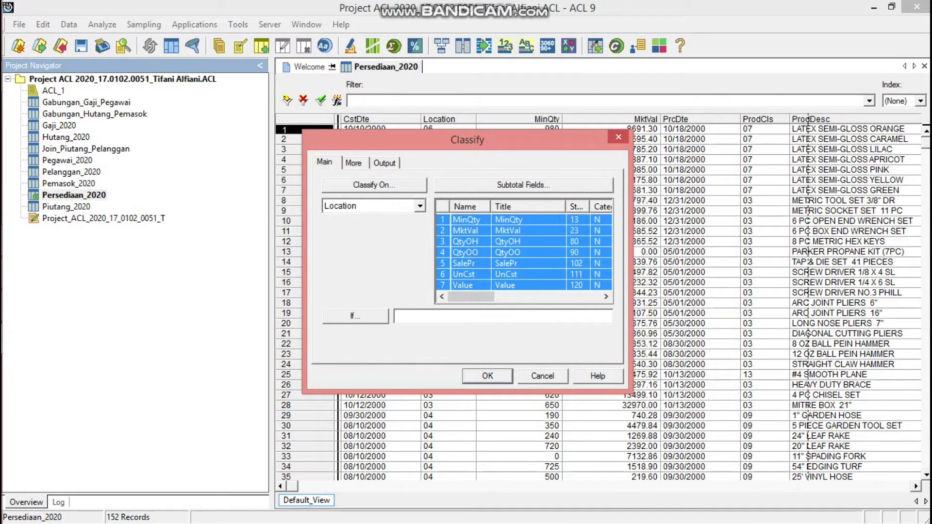
key("Return")
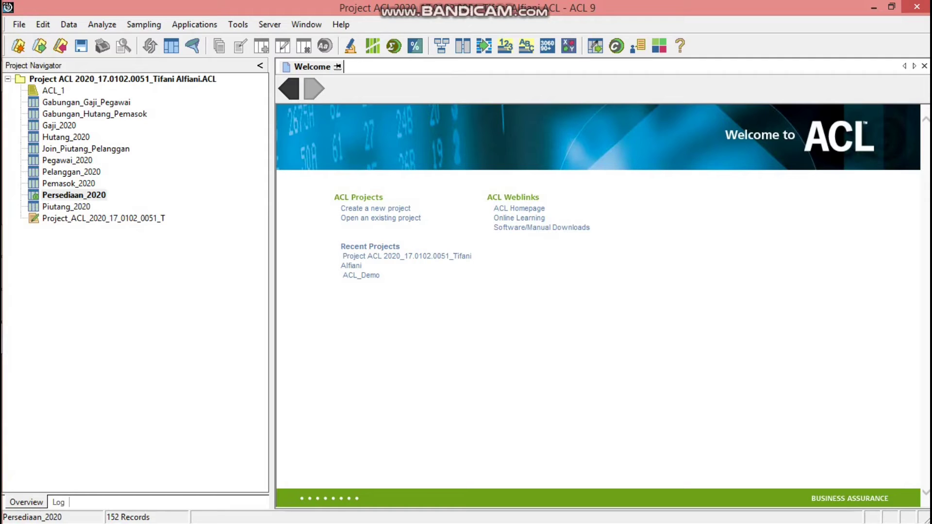
Run a Profile of the Invoice_Amount field in the Hutang_2020 table.
double_click(67, 137)
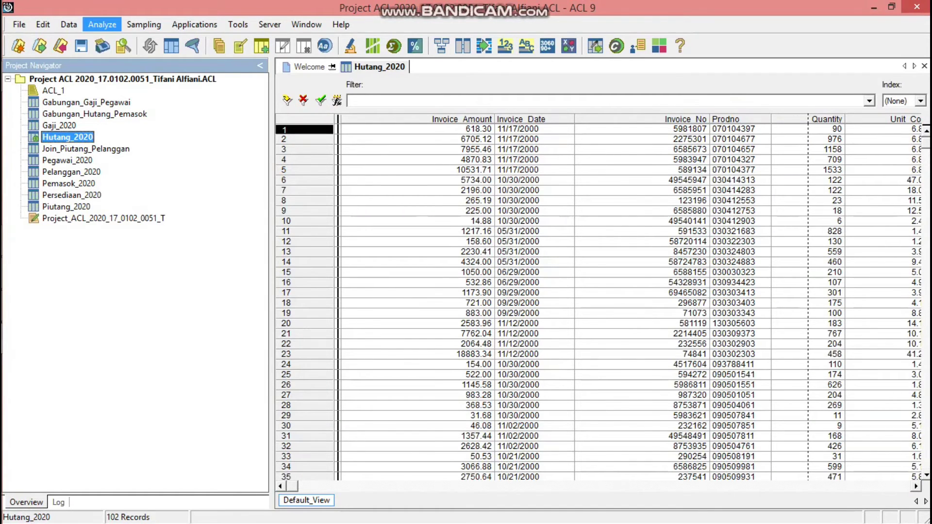
left_click(102, 24)
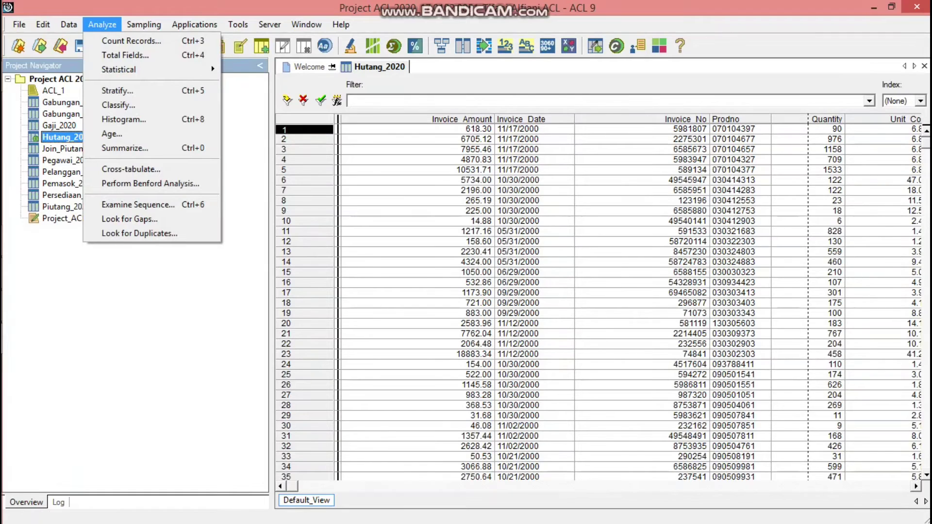
mouse_move(119, 69)
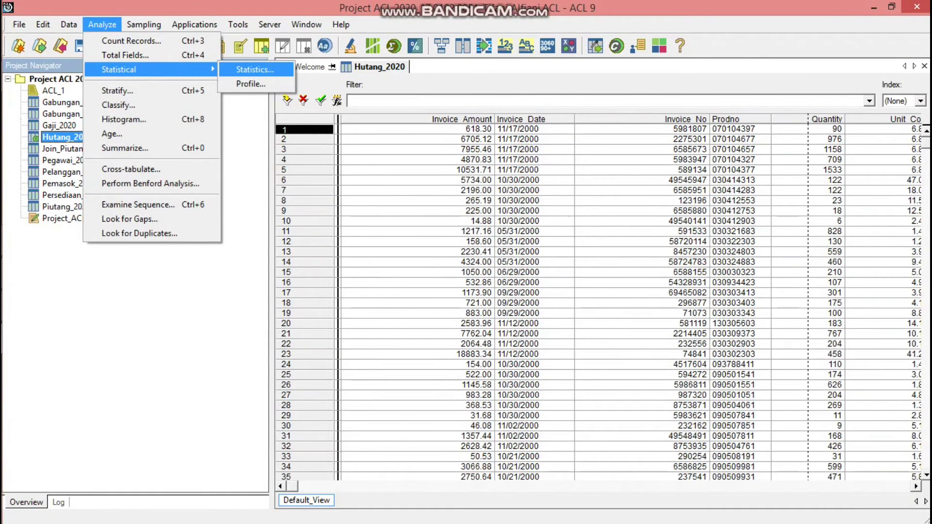
left_click(250, 84)
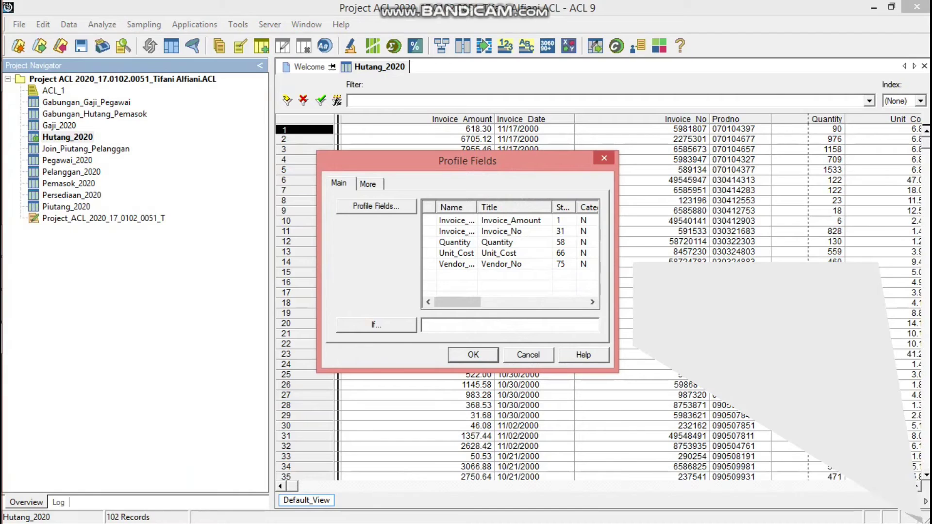
left_click(511, 220)
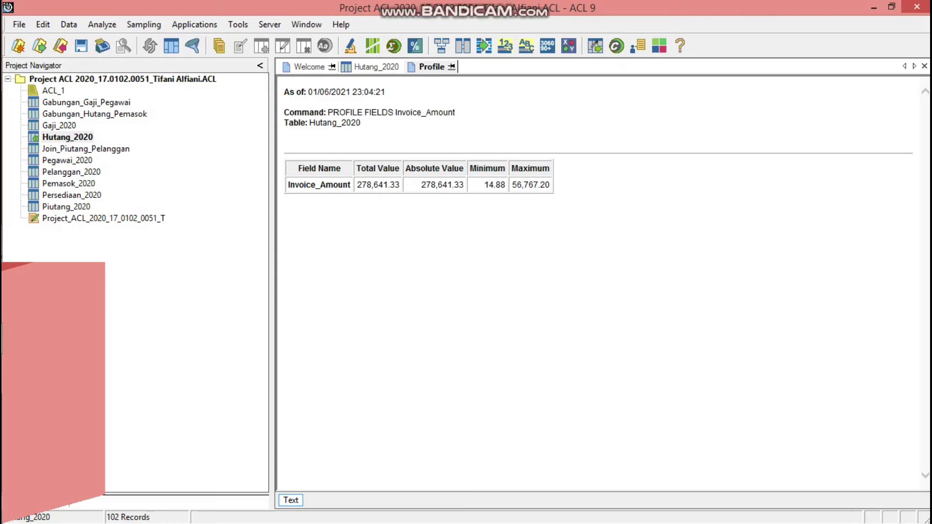
Stratify Hutang_2020 on Invoice_Amount into 5 intervals, keeping the profiled minimum and maximum.
key("alt+a")
left_click(102, 25)
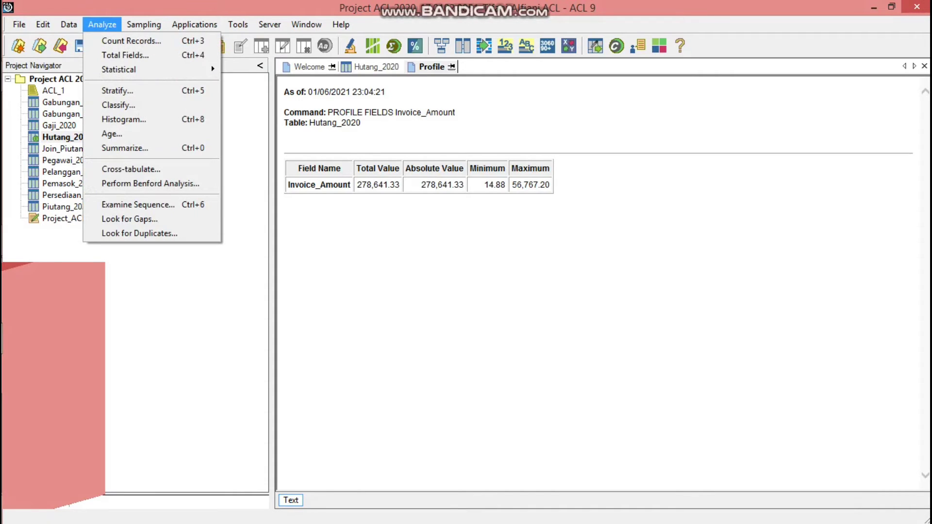
left_click(117, 90)
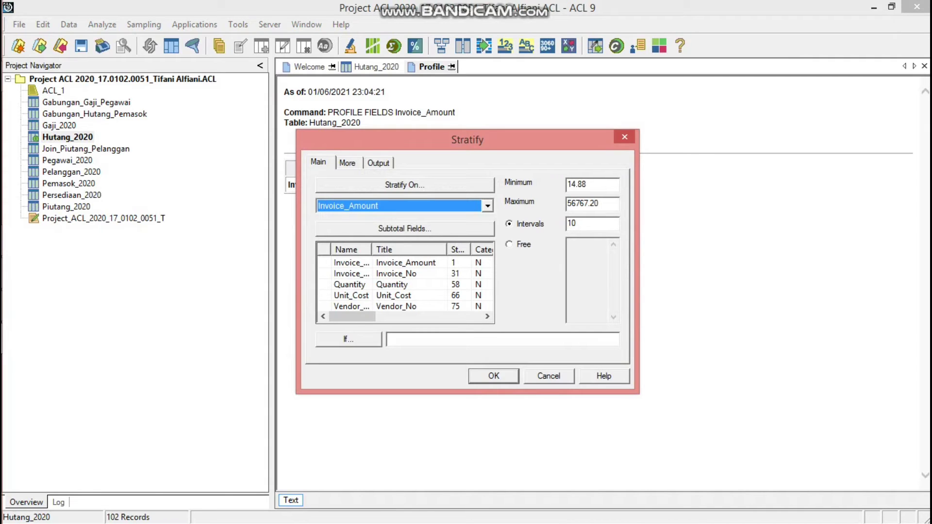
left_click(575, 224)
key("BackSpace")
key("BackSpace")
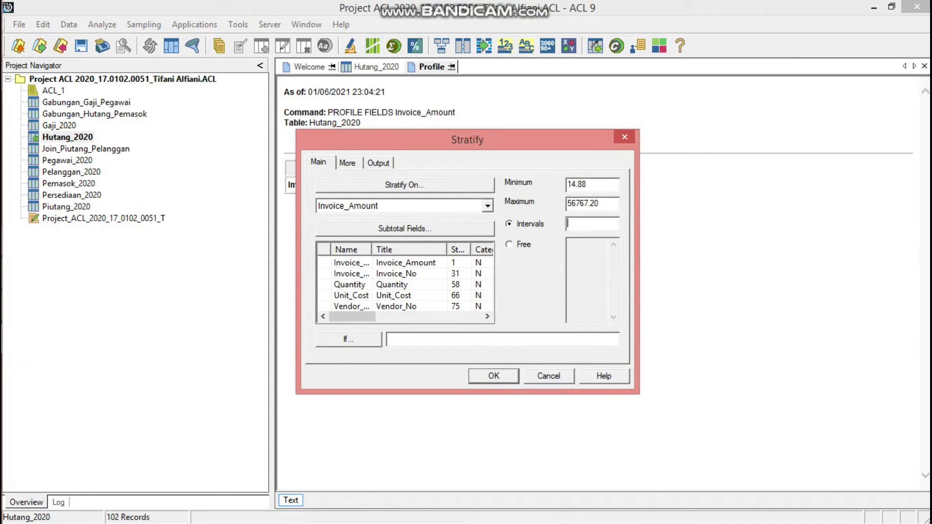
type("5")
key("Return")
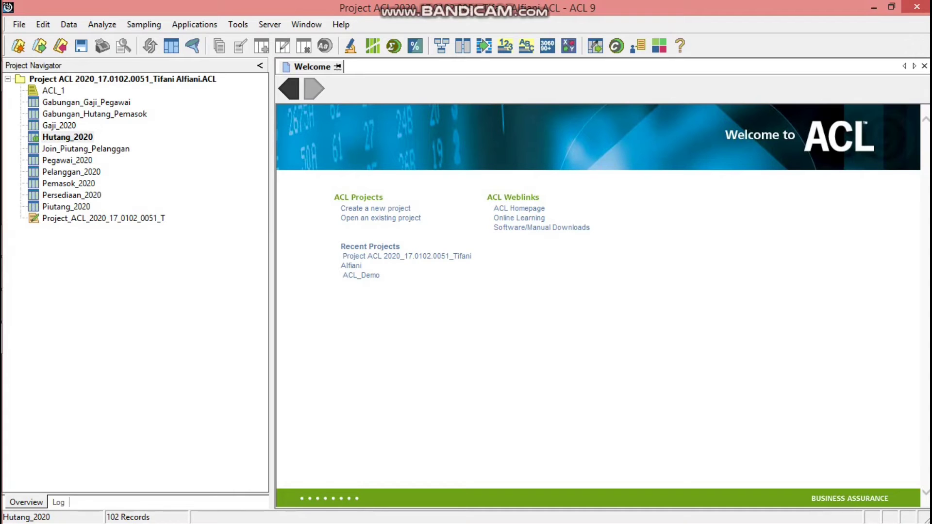
Run a Statistics analysis on the Gross_Pay field of Gabungan_Gaji_Pegawai with the standard deviation included.
double_click(87, 102)
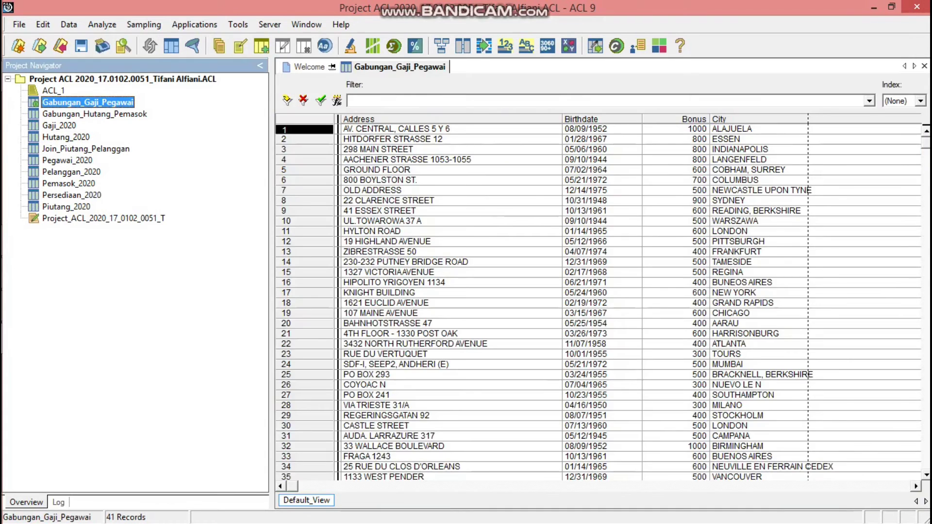
left_click(102, 24)
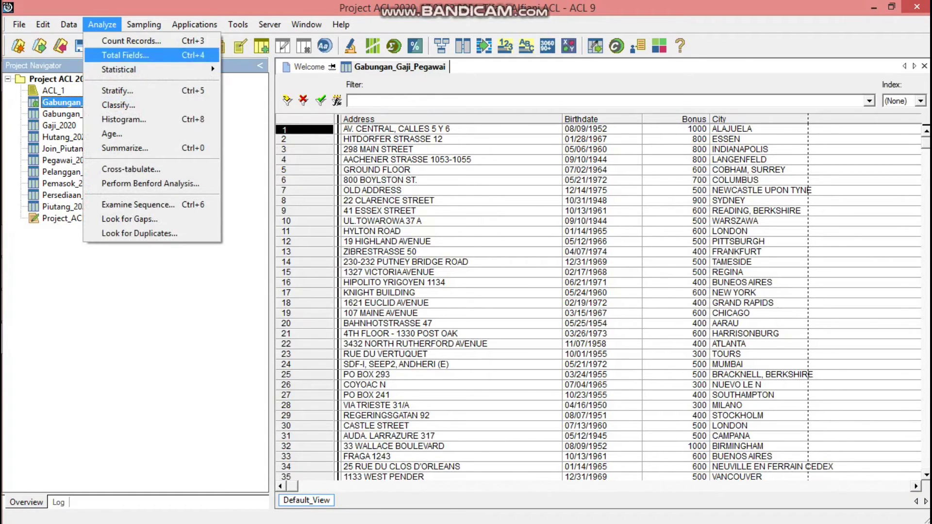
mouse_move(119, 69)
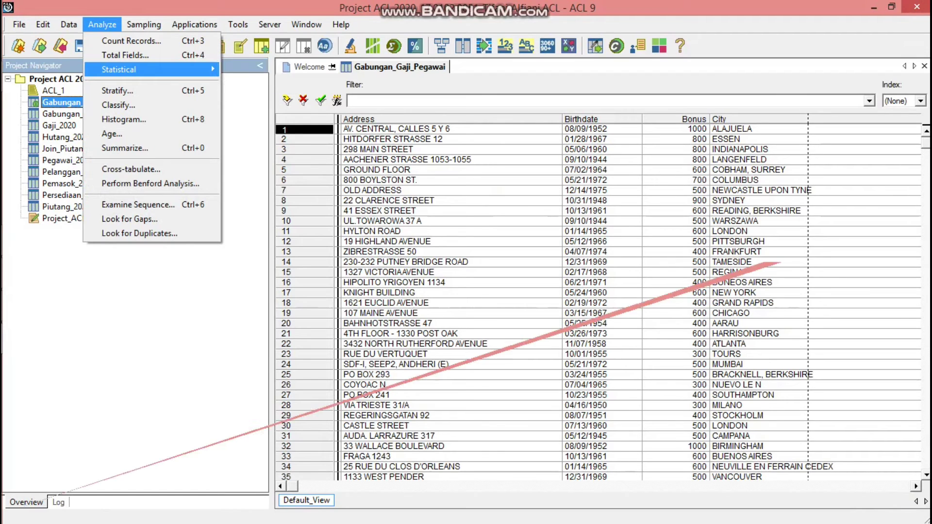
left_click(255, 70)
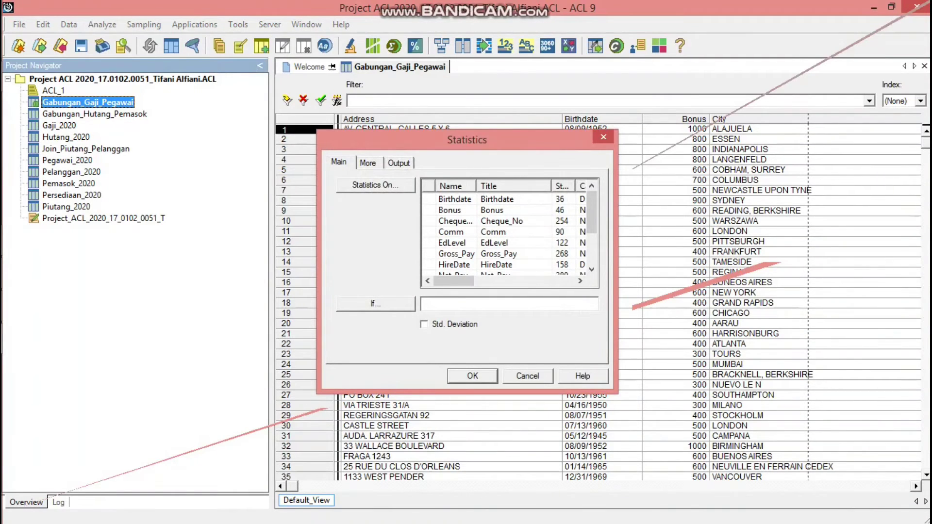
left_click(456, 254)
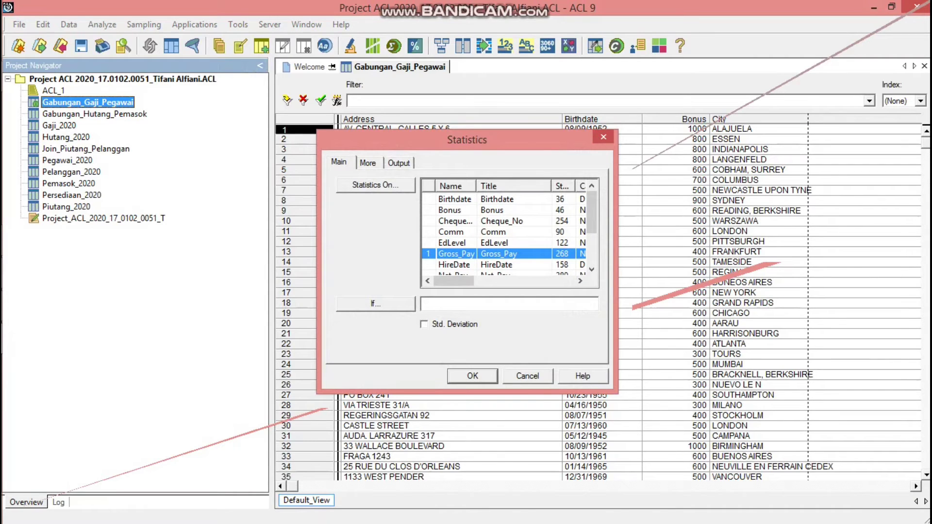
left_click(424, 324)
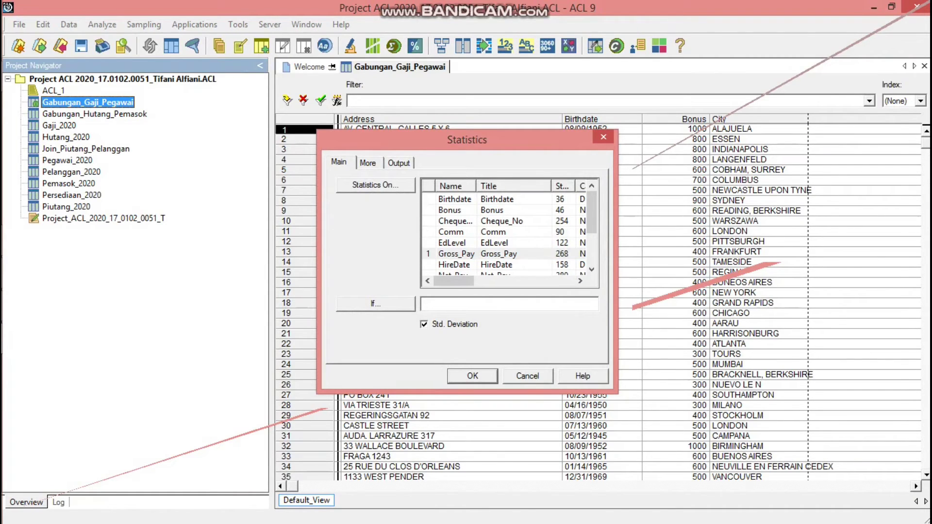
key("Return")
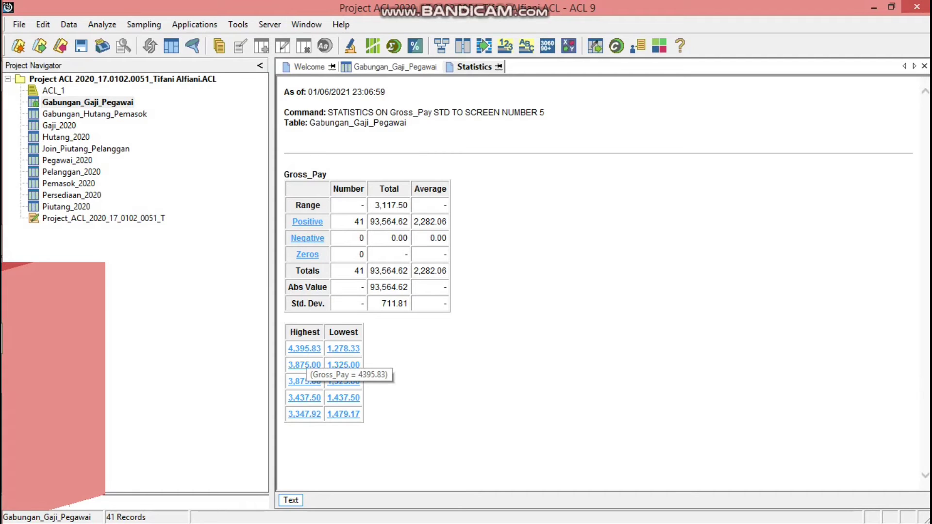
Open the records behind the highest and second-highest Gross_Pay values in the statistics results to look up the employees' first names.
left_click(304, 348)
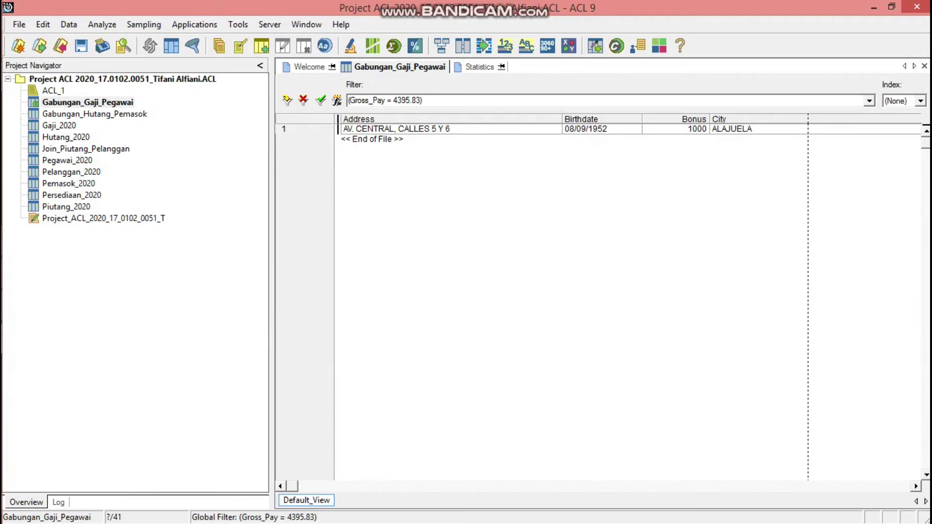
left_click(633, 486)
left_click(634, 486)
left_click(634, 486)
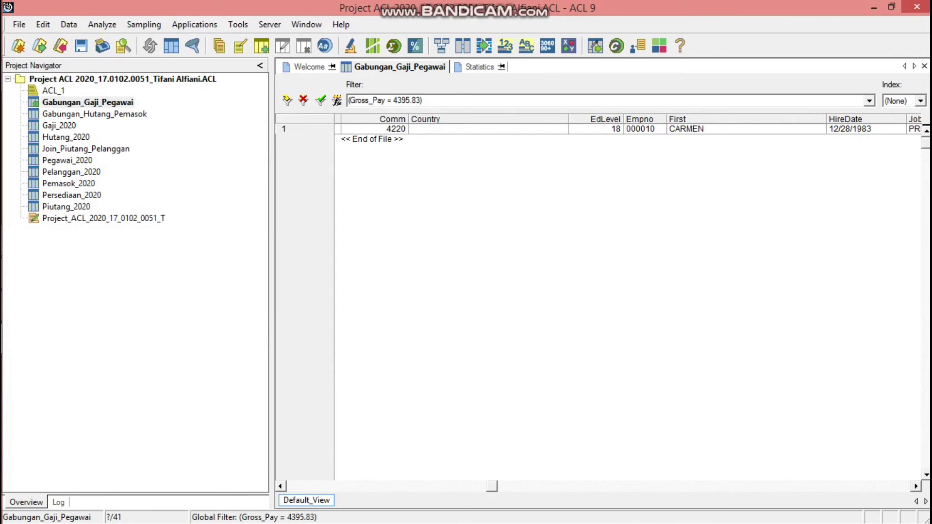
left_click(697, 129)
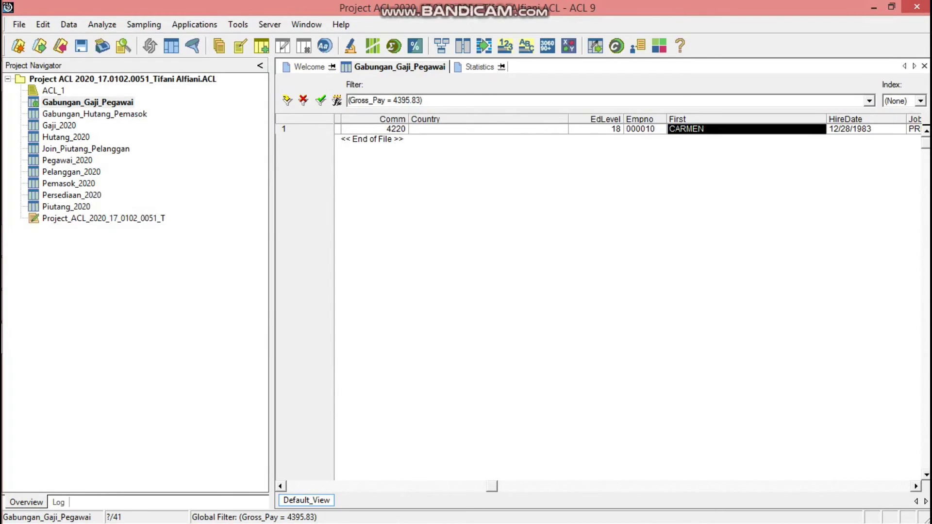
left_click(479, 67)
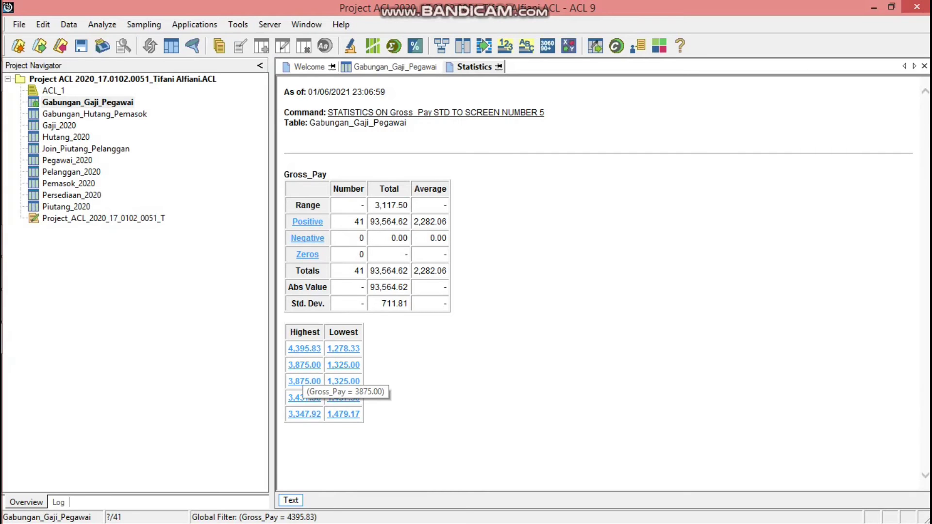
left_click(304, 381)
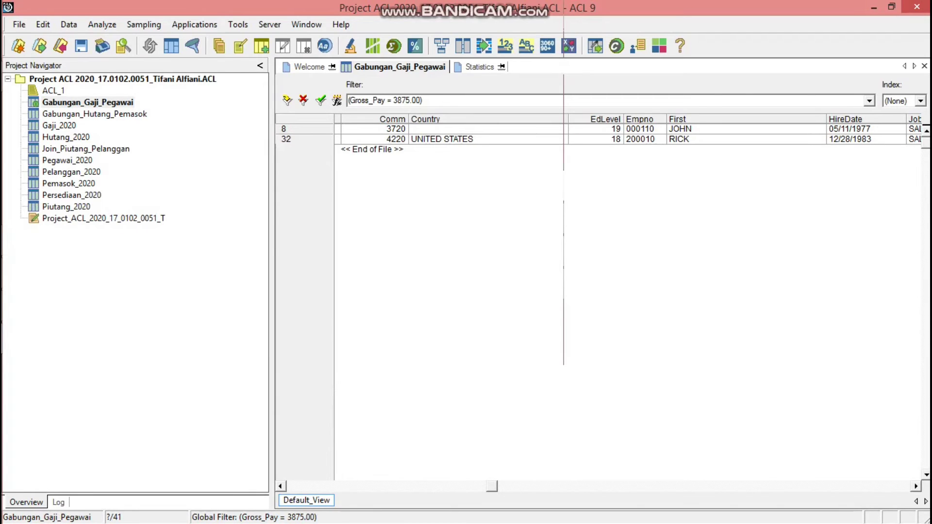
Open the record behind the lowest Gross_Pay value and look up the employee's first and last name.
left_click(479, 67)
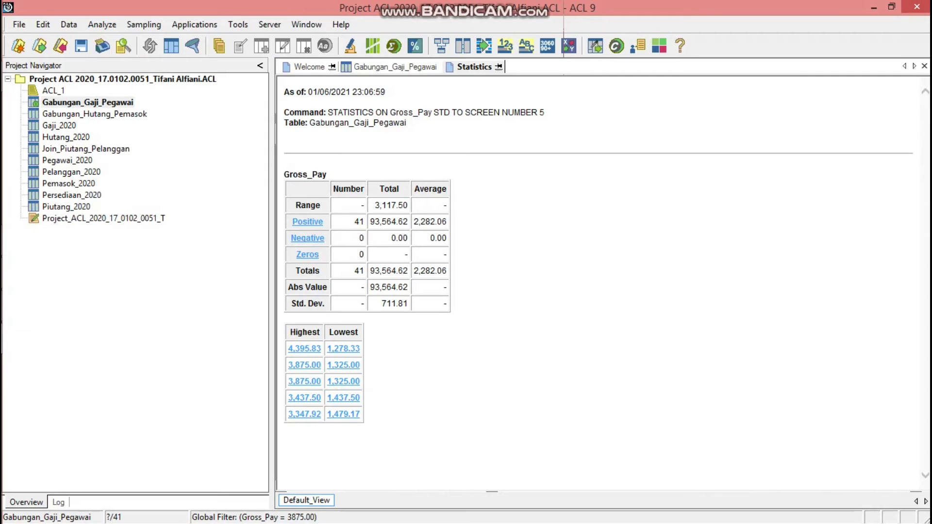
left_click(343, 348)
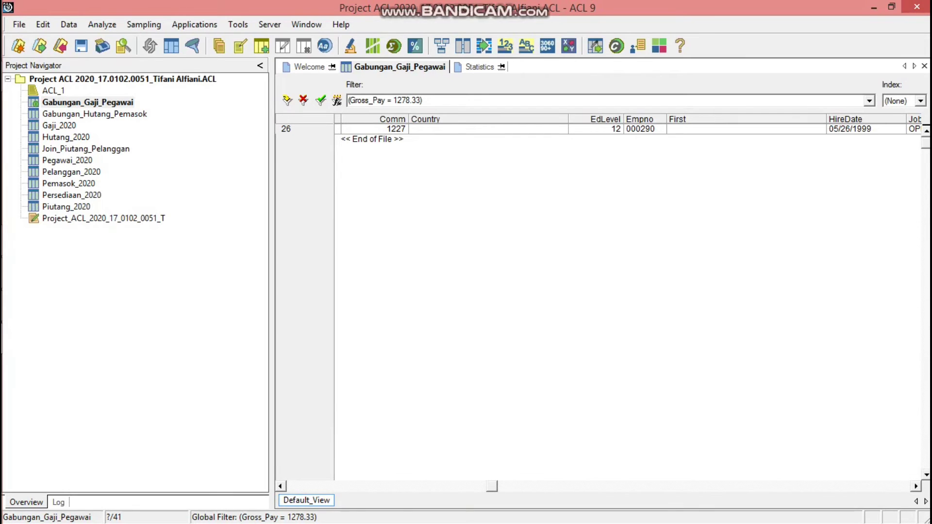
key("Right")
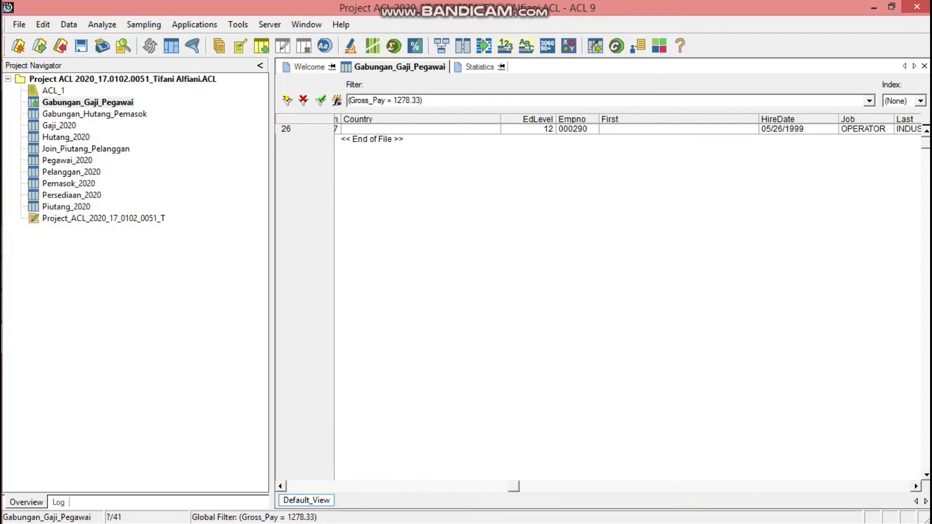
key("Right")
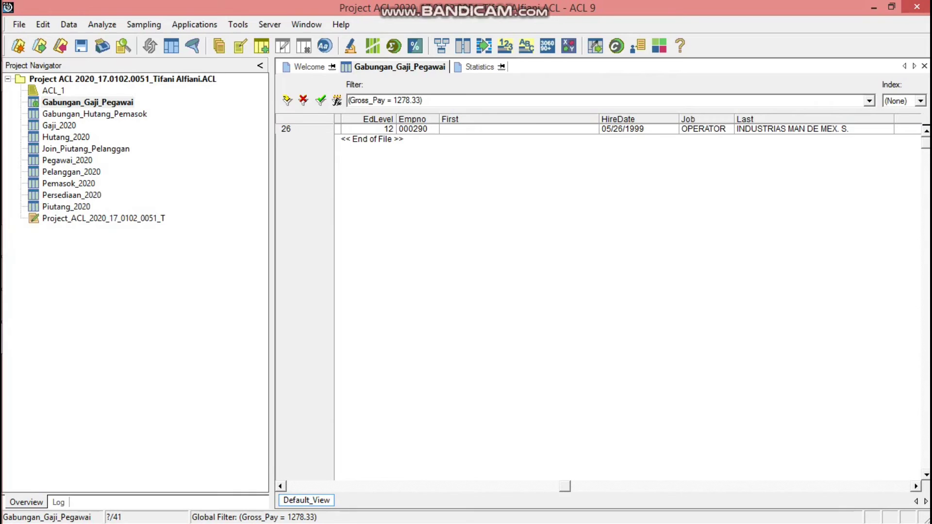
Open the records behind the second-lowest Gross_Pay value in the statistics results, and close the results.
left_click(479, 67)
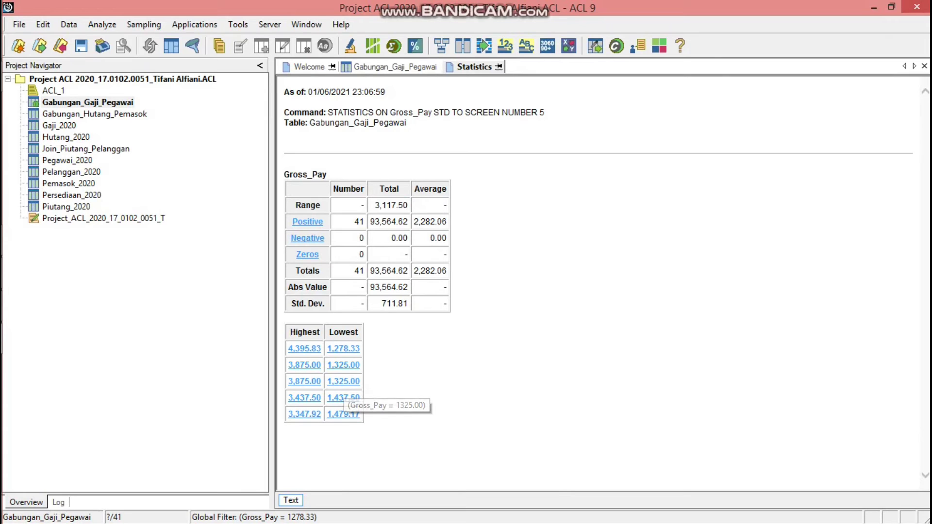
left_click(343, 382)
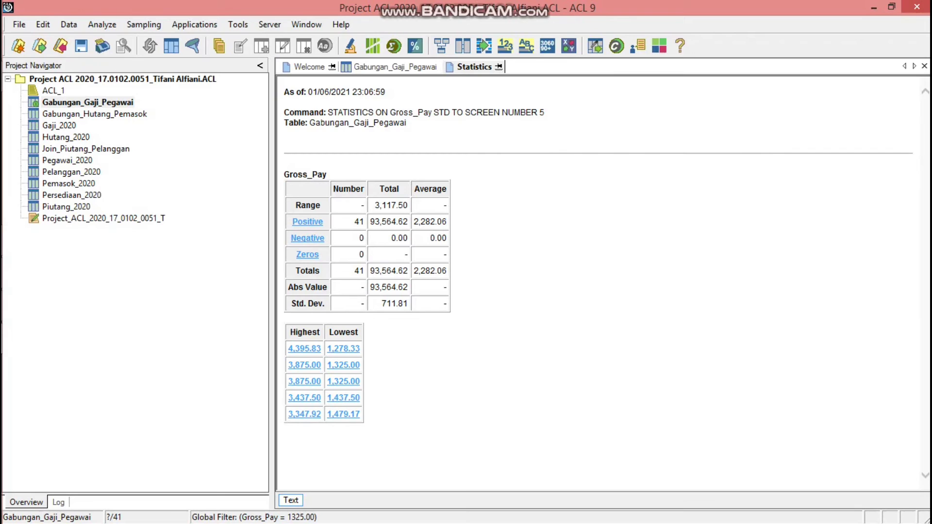
left_click(924, 65)
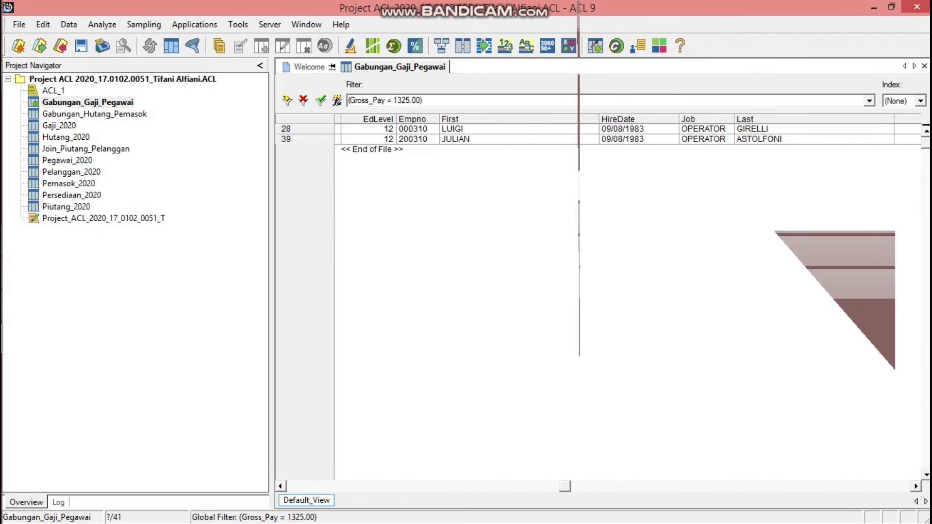
Reopen Gabungan_Gaji_Pegawai without a filter and run a Statistics analysis on its HireDate field with the standard deviation included.
double_click(95, 114)
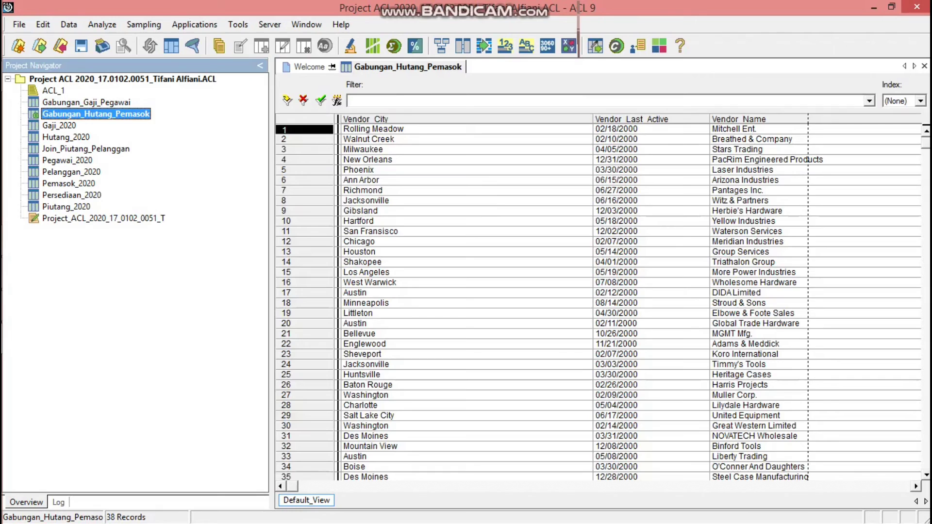
double_click(88, 102)
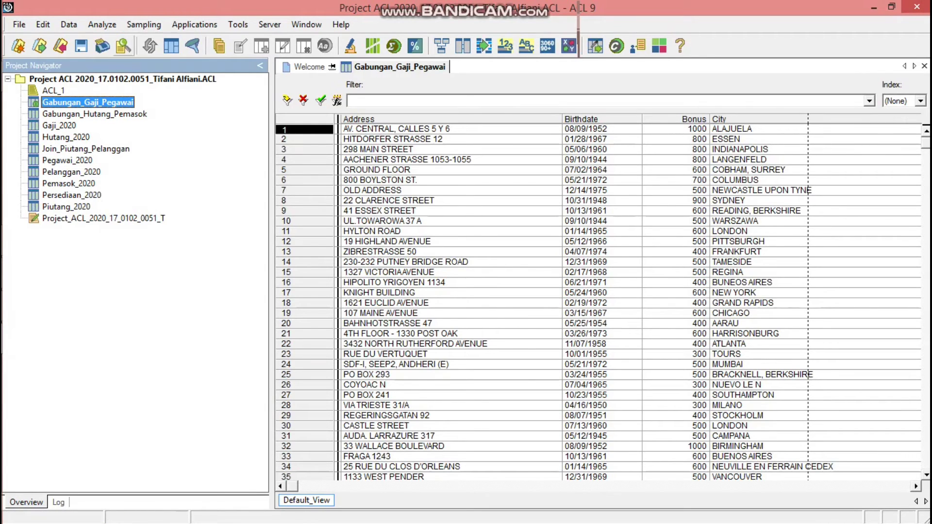
left_click(102, 24)
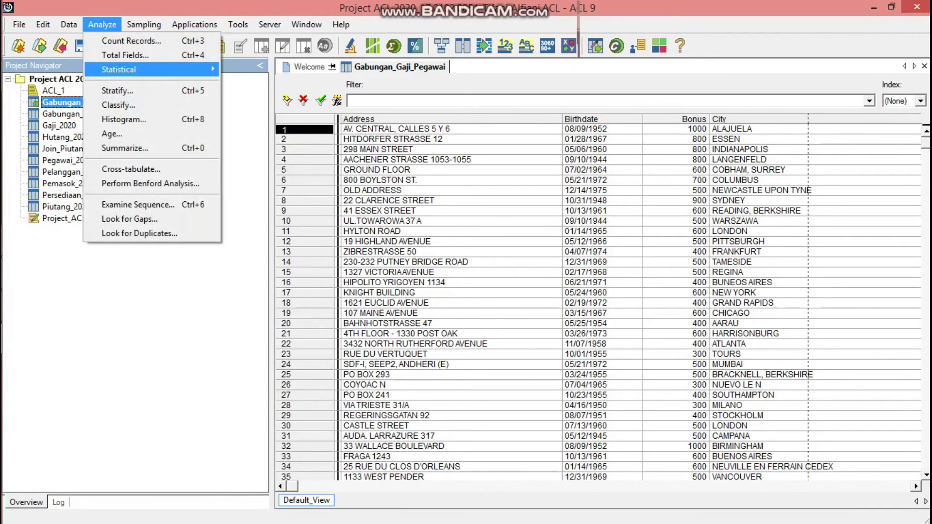
mouse_move(146, 69)
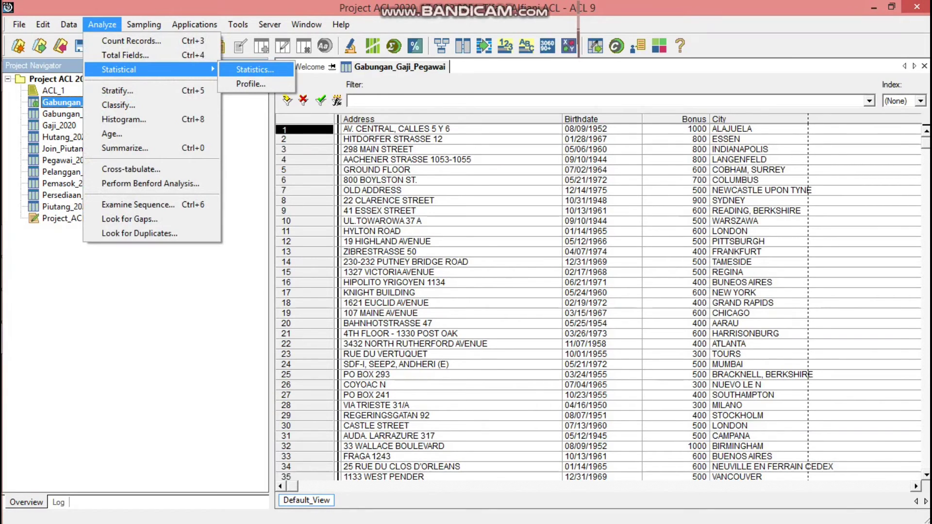
left_click(255, 70)
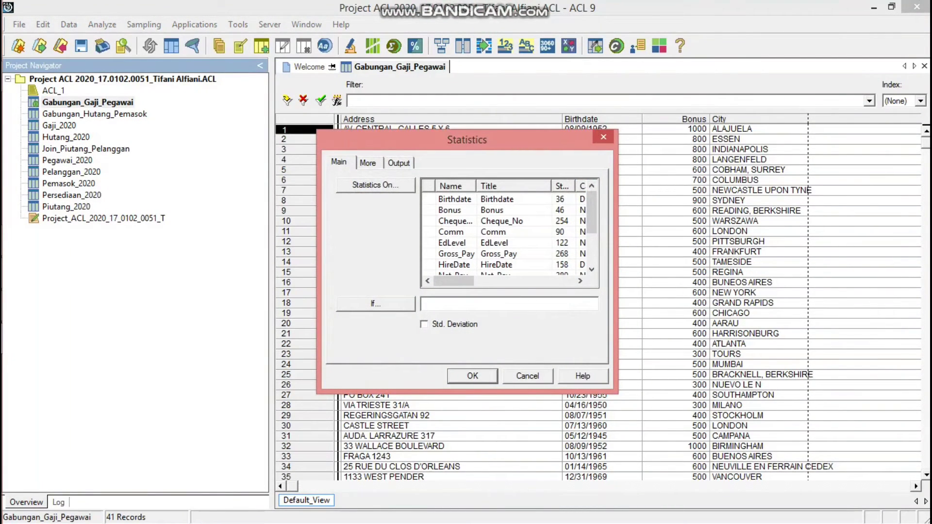
left_click(455, 265)
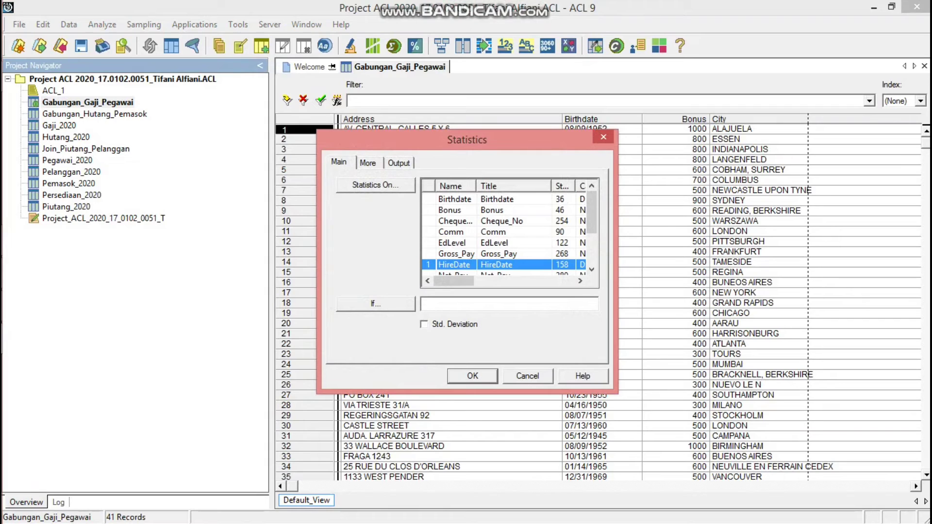
left_click(424, 324)
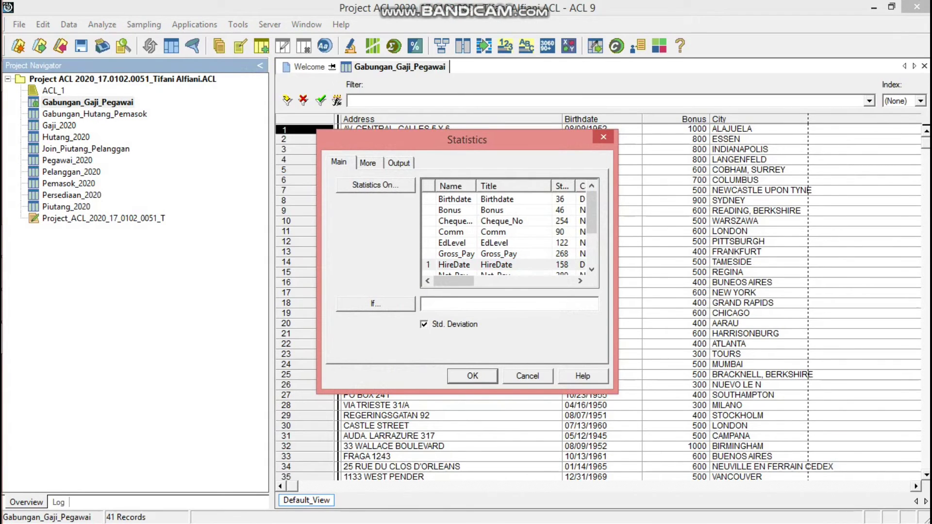
left_click(472, 375)
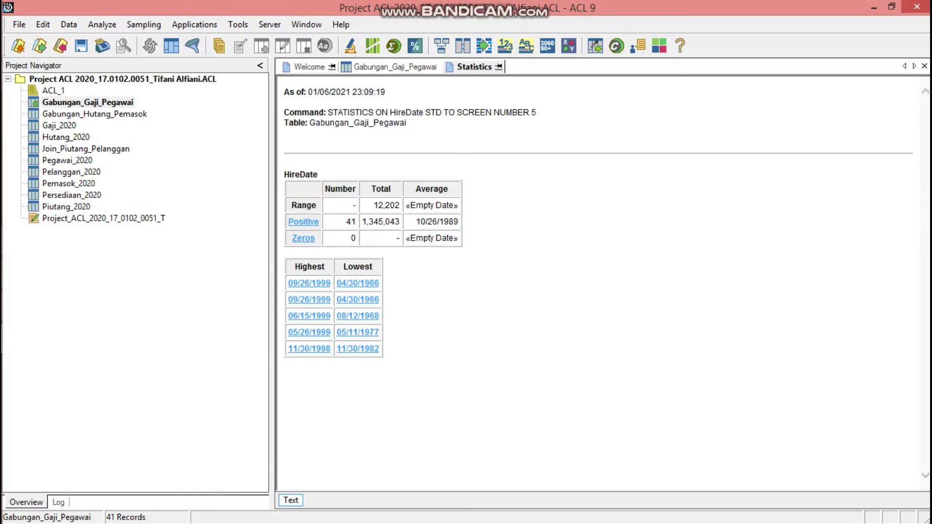
Open the records behind the earliest and second-earliest HireDate values in the statistics results to look up the employees' names.
left_click(357, 283)
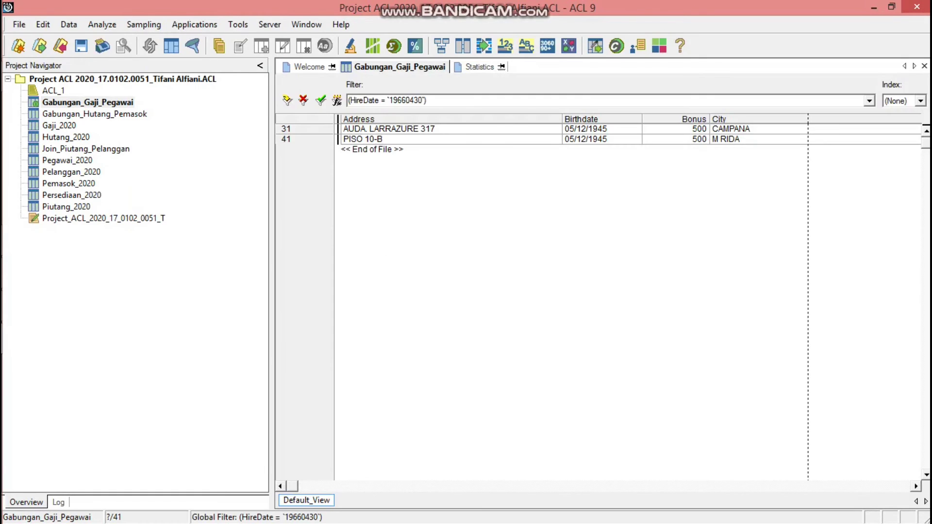
scroll(601, 301, "right", 6)
key("super+c")
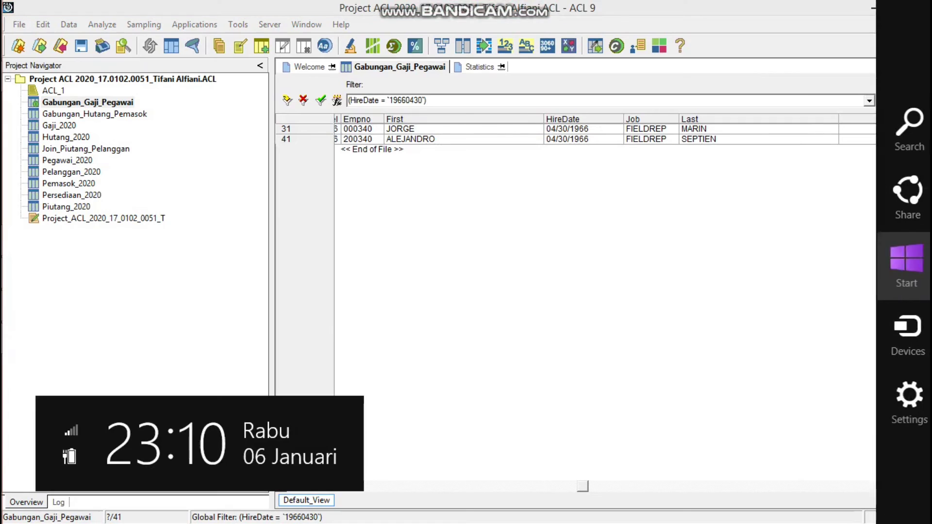
key("Escape")
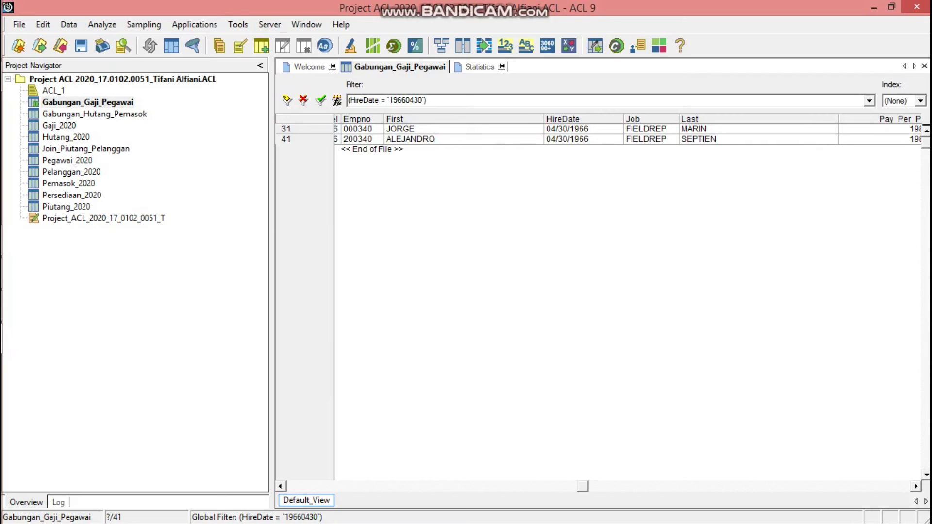
left_click(479, 67)
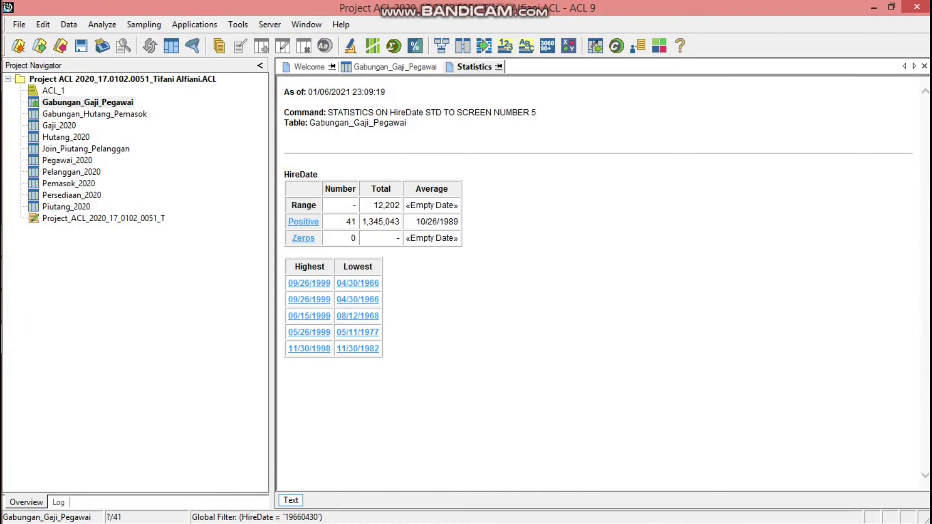
left_click(357, 316)
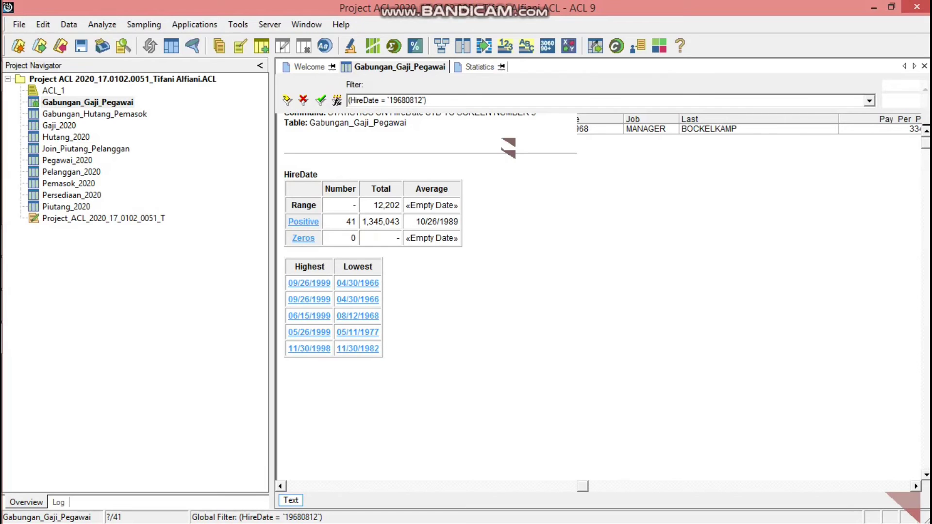
Open the records behind the latest and second-latest HireDate values in the statistics results to look up the employees' names.
left_click(503, 67)
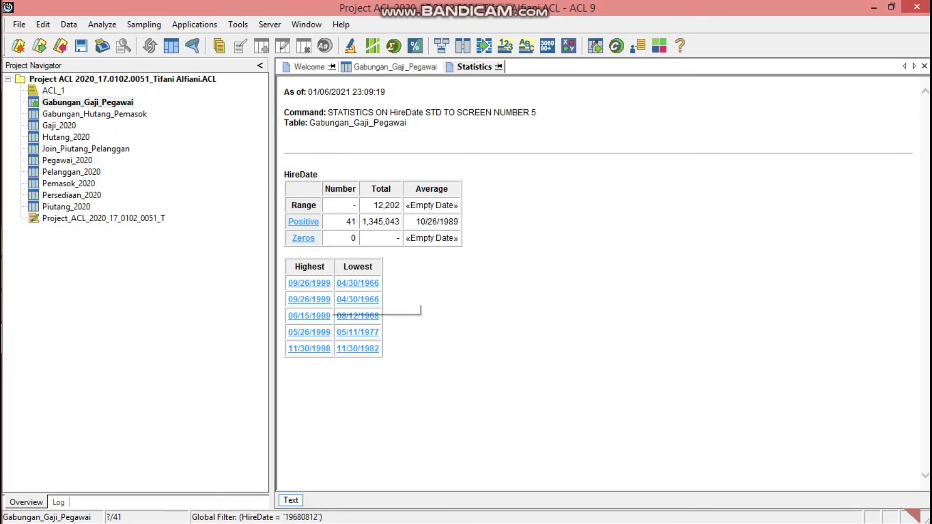
left_click(321, 286)
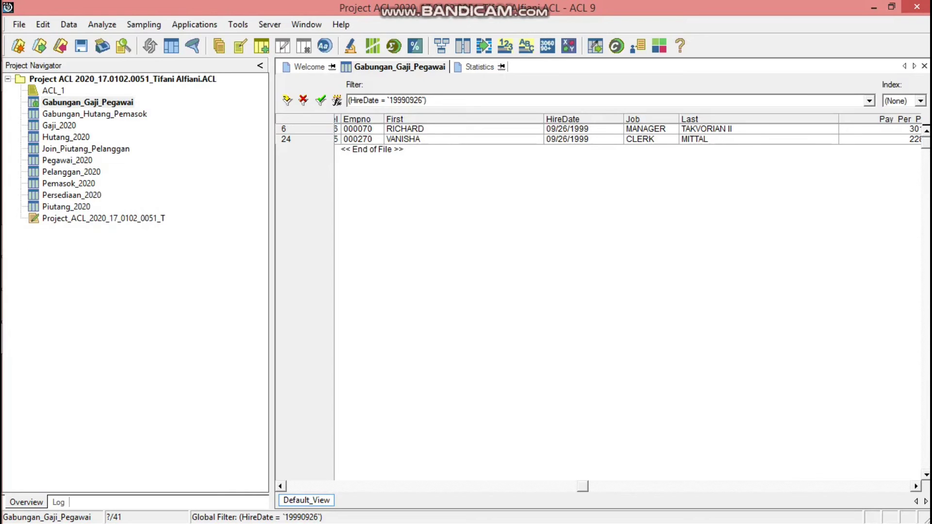
left_click(479, 67)
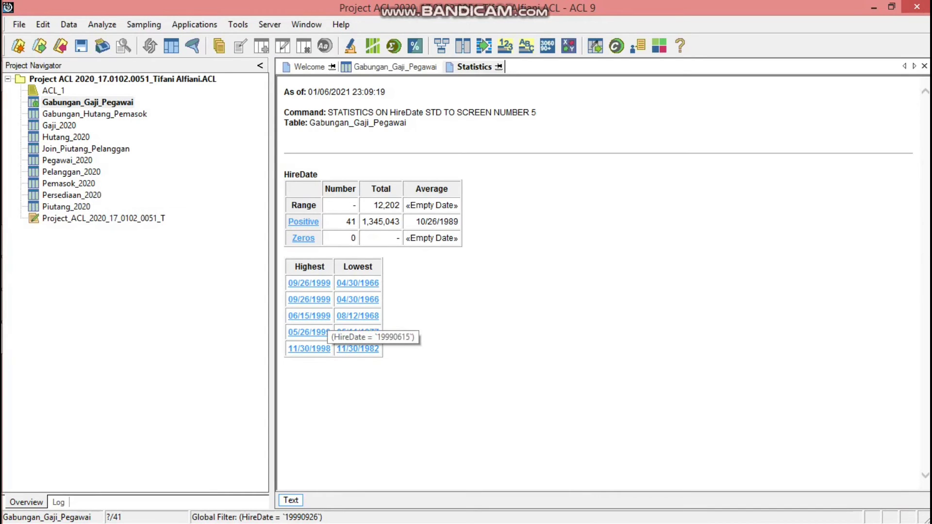
left_click(309, 316)
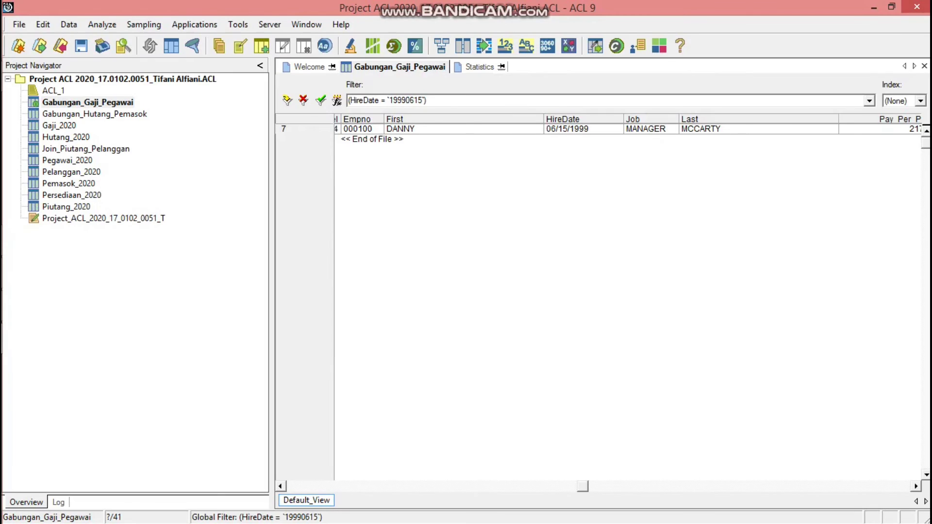
left_click(479, 67)
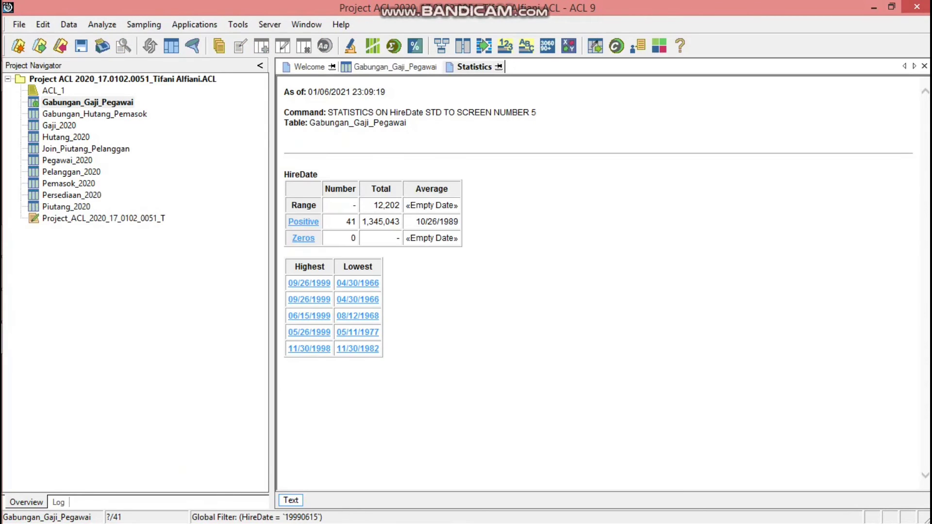
Reopen Gabungan_Gaji_Pegawai unfiltered and set up a Look for Duplicates analysis that tests the Empno field in ascending order.
double_click(88, 102)
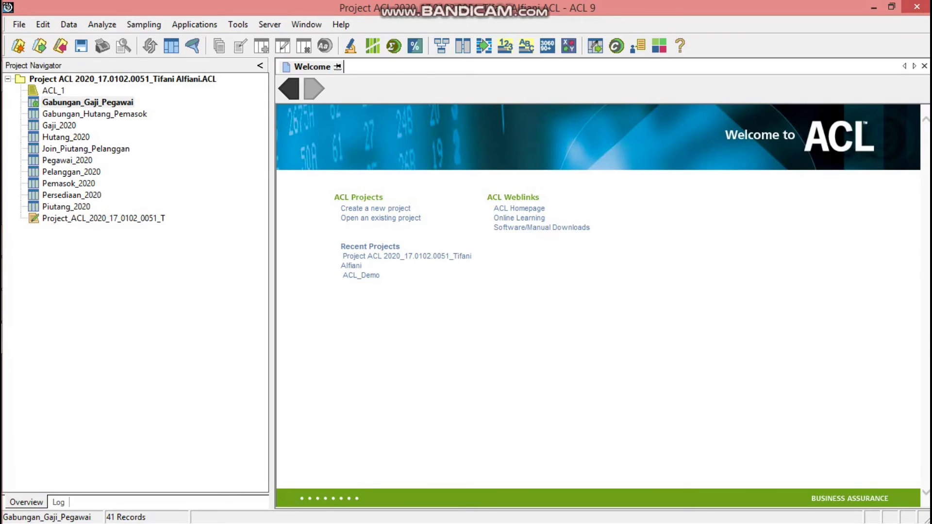
double_click(87, 102)
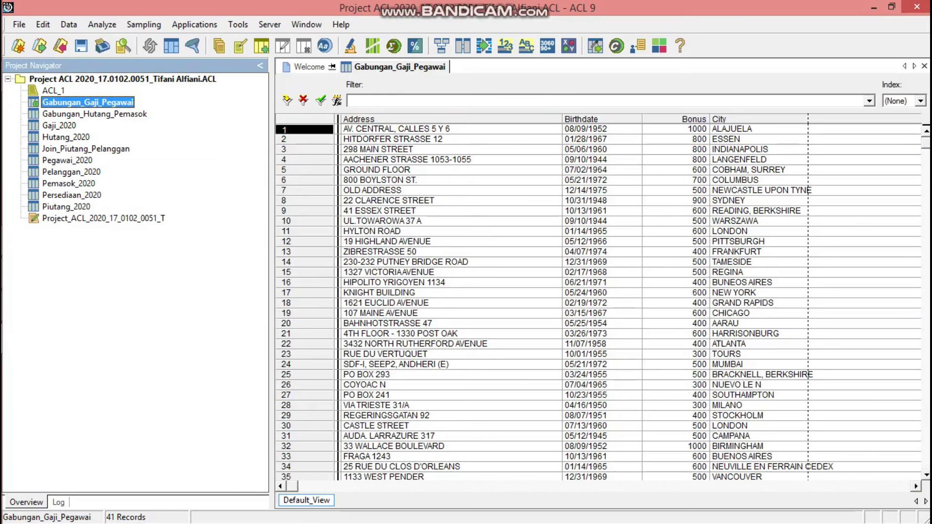
left_click(102, 25)
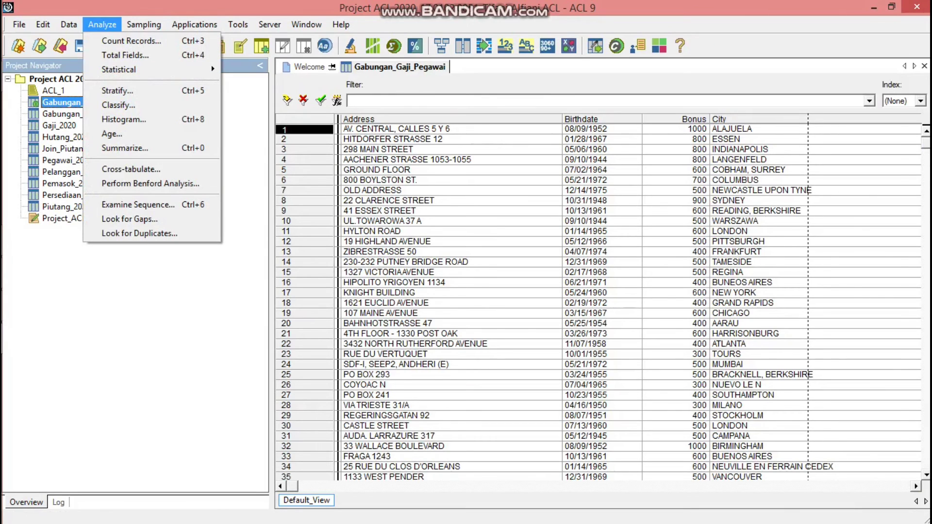
key("Down")
key("Down")
key("Down")
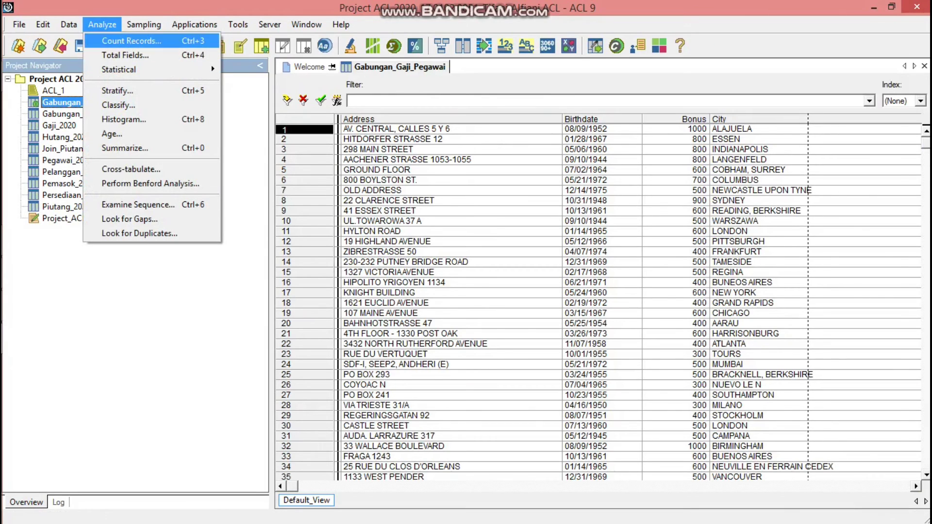
key("Down")
key("Down")
key("Down")
key("Down")
key("Down")
key("Down")
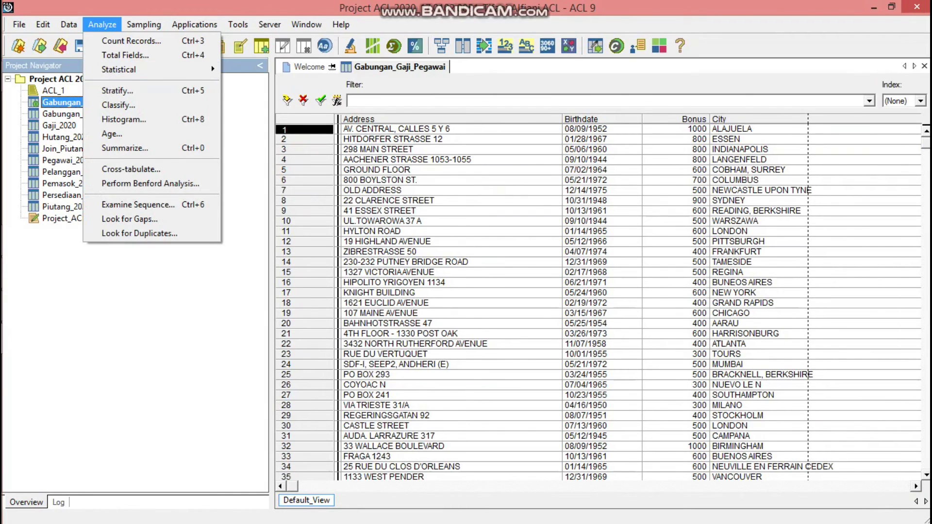
key("Down")
key("Down")
key("Down")
key("Down")
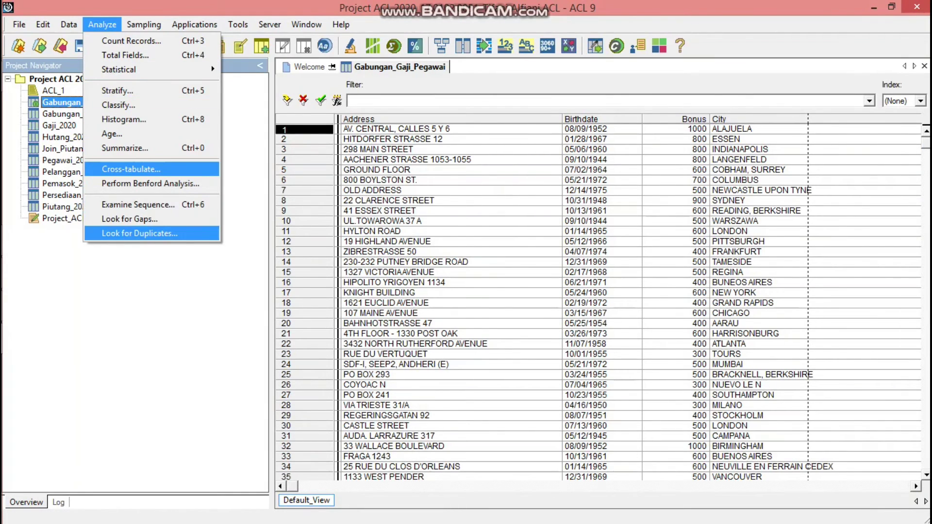
key("Return")
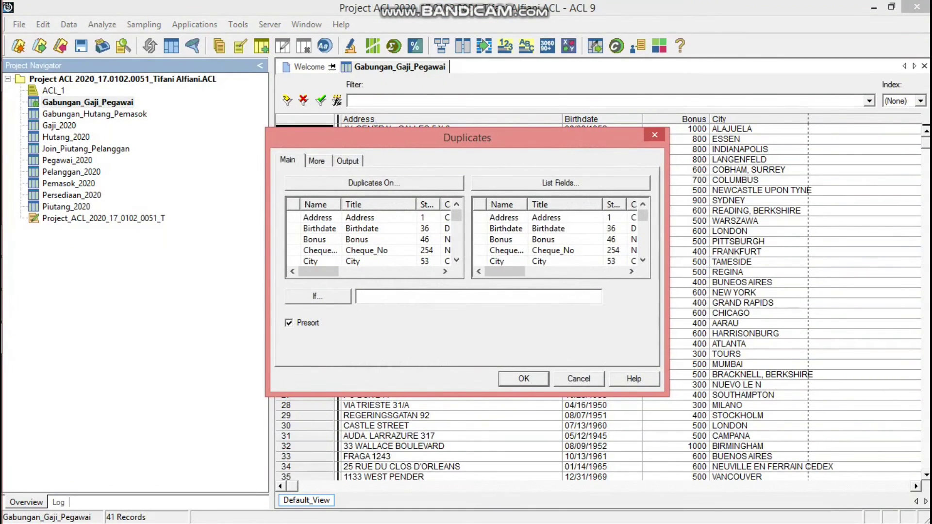
key("Return")
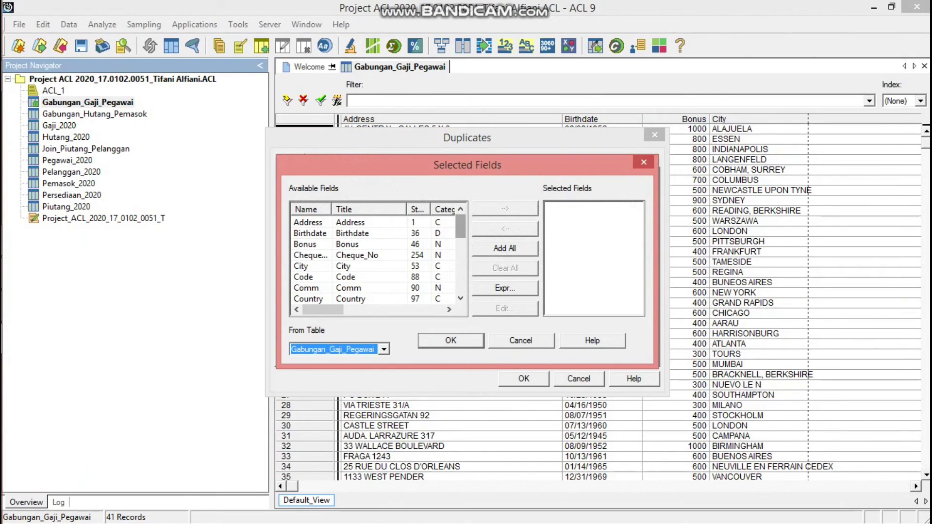
left_click_drag(460, 227, 460, 239)
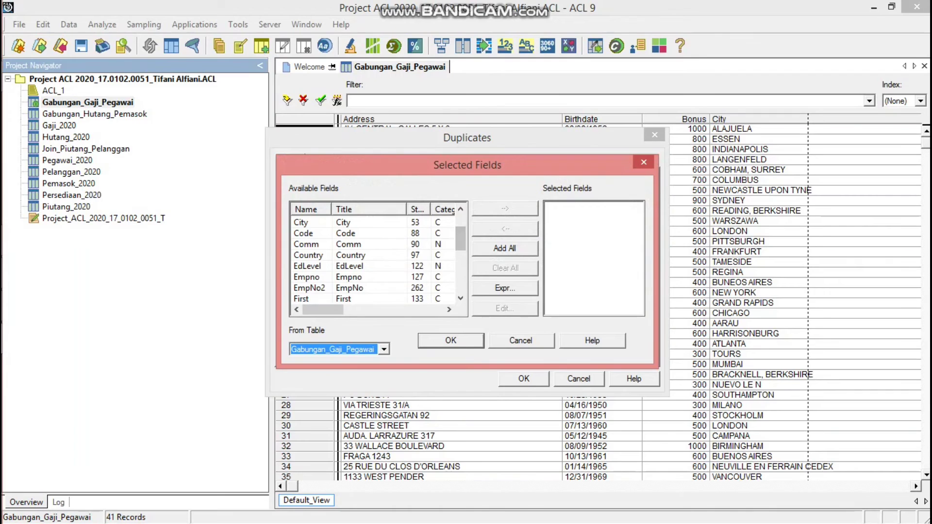
left_click(307, 277)
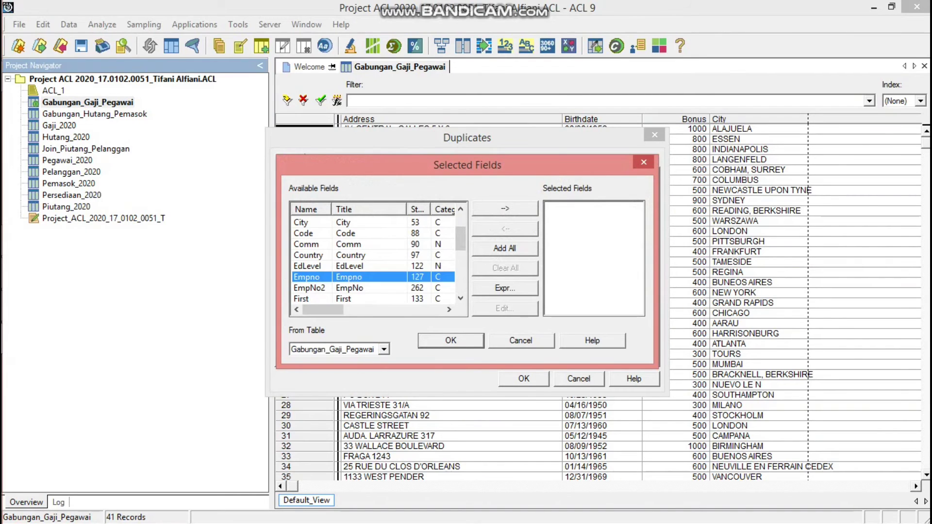
double_click(307, 277)
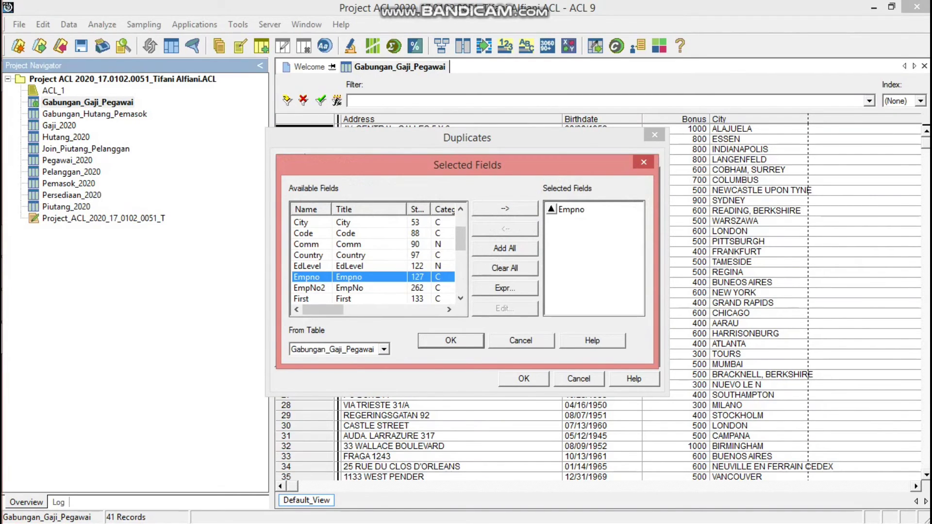
key("Return")
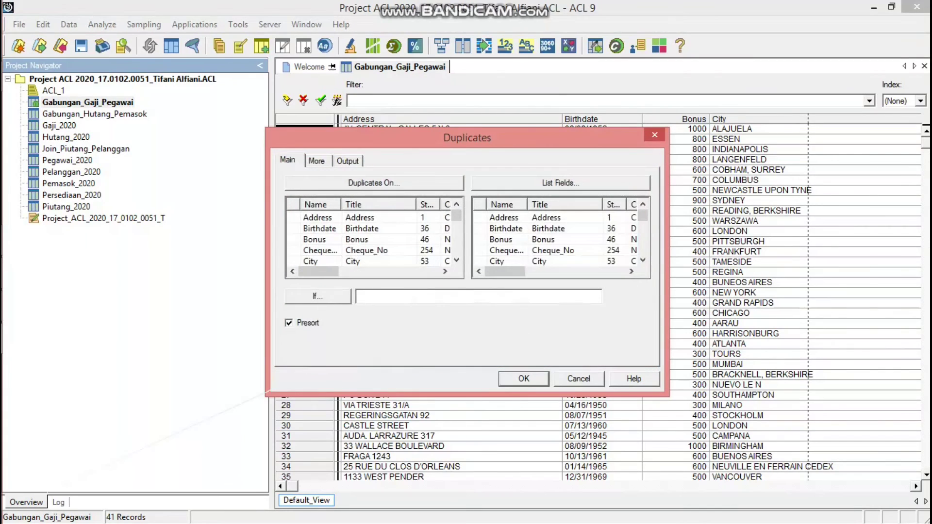
Include all fields in the duplicates listing, run the Empno duplicates test with output to the screen, and close the table.
left_click(561, 183)
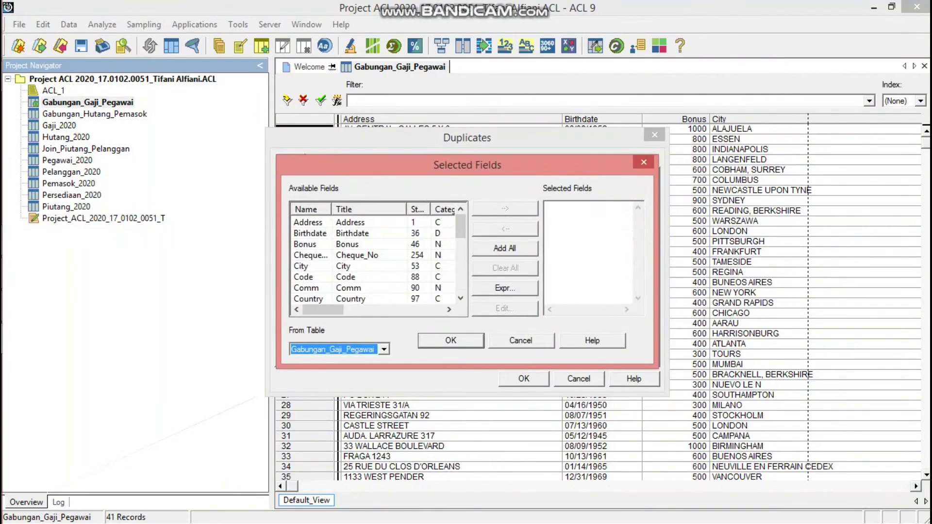
left_click(505, 248)
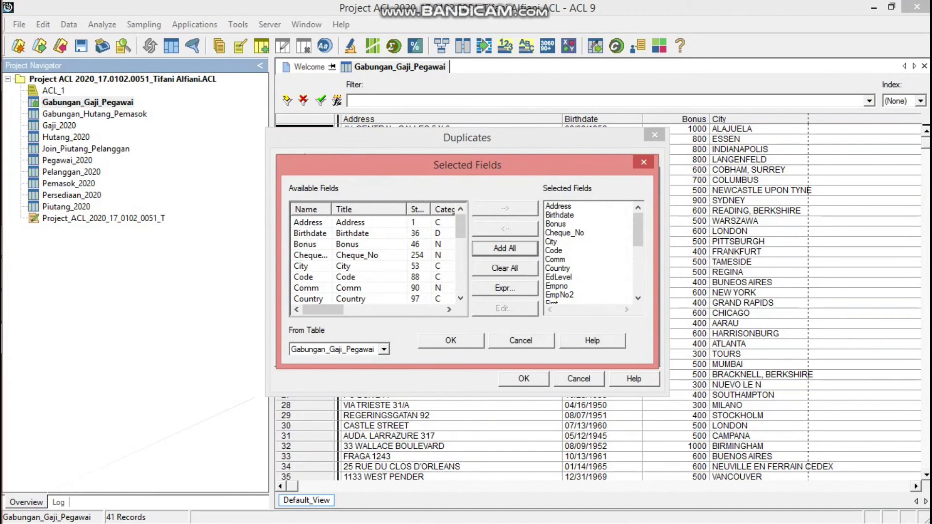
left_click(451, 341)
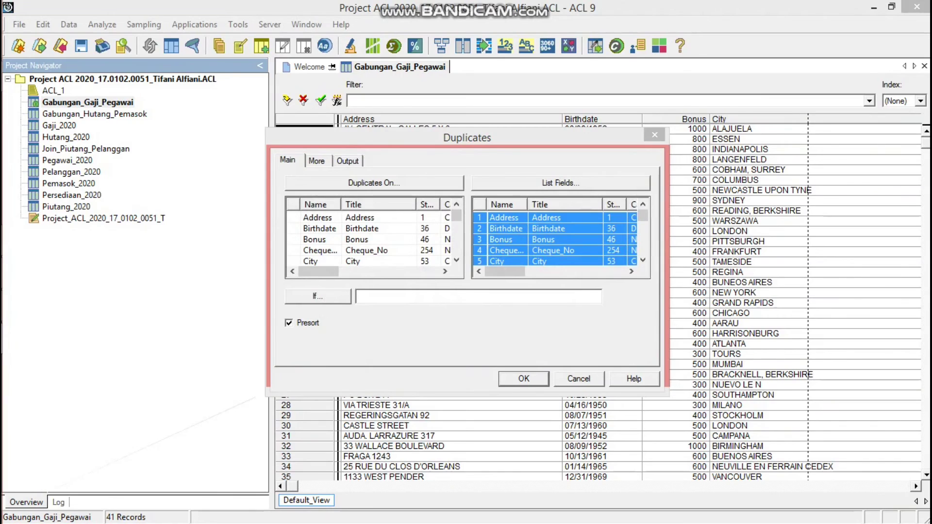
key("Return")
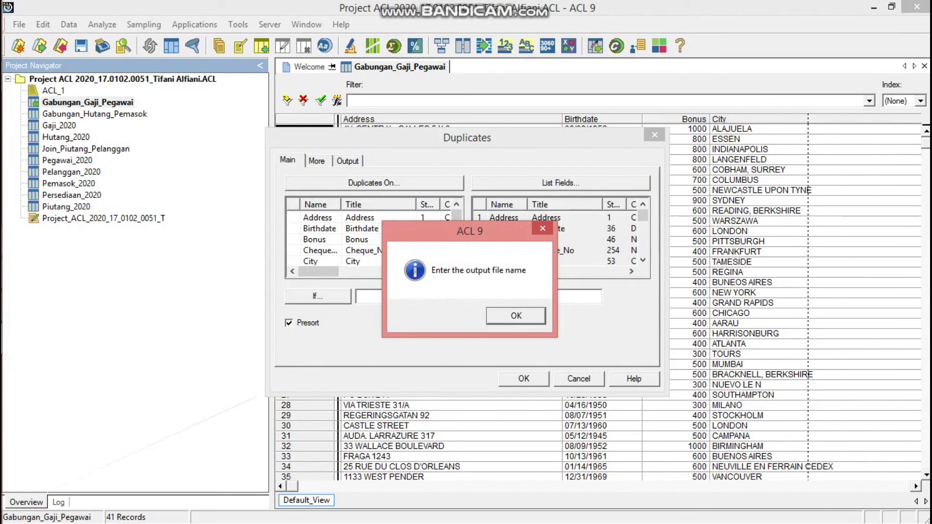
key("Return")
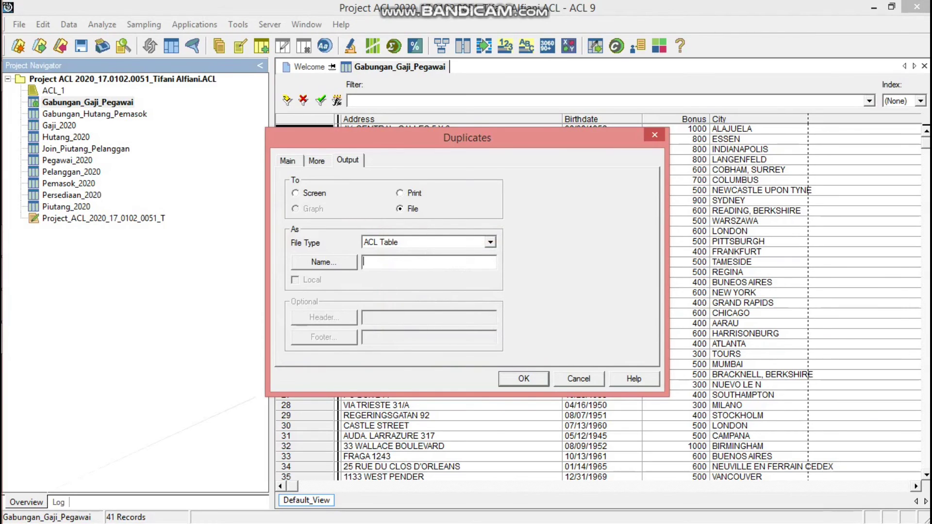
key("alt+s")
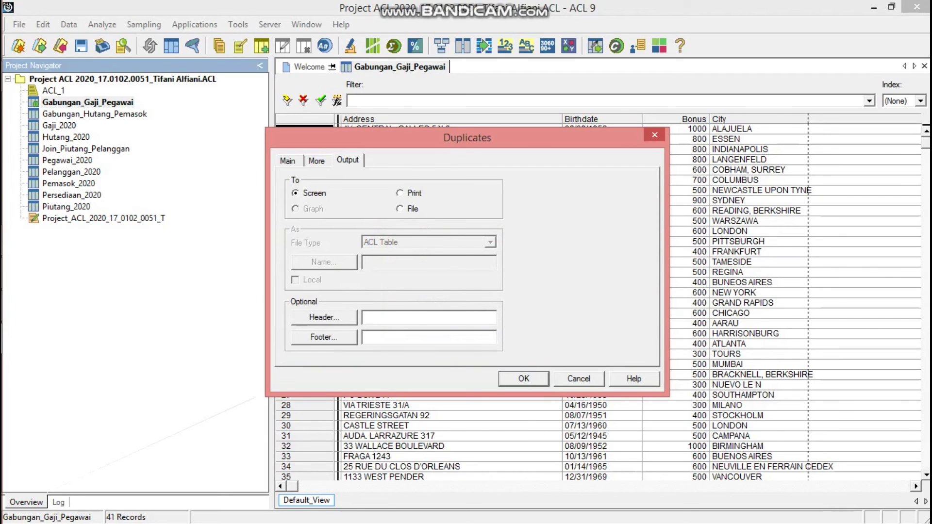
key("Return")
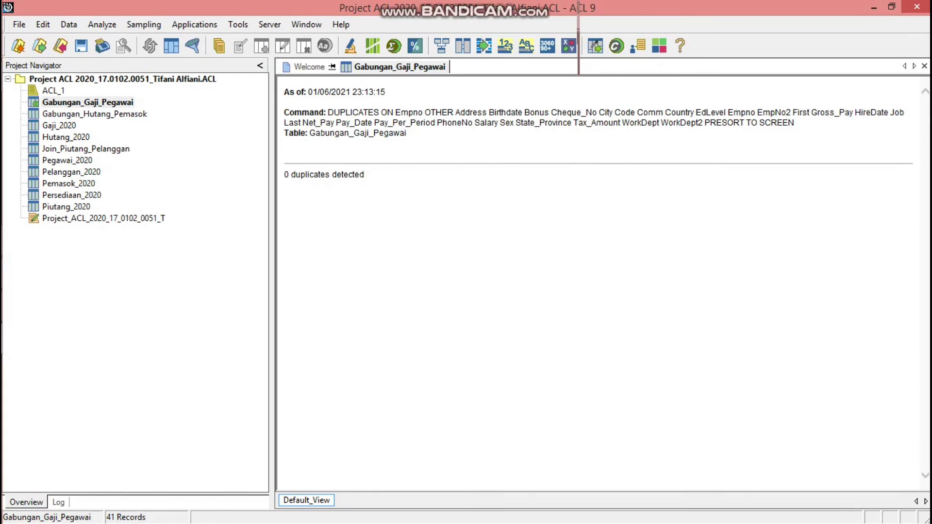
left_click(924, 66)
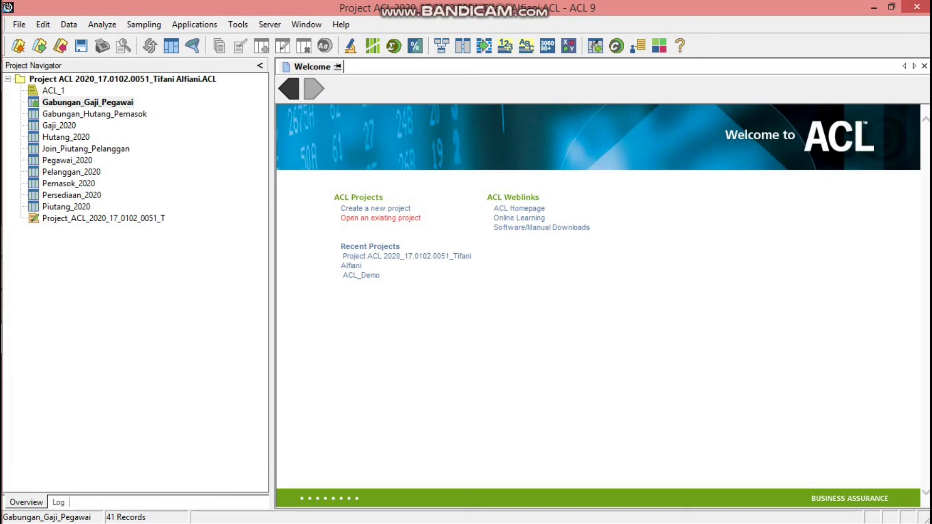
Open Piutang_2020 and start a table join with Pelanggan_2020 as the secondary table.
double_click(68, 206)
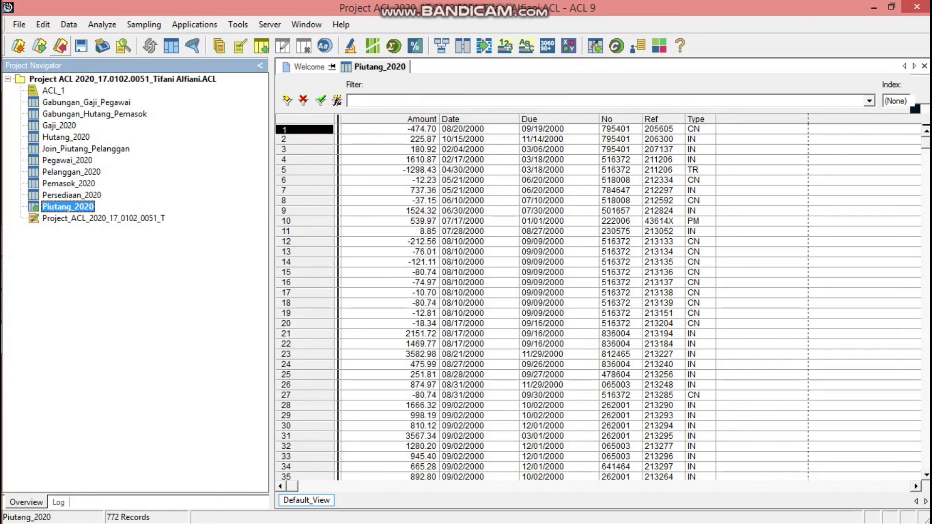
left_click(69, 24)
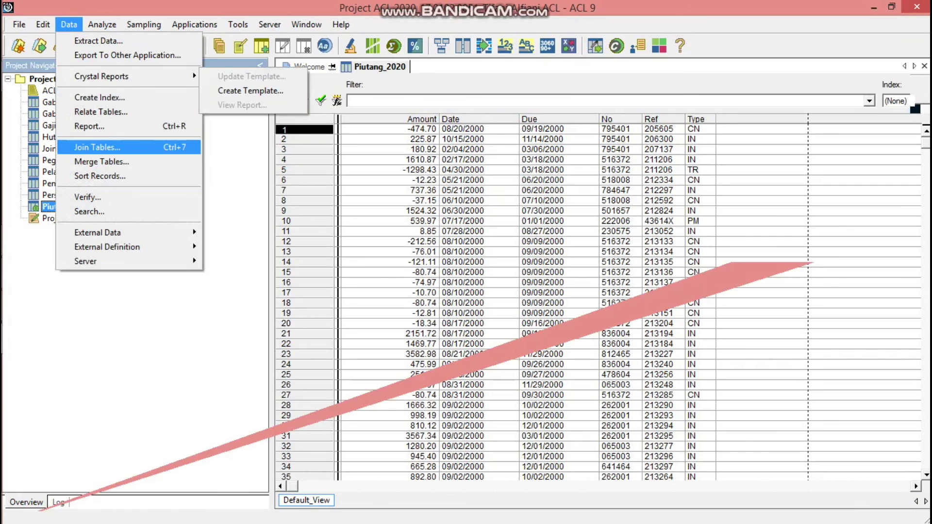
left_click(97, 147)
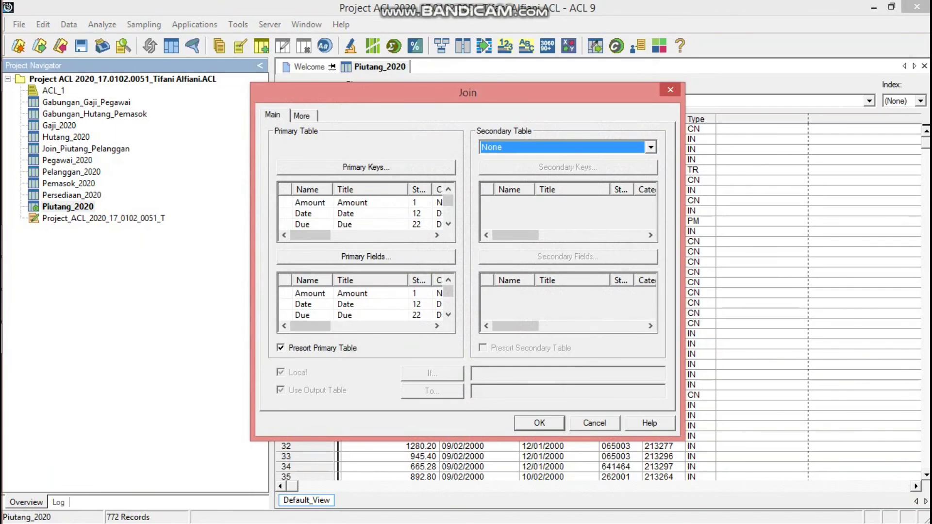
key("alt+Down")
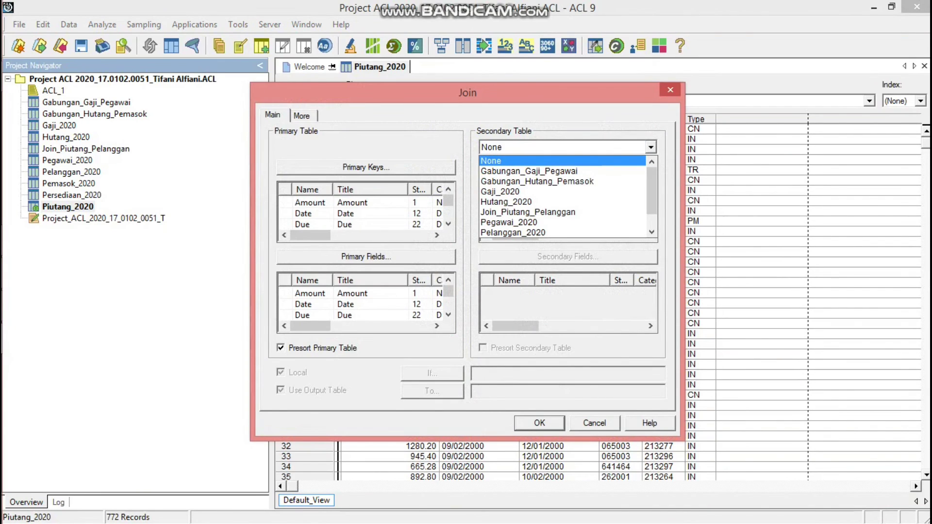
key("Down")
key("Down")
key("Down")
key("Down")
key("Down")
key("Down")
key("Down")
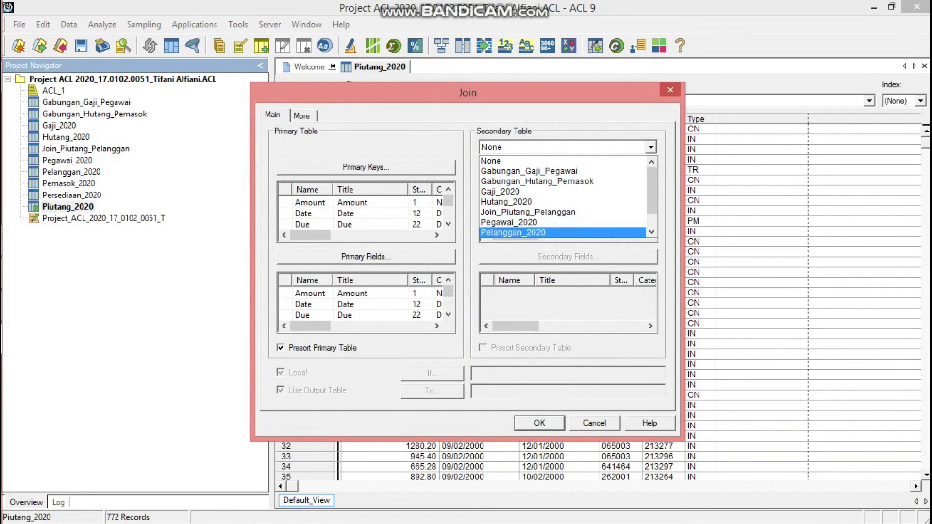
key("Return")
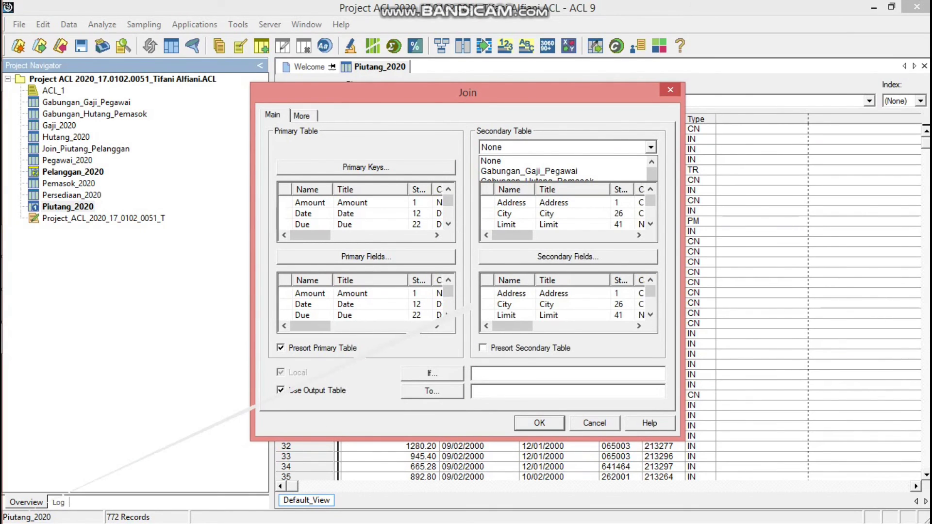
Set No as both the primary key and the secondary key of the join.
left_click(365, 168)
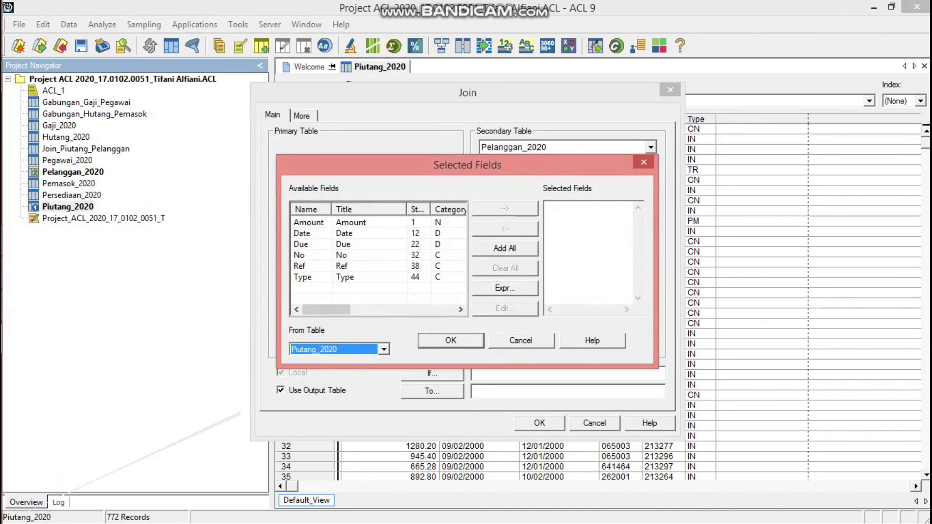
left_click(299, 255)
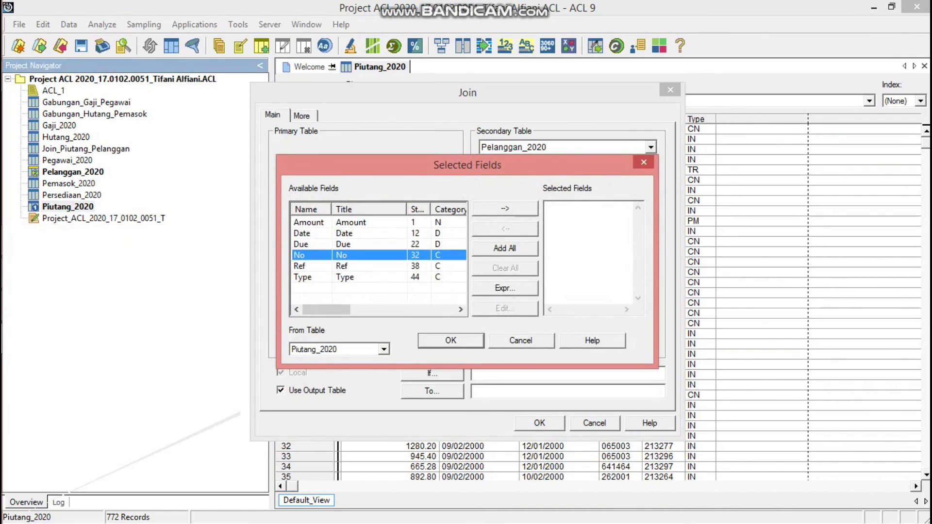
double_click(299, 255)
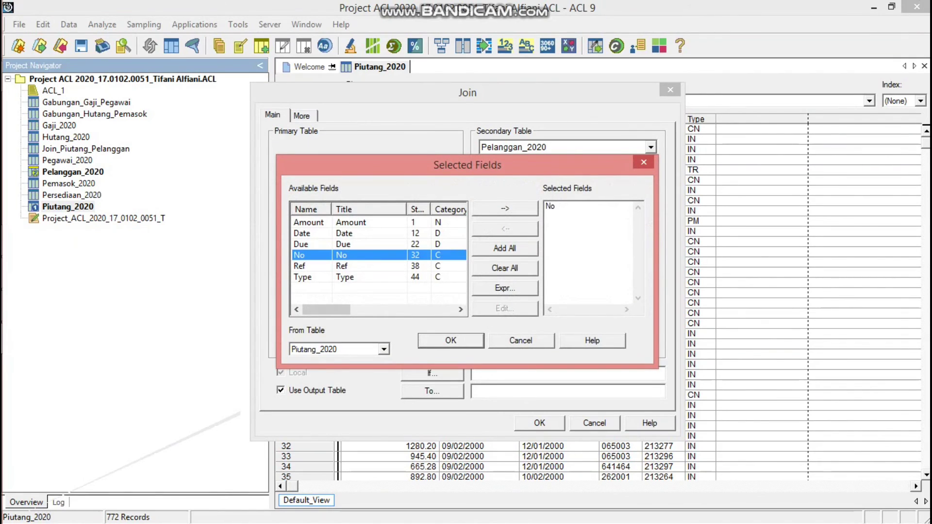
left_click(451, 340)
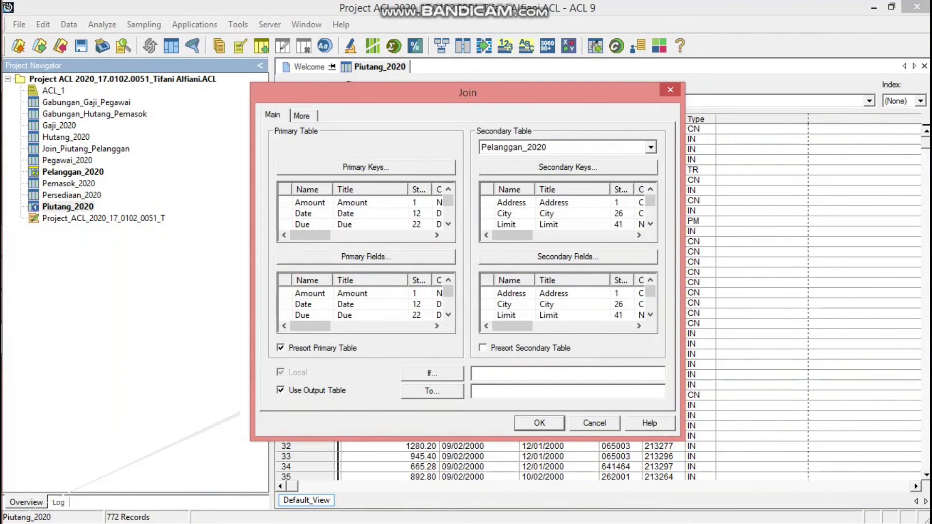
left_click(558, 167)
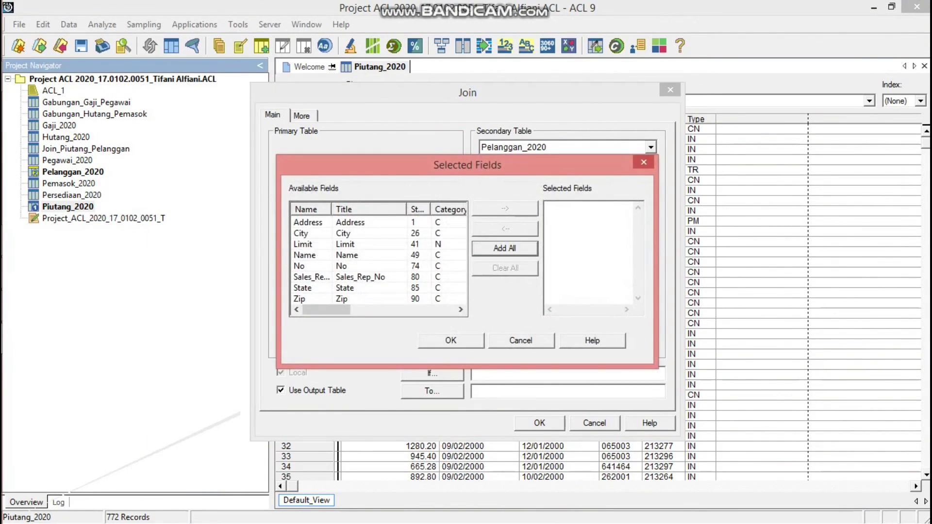
double_click(300, 266)
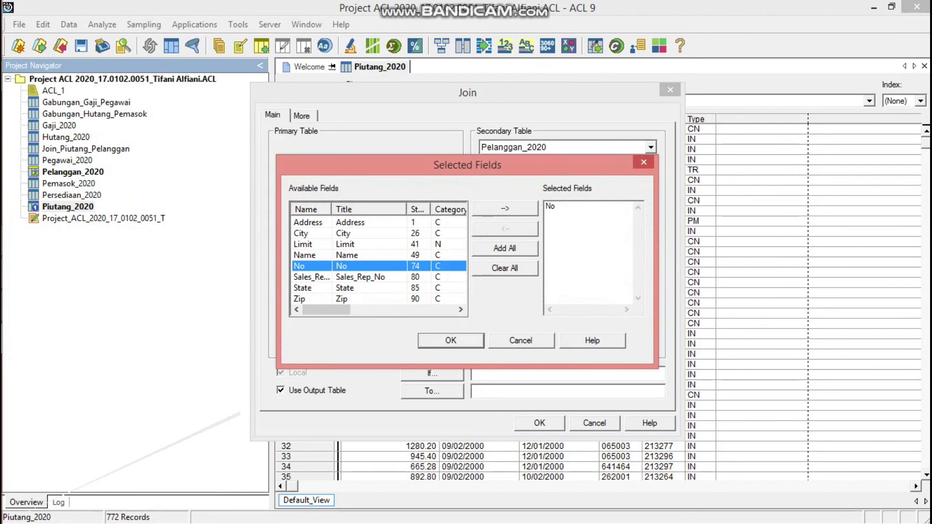
left_click(451, 341)
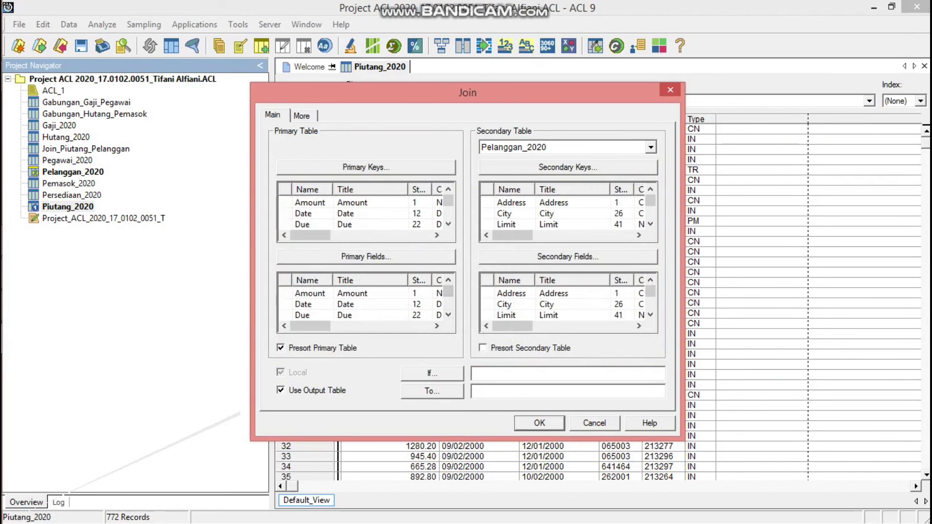
Include all fields of both Piutang_2020 and Pelanggan_2020 in the join output.
left_click(366, 257)
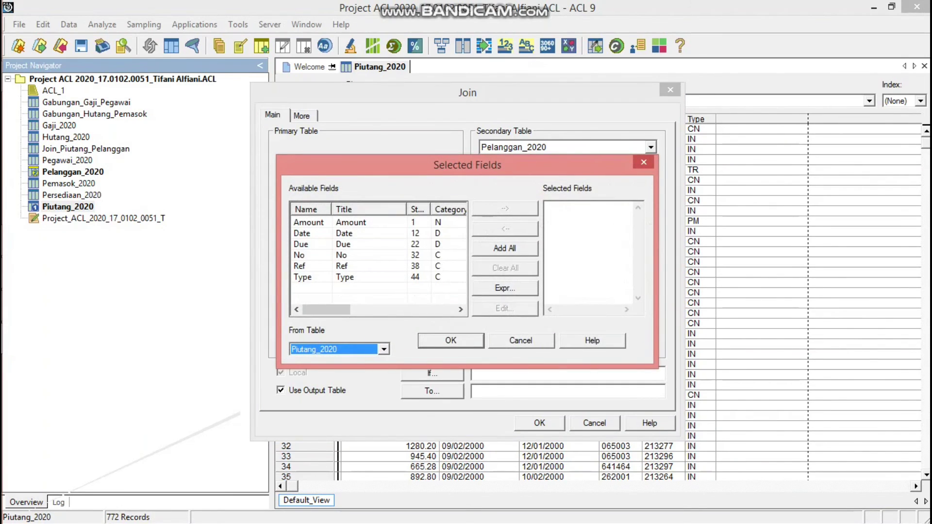
left_click(504, 248)
left_click(451, 341)
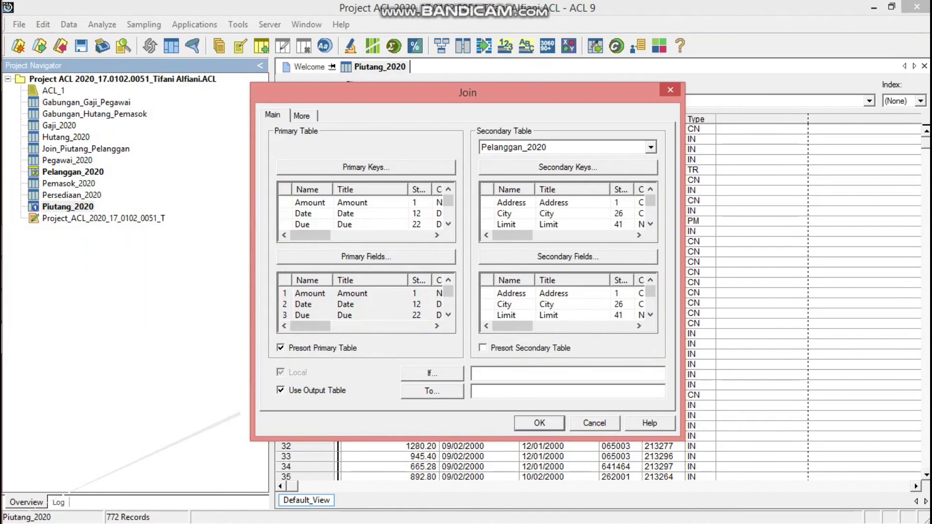
left_click(568, 256)
left_click(505, 248)
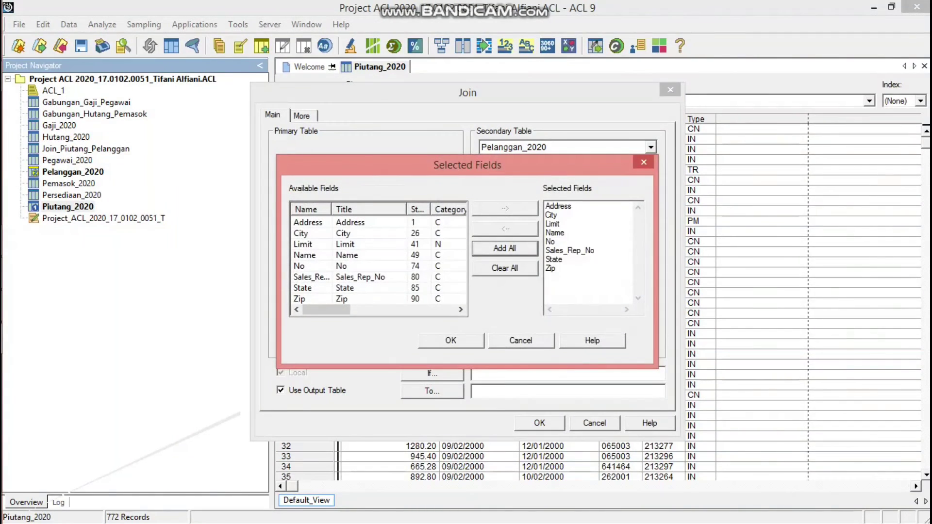
left_click(450, 340)
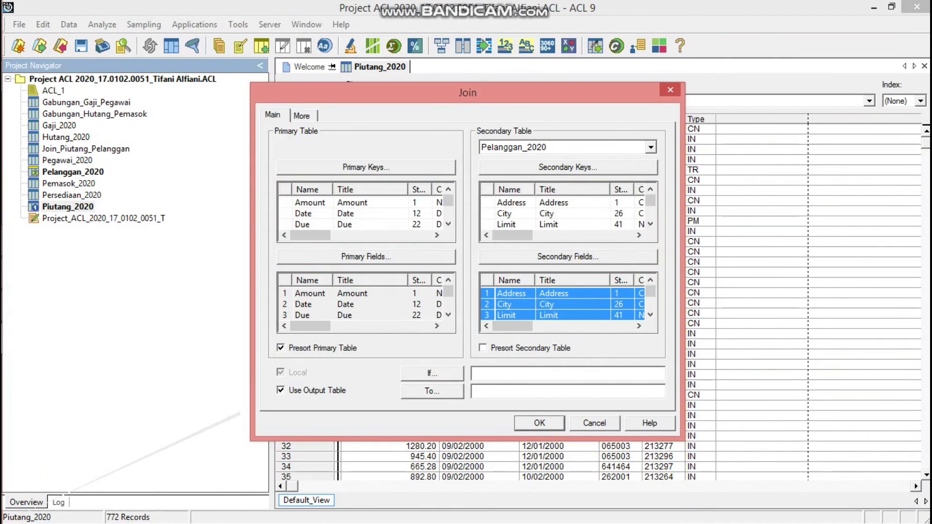
Presort the secondary table and run the join to an output table named Gabungan Piutang Pelanggan, overwriting the existing file.
left_click(483, 348)
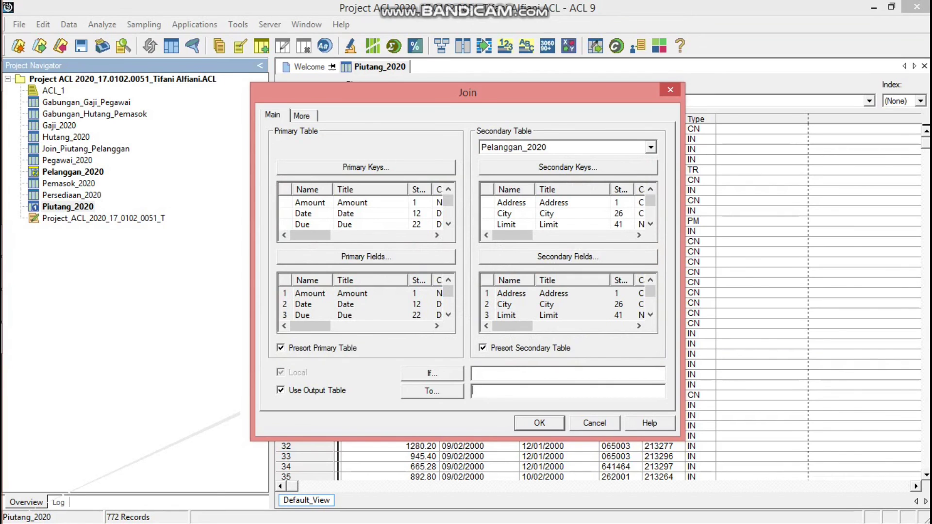
type("Gabungan Piutang P")
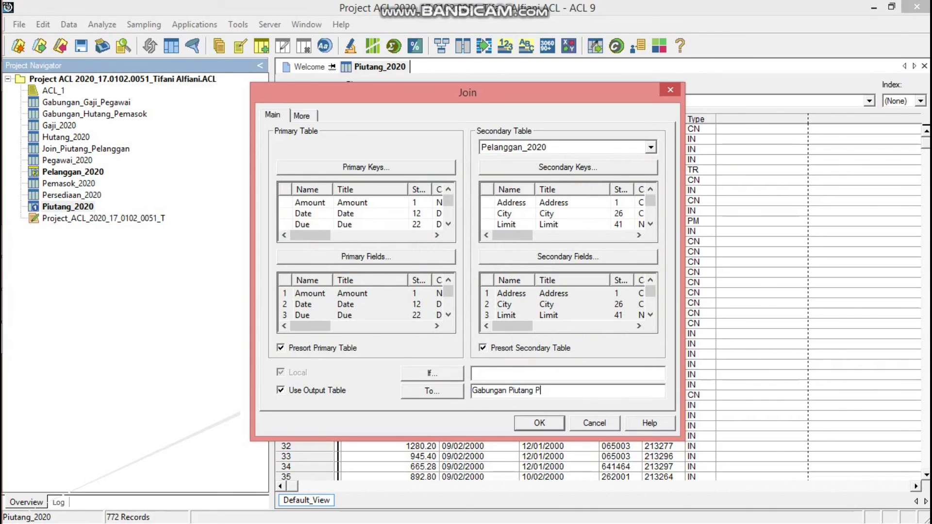
type("elanggan")
left_click(539, 423)
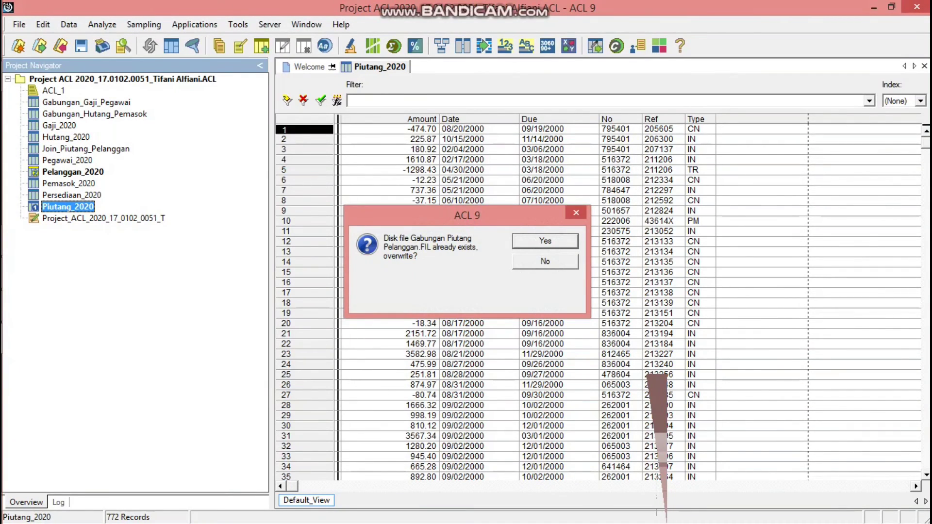
left_click(545, 241)
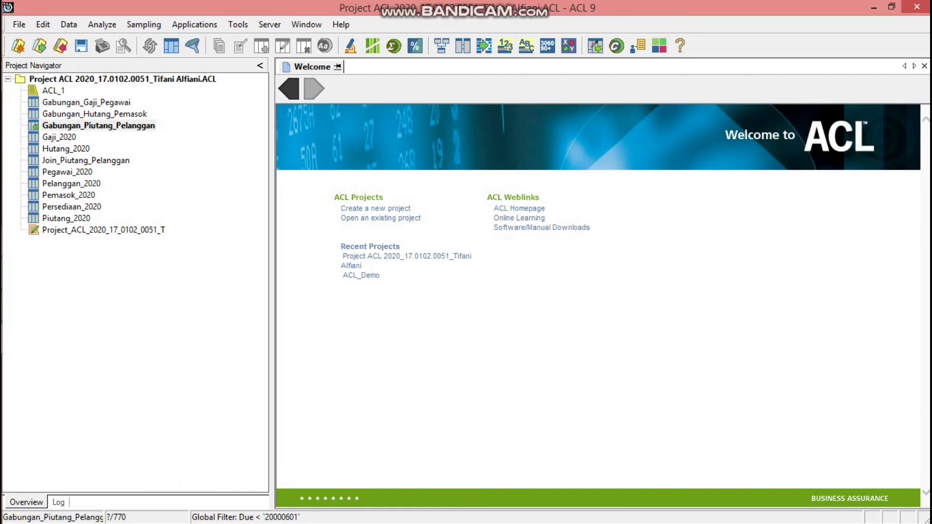
Open Gabungan_Piutang_Pelanggan and set up a Text export of its filtered view instead of selected fields.
double_click(98, 126)
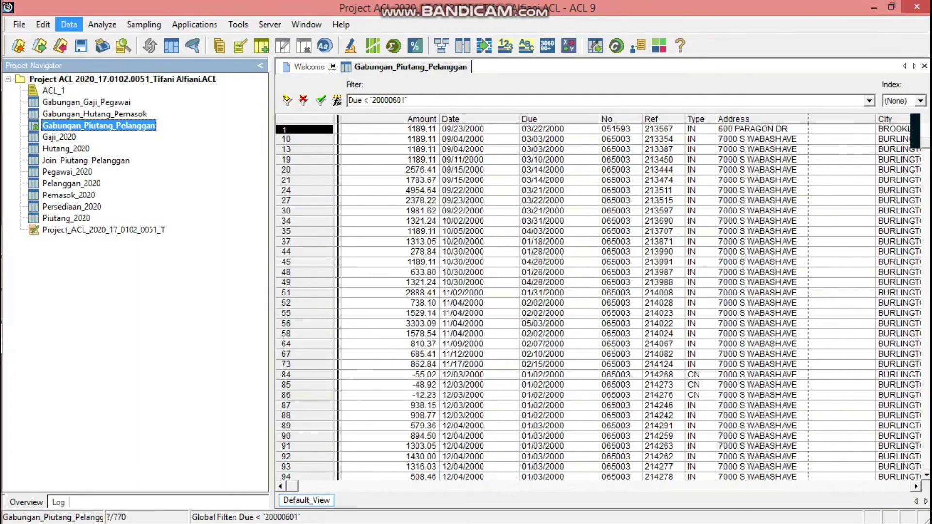
left_click(68, 25)
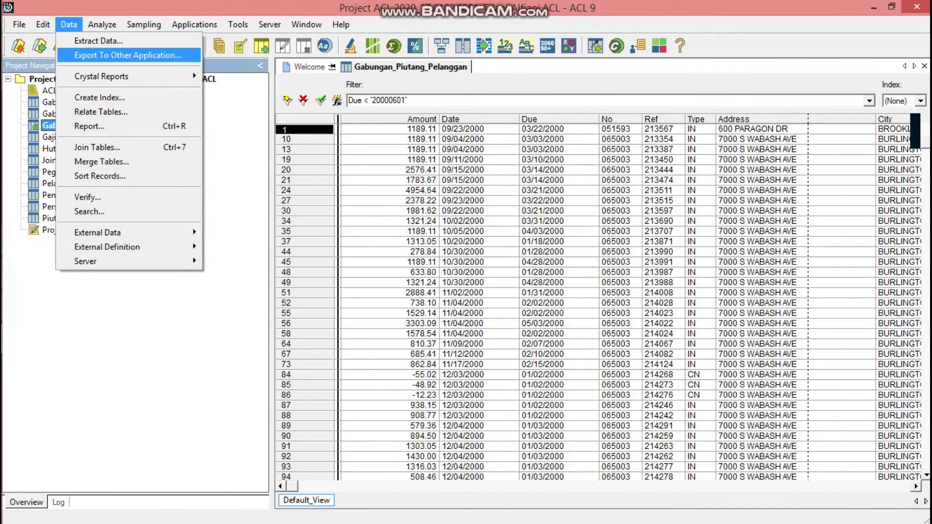
key("Return")
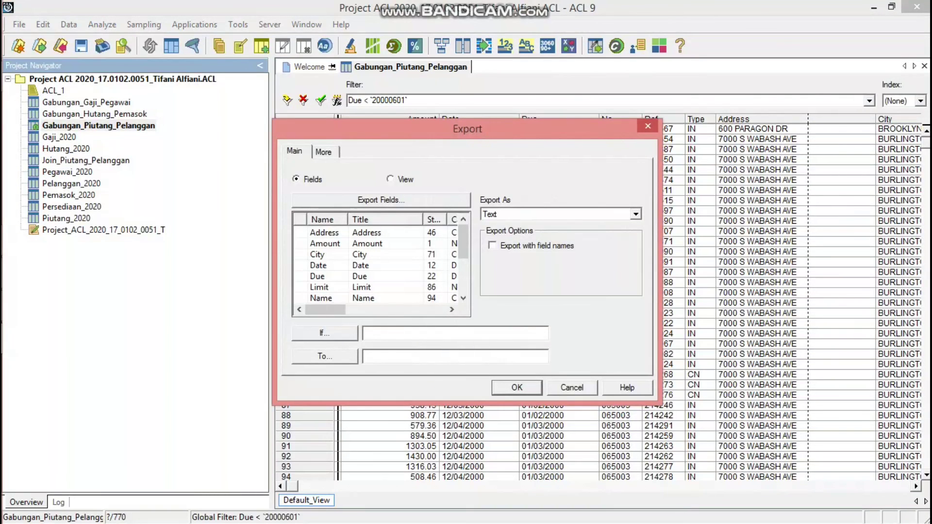
left_click(390, 179)
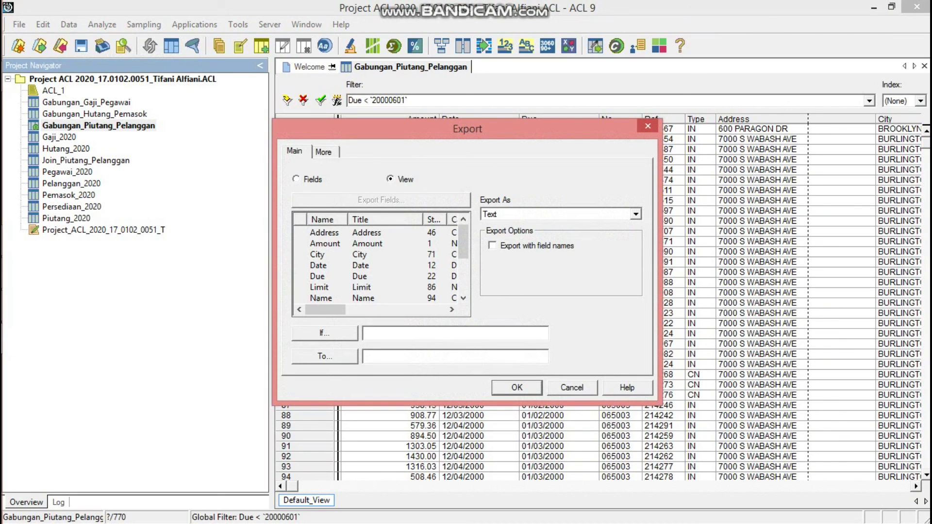
Export to a file named "Jatuh Tempo 1 Juni 2000" followed by the student number in parentheses, overwriting the existing file.
type("Ja")
type("tuh ")
type("Temp")
type("o ")
type("1 j")
type("Juni ")
type("2")
type("000")
type(" (")
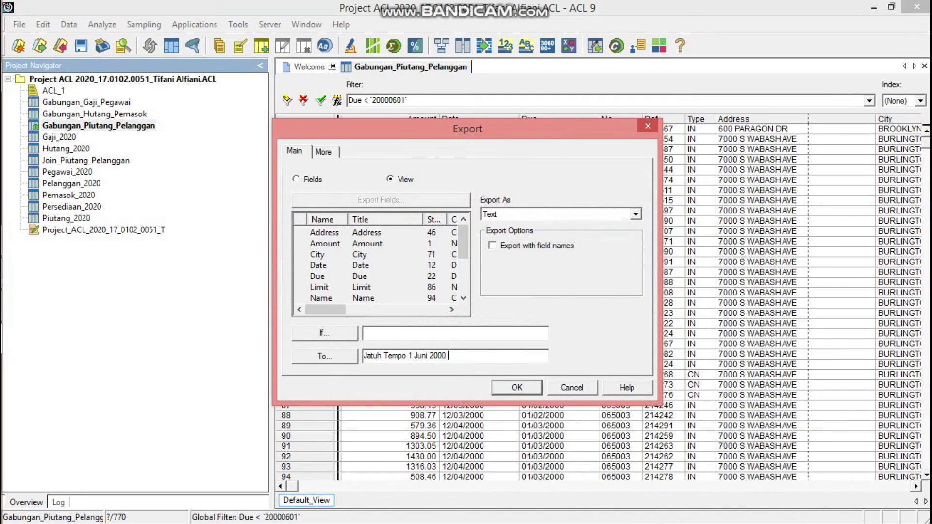
type("17.0102.0051)")
left_click(517, 387)
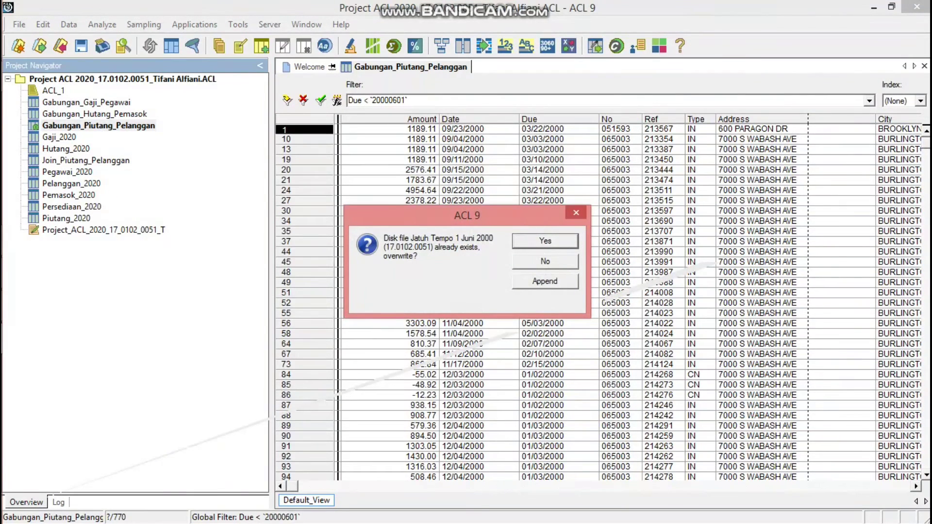
left_click(545, 240)
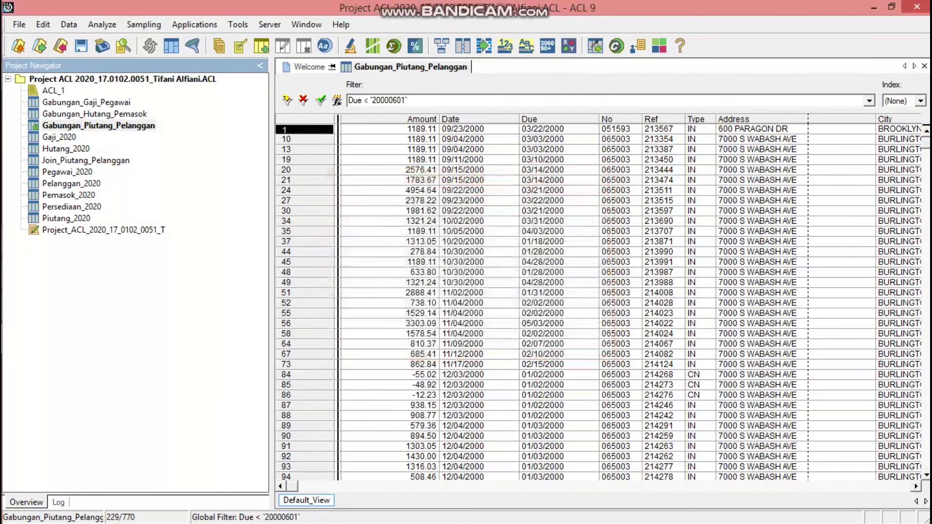